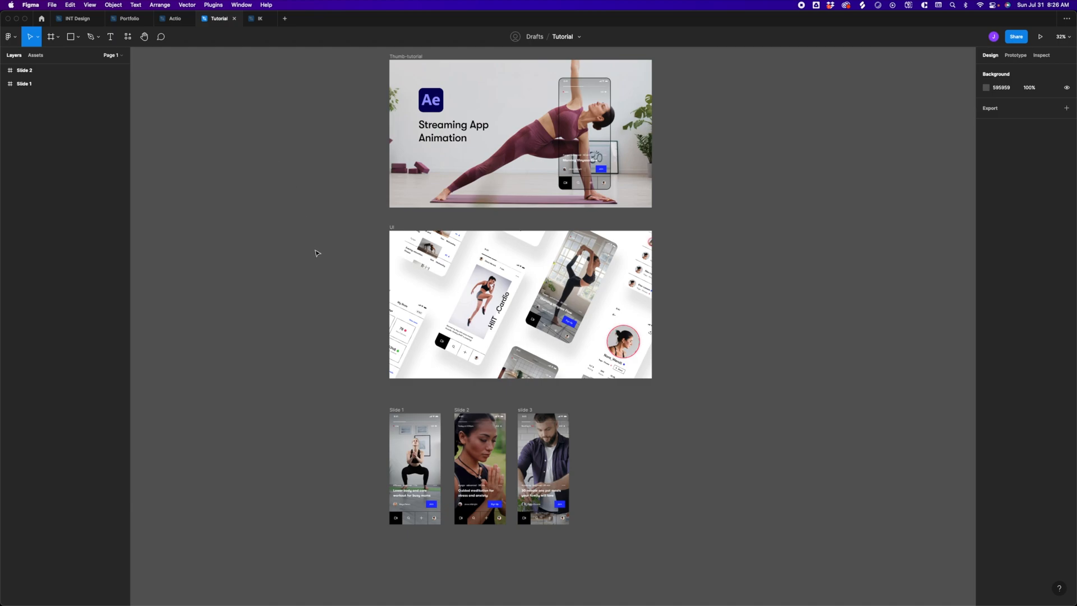
# Examine the three slide screens, switch to QuickTime Player and play back the cooking part of Actic_Home+Profile.mp4, replaying a moment of it.
pyautogui.scroll(5, 409, 470)
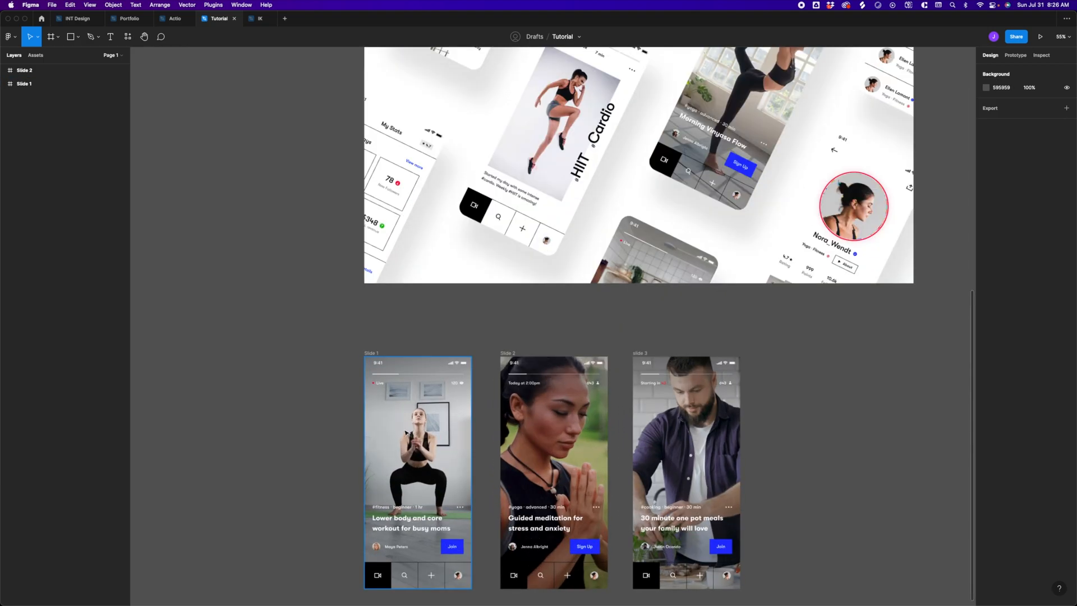
pyautogui.scroll(-3, 260, 373)
pyautogui.hscroll(1, 260, 373)
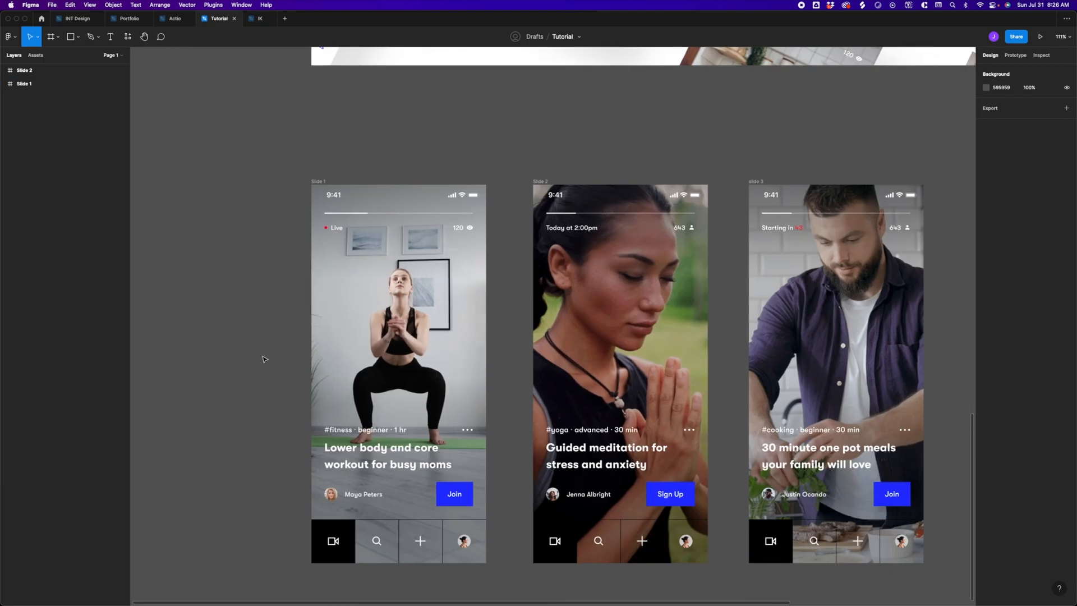
pyautogui.press('super+Tab')
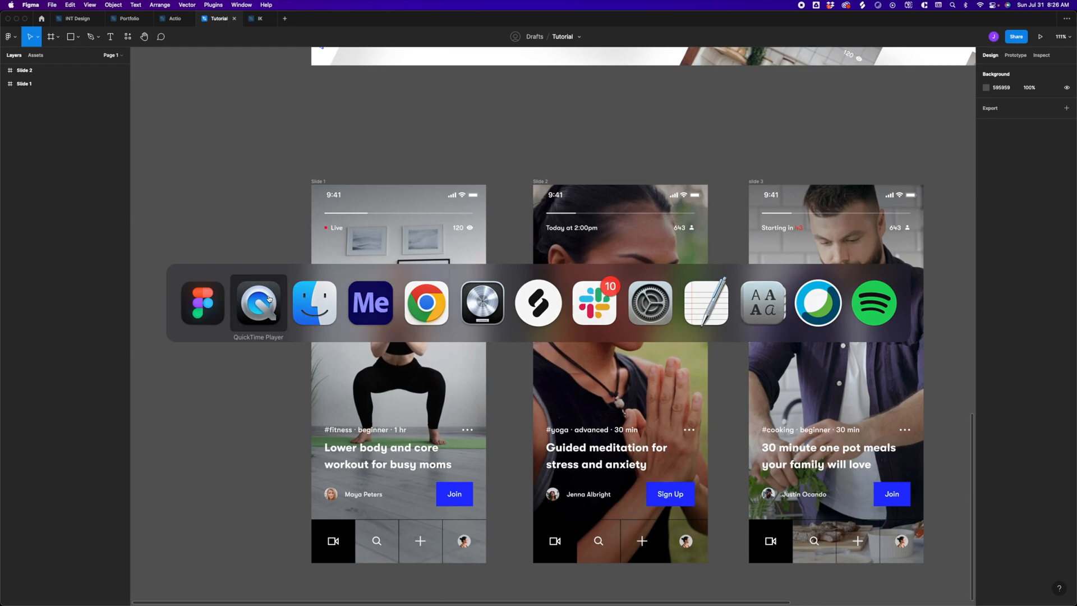
pyautogui.click(268, 299)
pyautogui.click(516, 502)
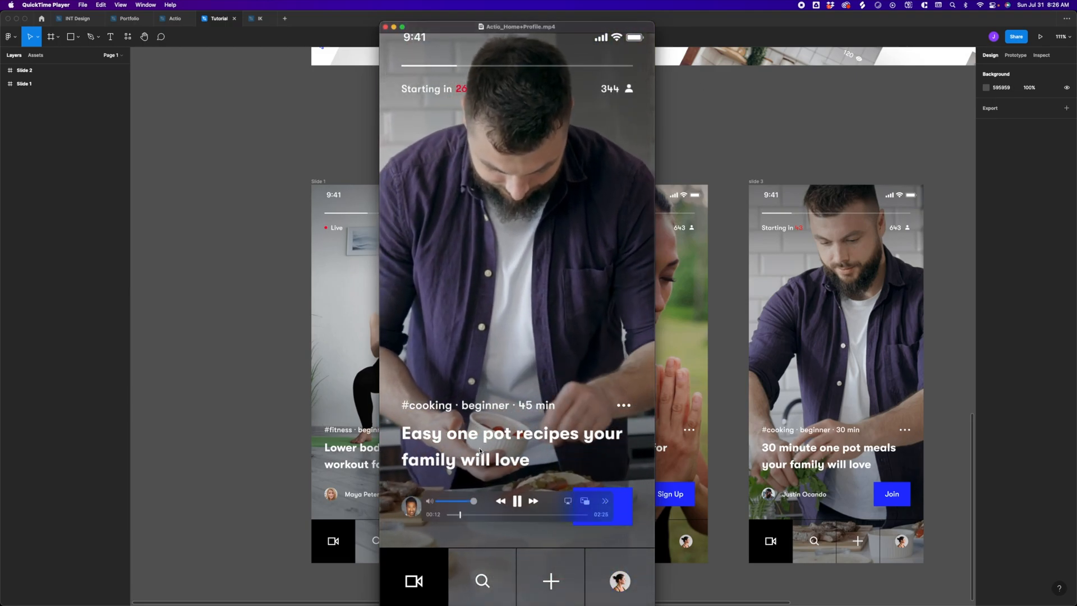
pyautogui.press('space')
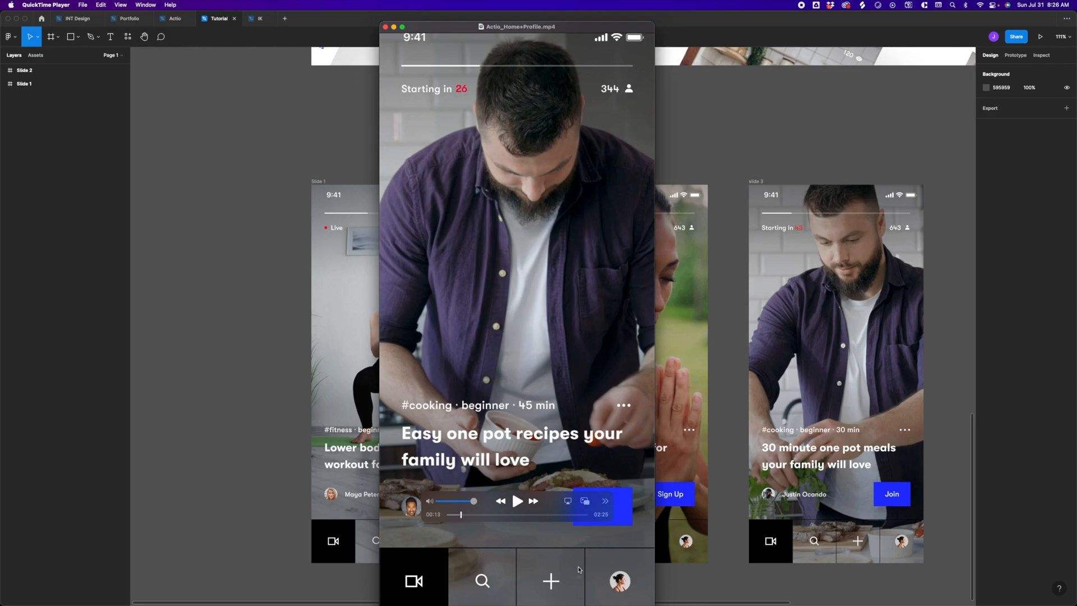
pyautogui.moveTo(461, 517); pyautogui.dragTo(458, 517)
pyautogui.click(521, 505)
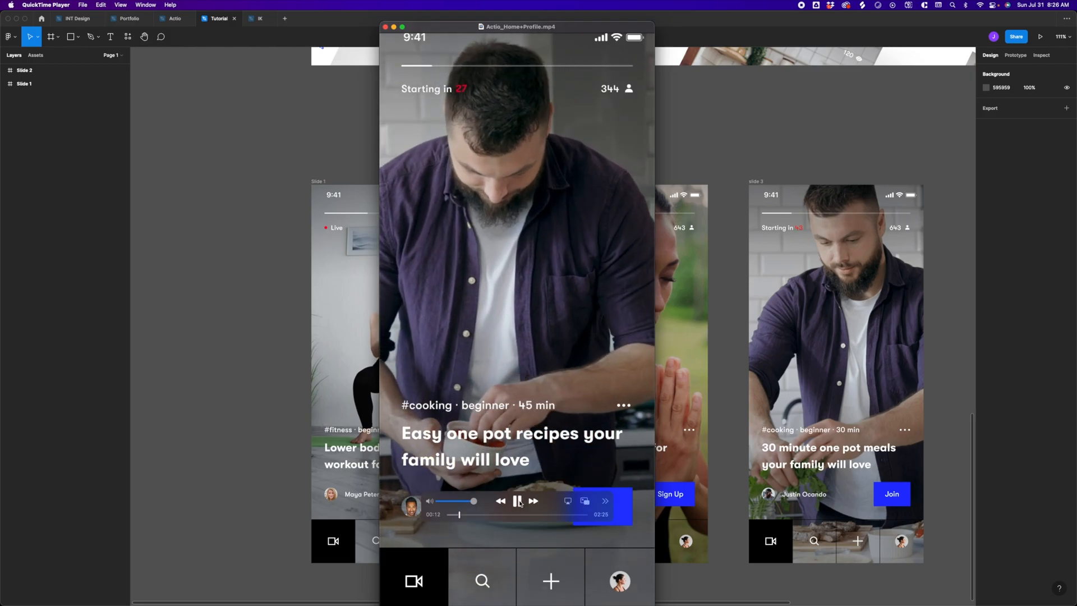
pyautogui.click(517, 501)
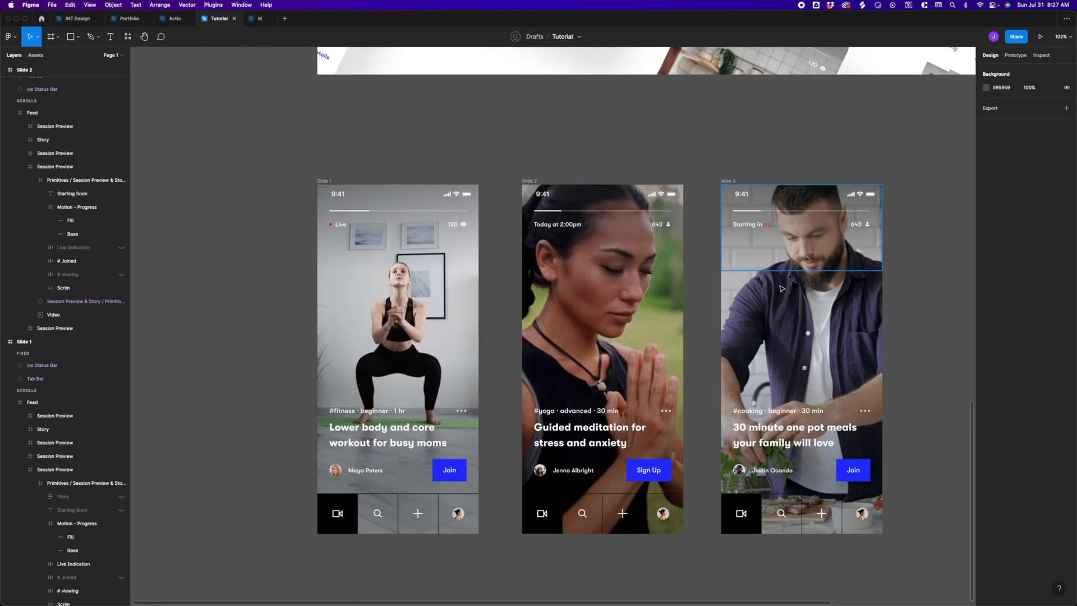
pyautogui.click(787, 303)
pyautogui.keyDown('shift'); pyautogui.keyDown('super'); pyautogui.click(650, 301); pyautogui.keyUp('super'); pyautogui.keyUp('shift')
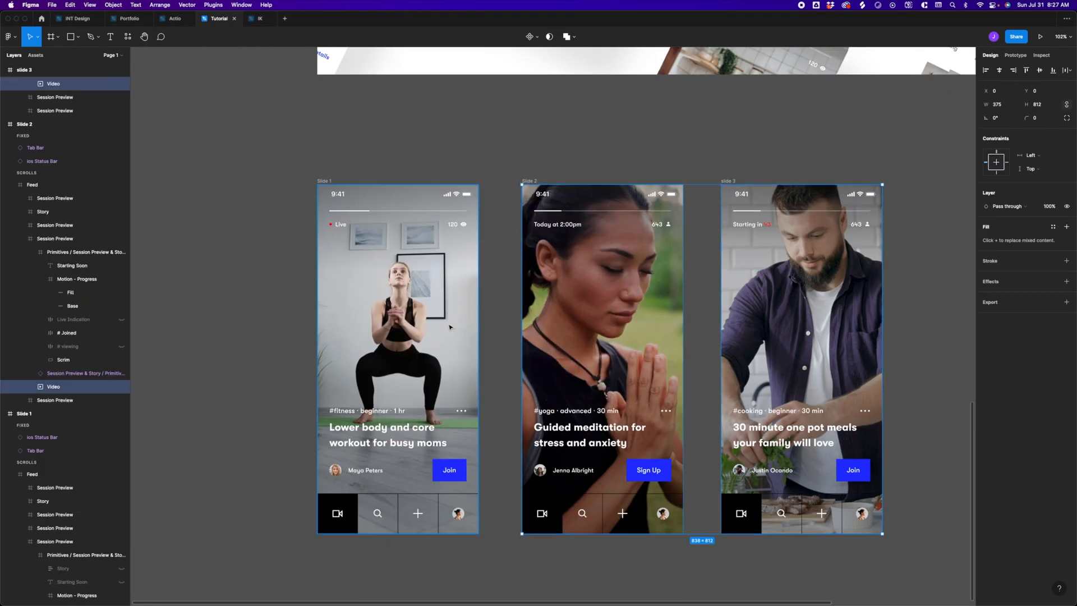
pyautogui.keyDown('shift'); pyautogui.keyDown('super'); pyautogui.click(443, 320); pyautogui.keyUp('super'); pyautogui.keyUp('shift')
# Remove the background fill from the Video layer of slide 3, Slide 2 and Slide 1.
pyautogui.keyDown('super'); pyautogui.click(841, 306); pyautogui.keyUp('super')
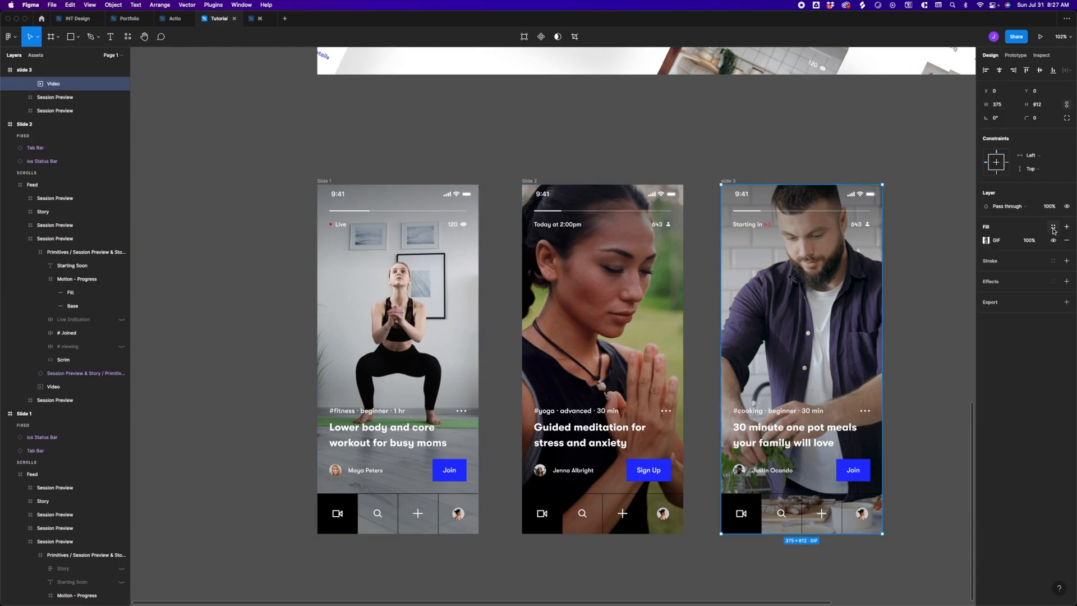
pyautogui.click(1065, 240)
pyautogui.keyDown('super'); pyautogui.click(645, 311); pyautogui.keyUp('super')
pyautogui.click(1066, 240)
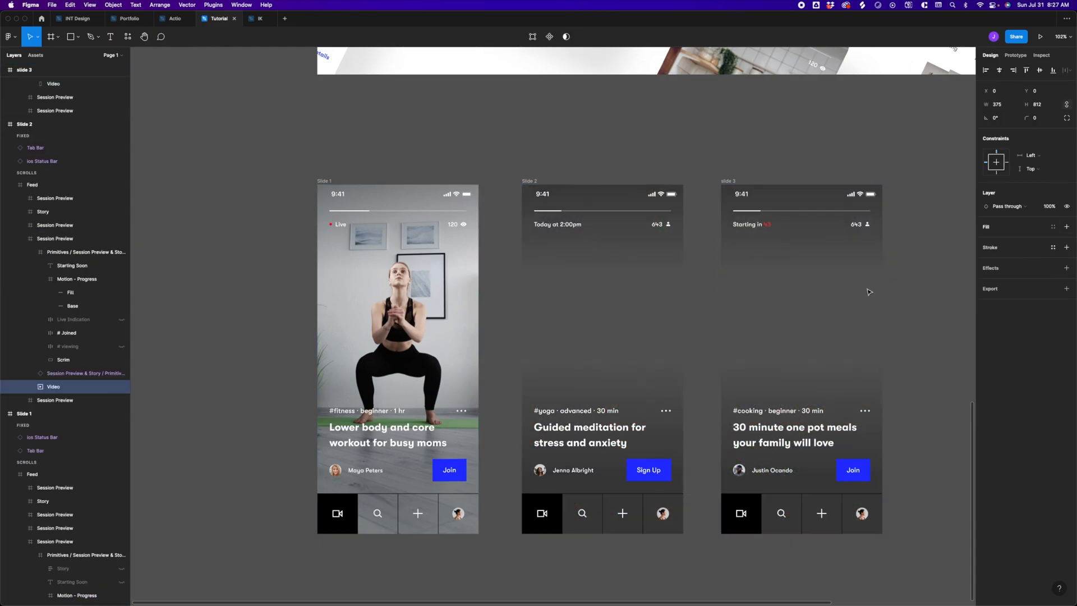
pyautogui.keyDown('super'); pyautogui.click(426, 314); pyautogui.keyUp('super')
pyautogui.click(1066, 240)
pyautogui.click(808, 124)
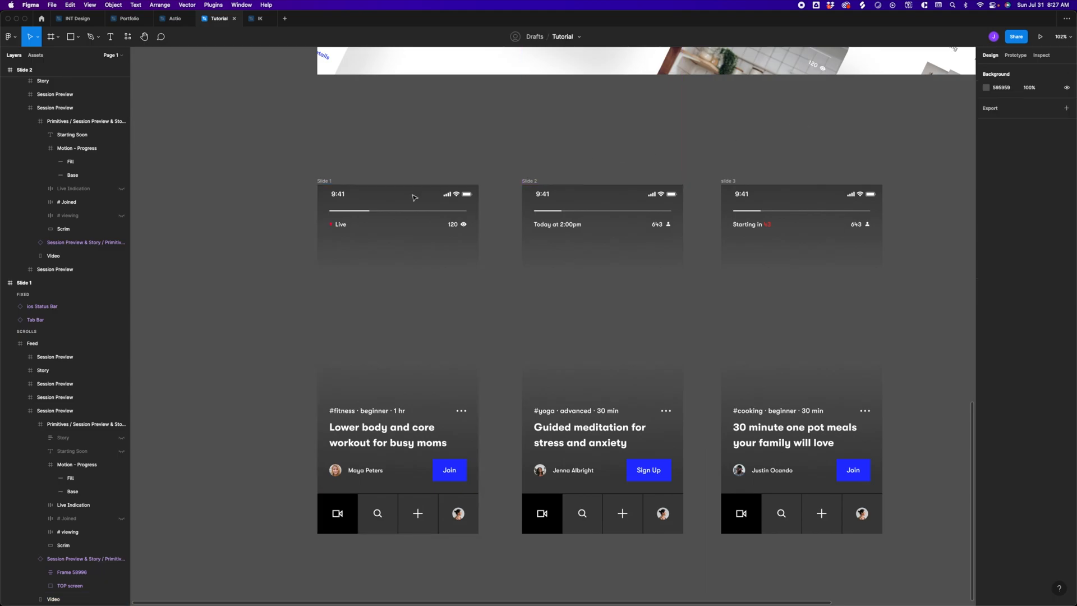
# Hide the white Fill layer of the Motion - Progress bar in Slide 1, Slide 2 and slide 3.
pyautogui.scroll(5, 370, 207)
pyautogui.click(360, 218)
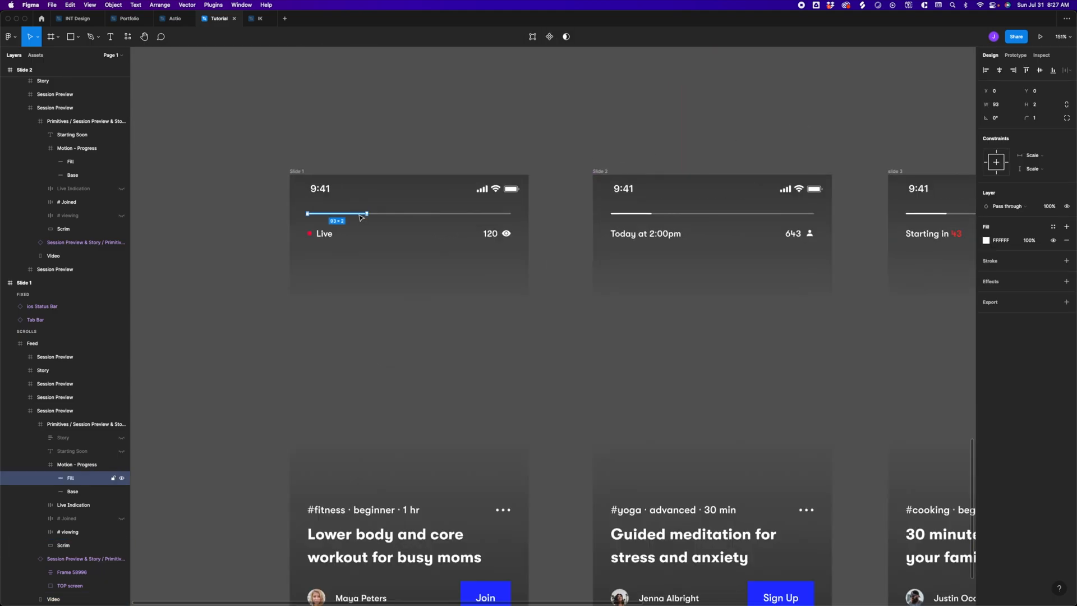
pyautogui.click(631, 214)
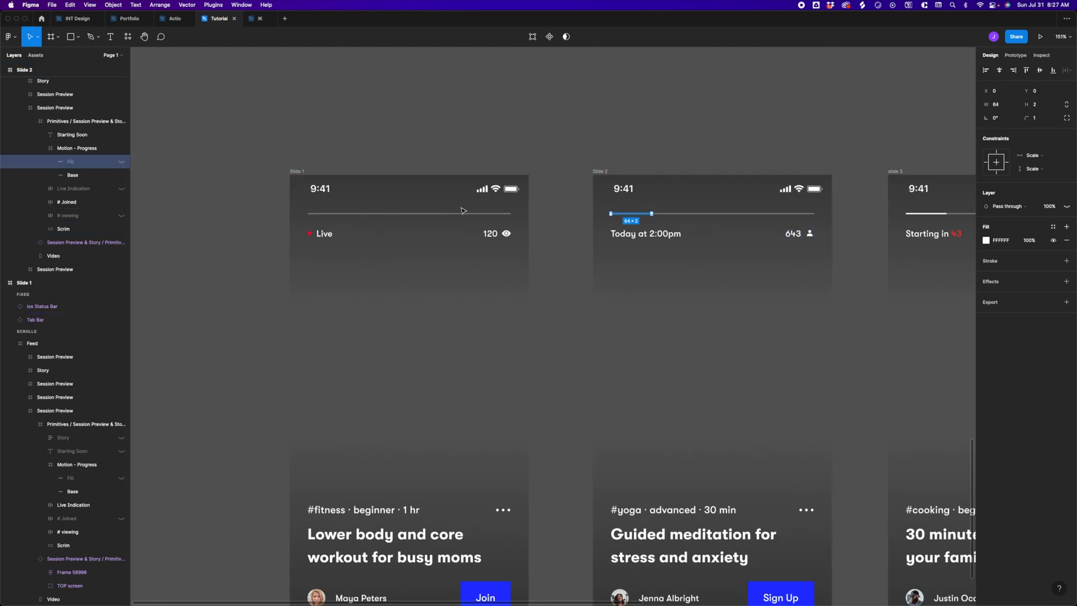
pyautogui.hscroll(4, 552, 205)
pyautogui.click(708, 213)
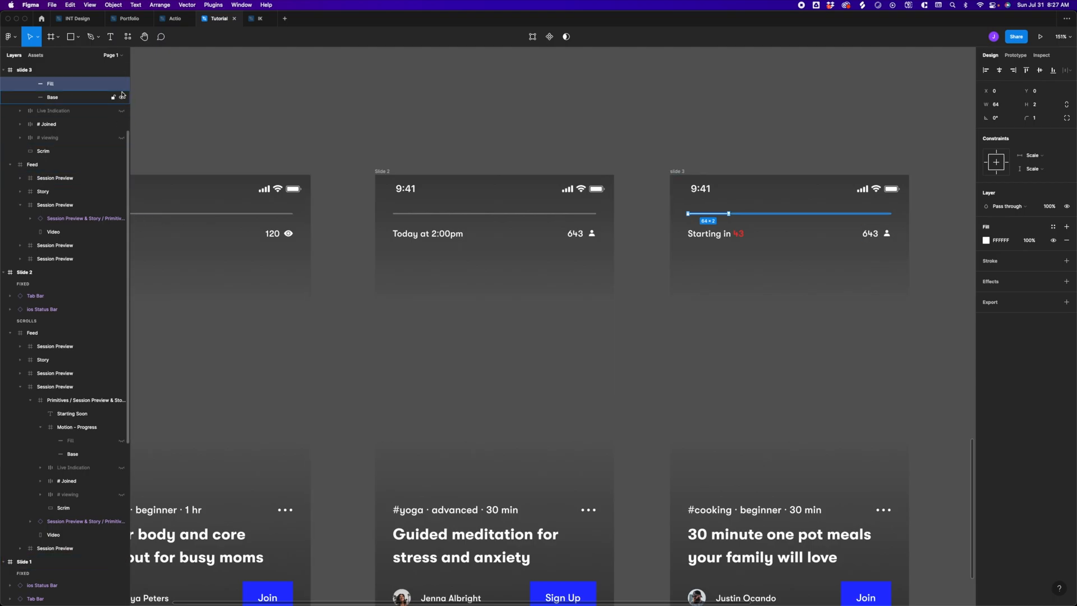
pyautogui.hscroll(-2, 502, 120)
pyautogui.click(582, 131)
pyautogui.scroll(-4, 582, 130)
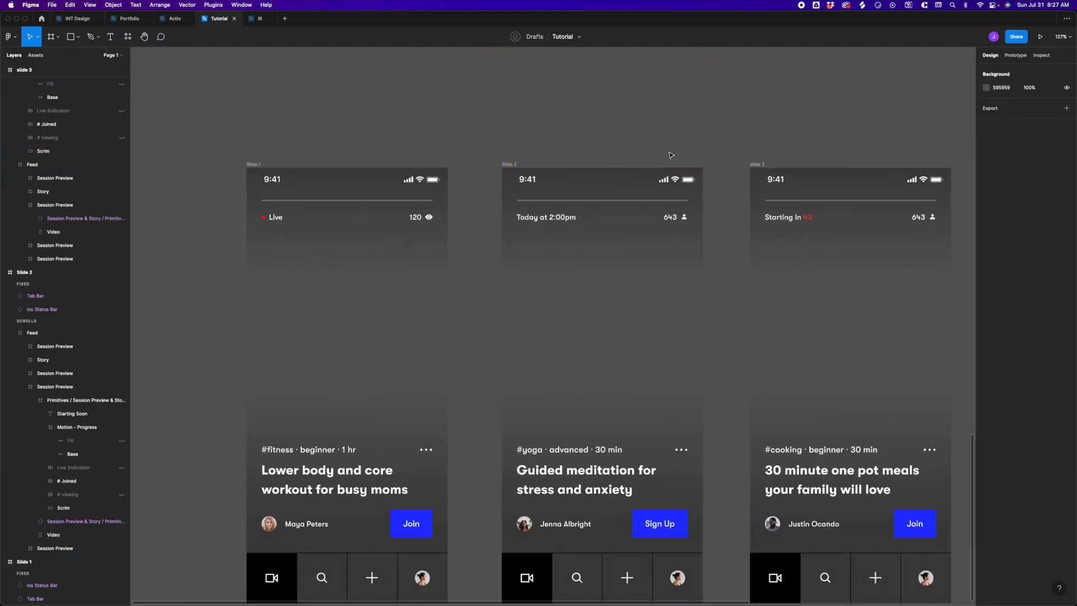
# Set the fill opacity of the red countdown number in slide 3's "Starting in" text to 0%.
pyautogui.scroll(5, 829, 208)
pyautogui.click(769, 209)
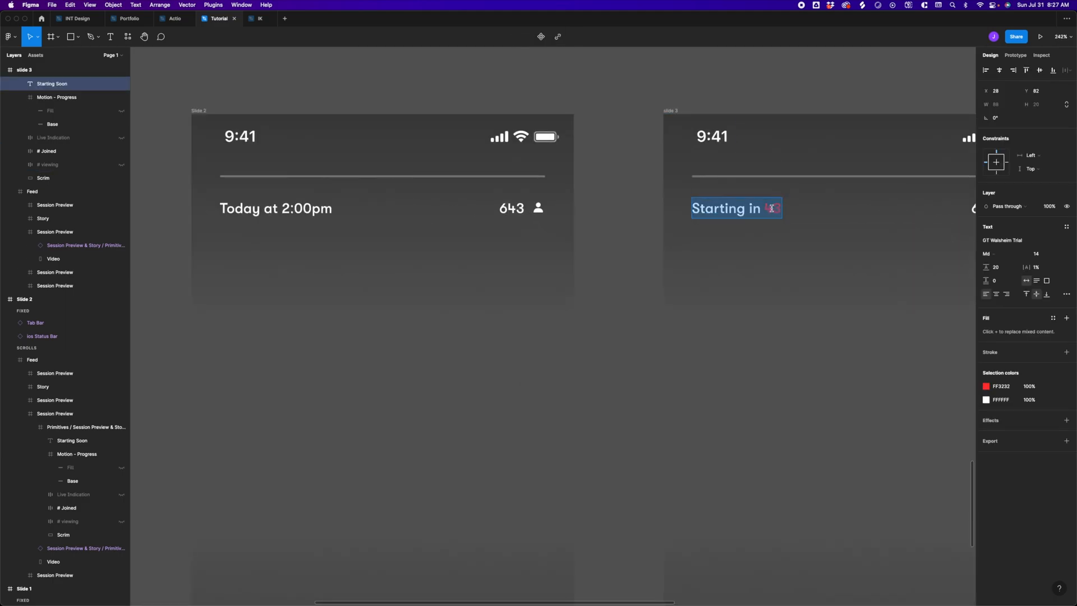
pyautogui.doubleClick(769, 210)
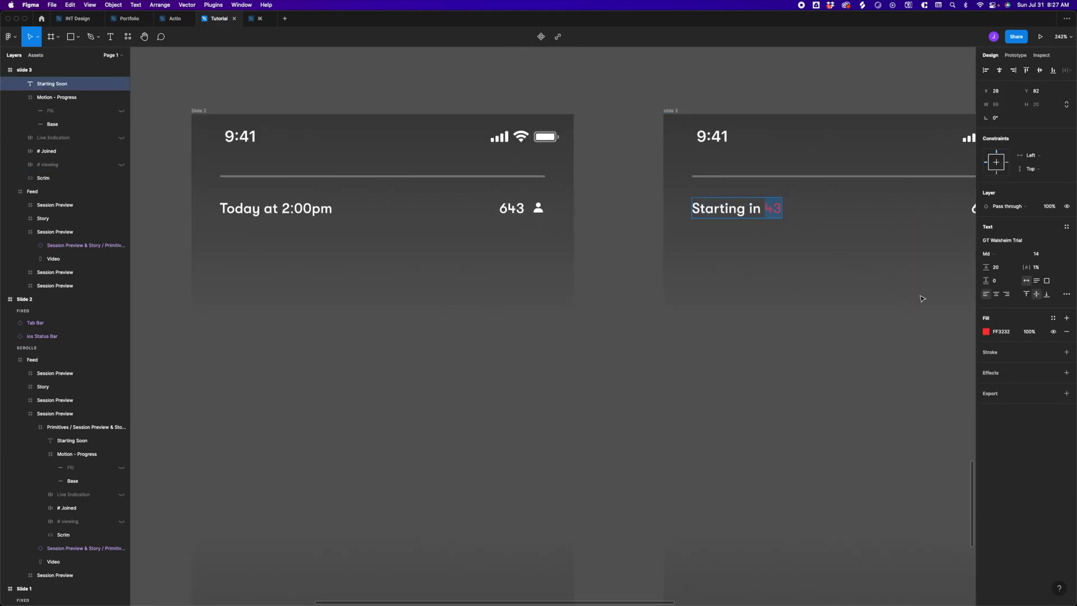
pyautogui.click(1029, 331)
pyautogui.write('0')
pyautogui.press('Return')
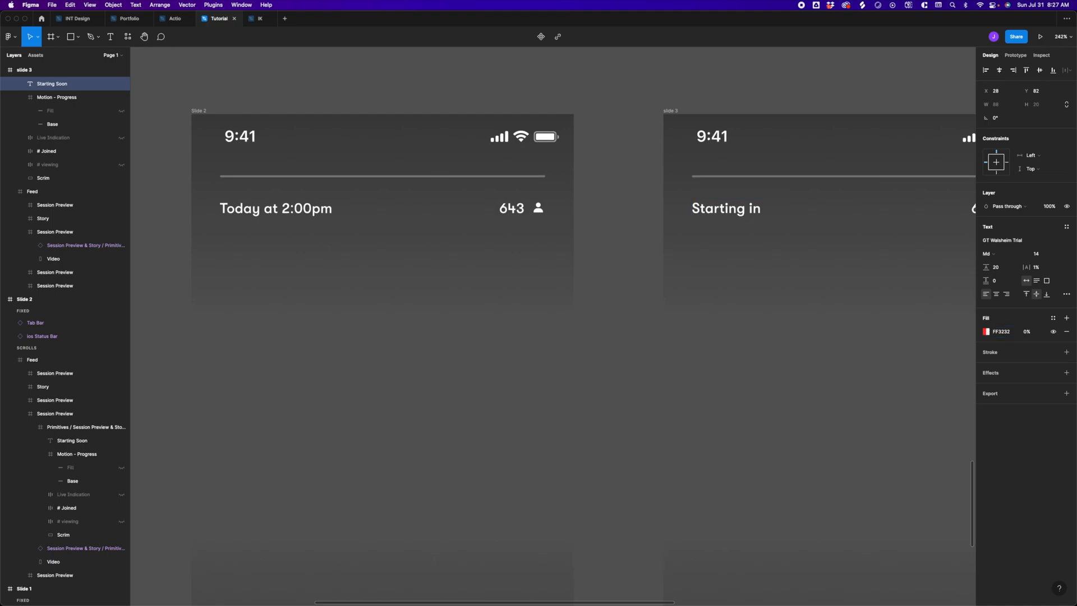
pyautogui.scroll(-8, 700, 232)
pyautogui.scroll(-2, 582, 140)
pyautogui.click(516, 137)
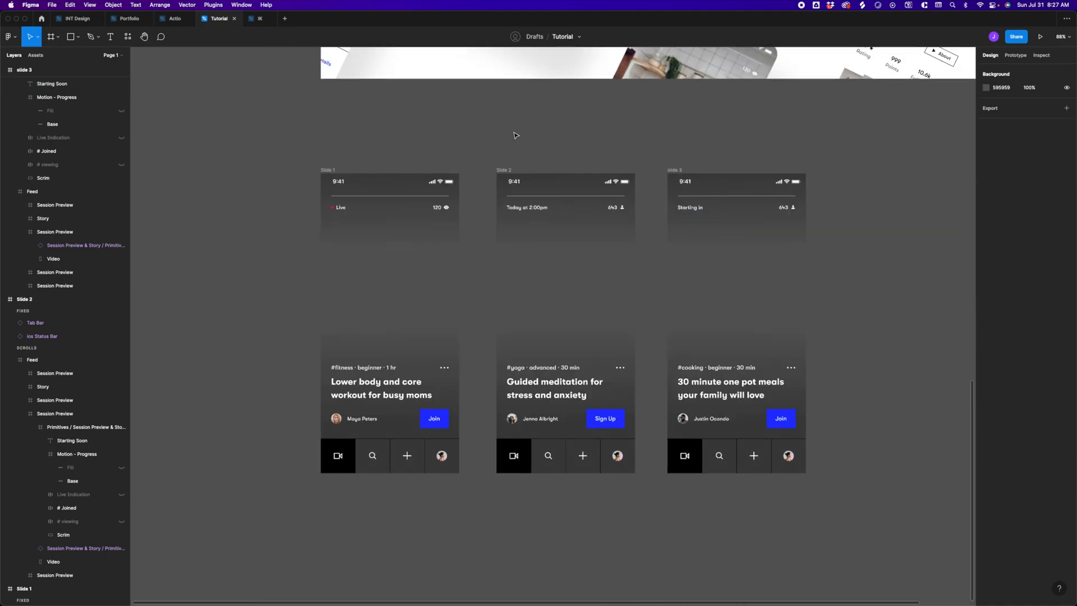
# Duplicate the Slide 1 frame to its left at about X -745 and rename the copy Main.
pyautogui.hscroll(-4, 516, 137)
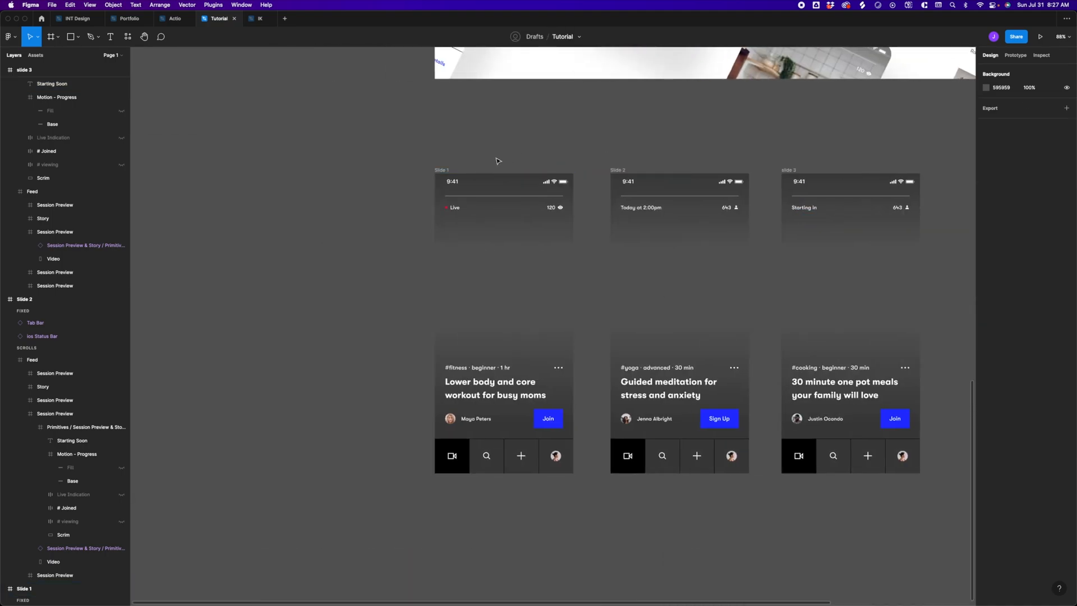
pyautogui.scroll(1, 512, 145)
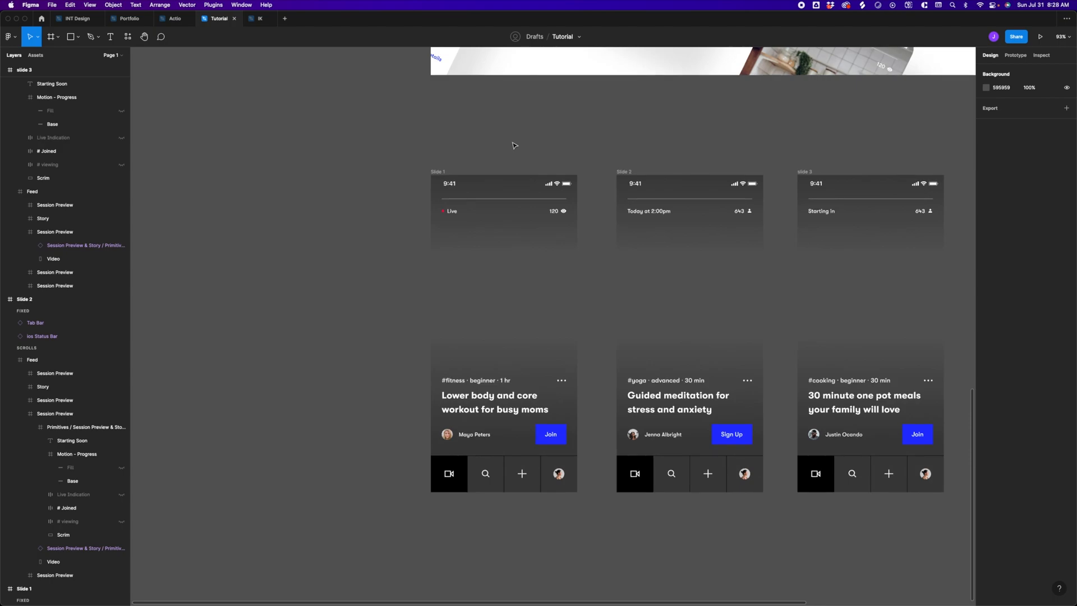
pyautogui.moveTo(446, 171); pyautogui.dragTo(280, 172)
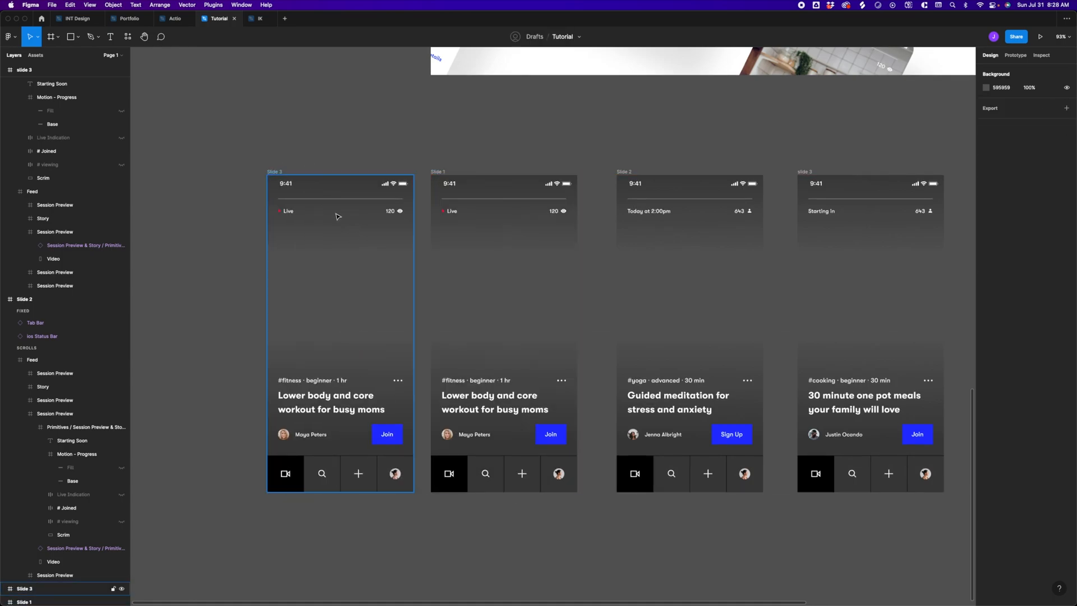
pyautogui.doubleClick(278, 172)
pyautogui.write('Main')
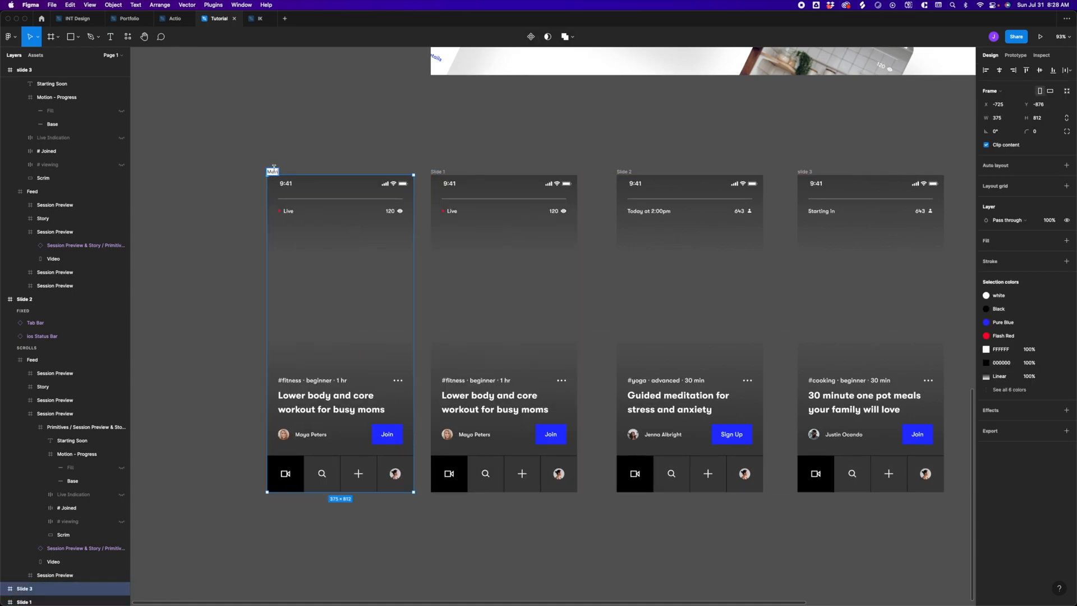
pyautogui.click(287, 153)
pyautogui.moveTo(275, 172); pyautogui.dragTo(267, 172)
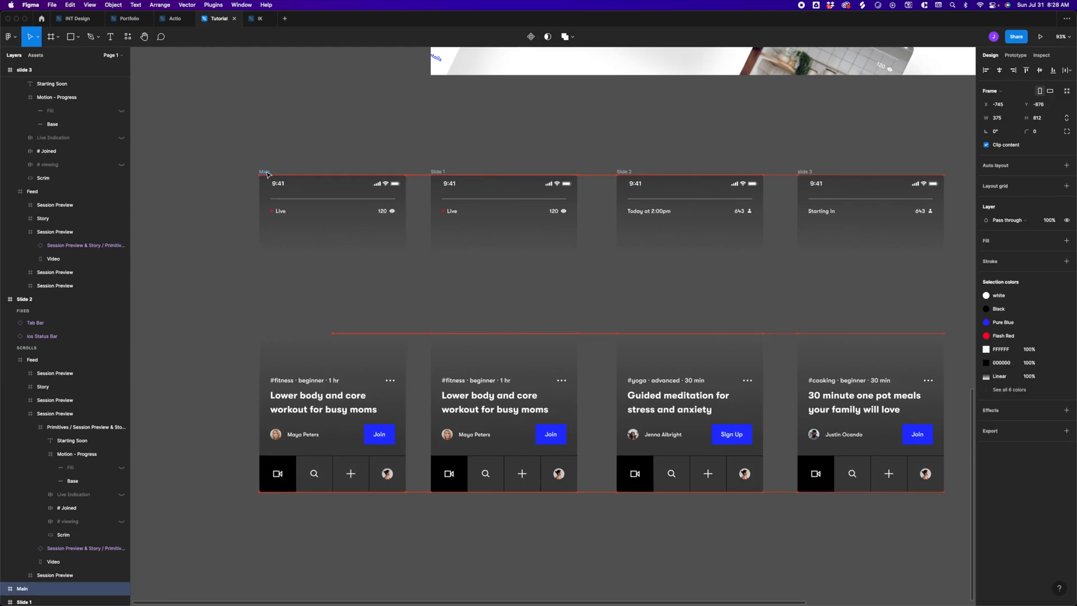
pyautogui.click(315, 142)
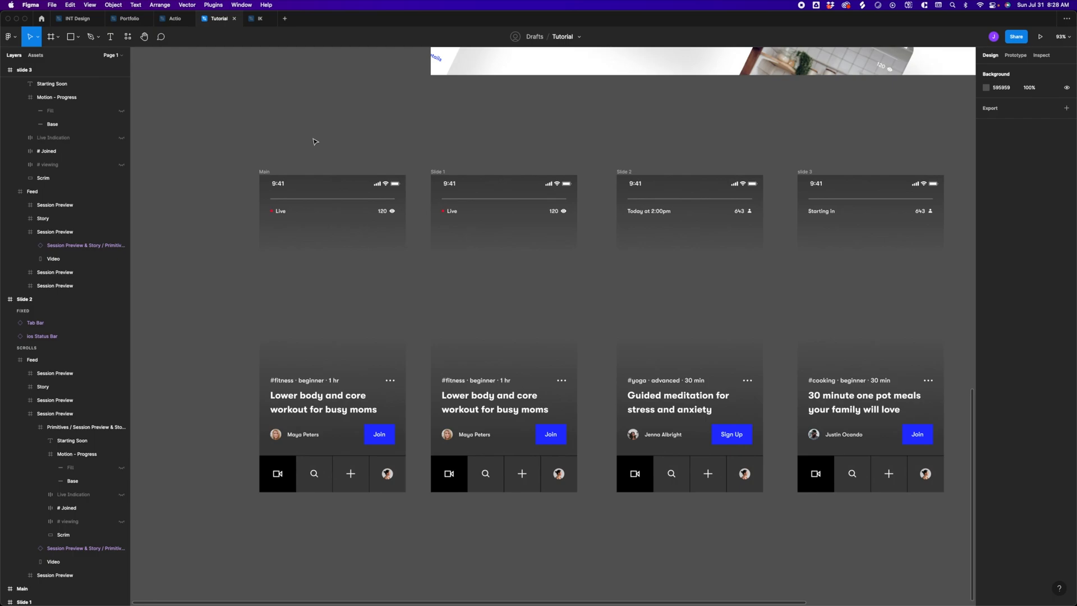
# Delete the header group with the progress bar and the footer group with title and Join button from the Main frame.
pyautogui.click(280, 211)
pyautogui.doubleClick(280, 211)
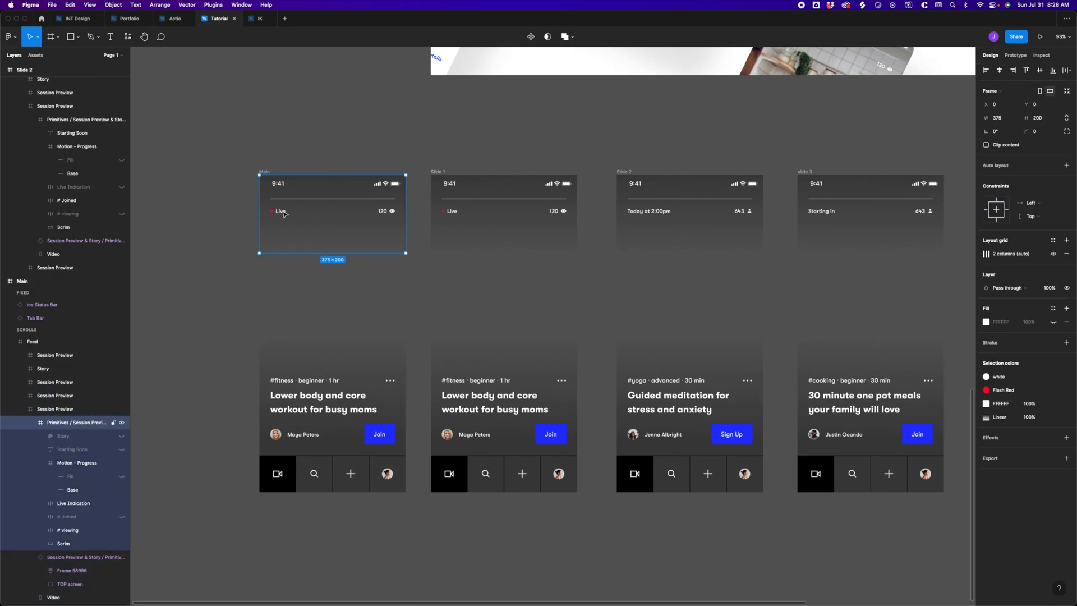
pyautogui.press('Delete')
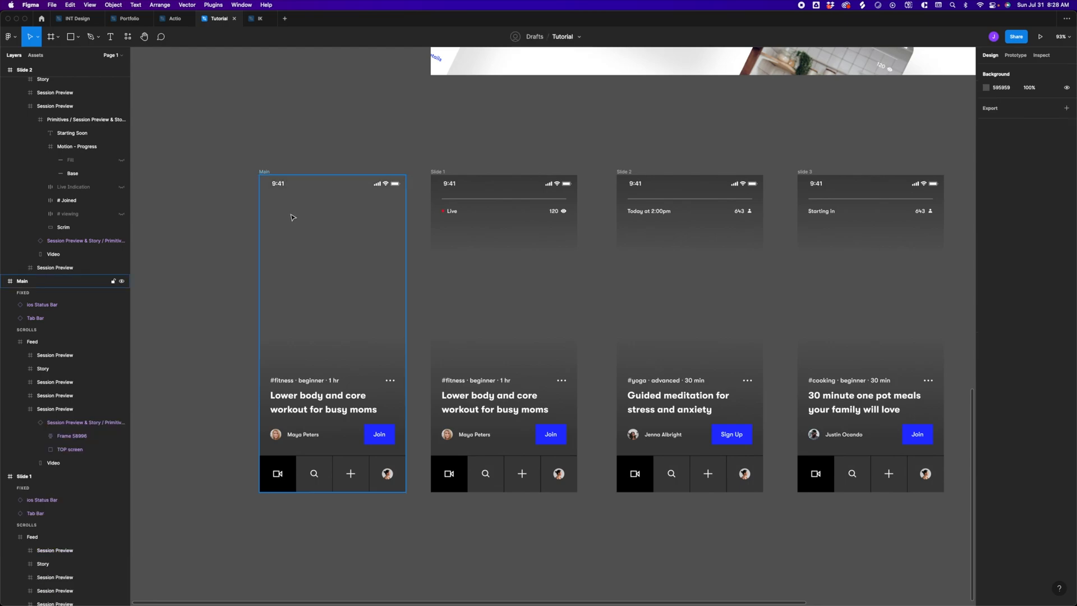
pyautogui.click(326, 409)
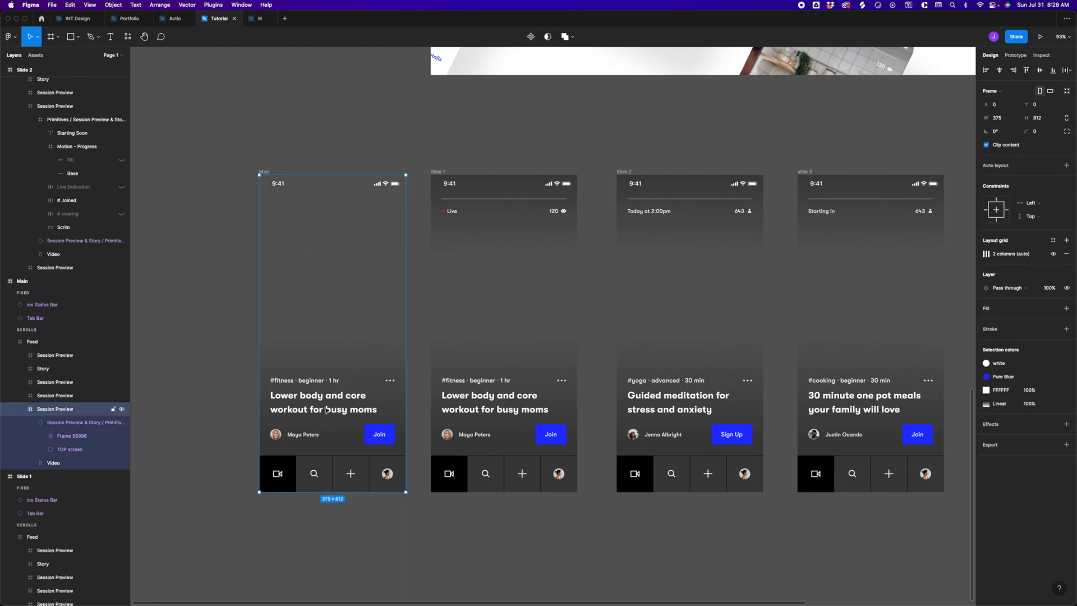
pyautogui.doubleClick(326, 410)
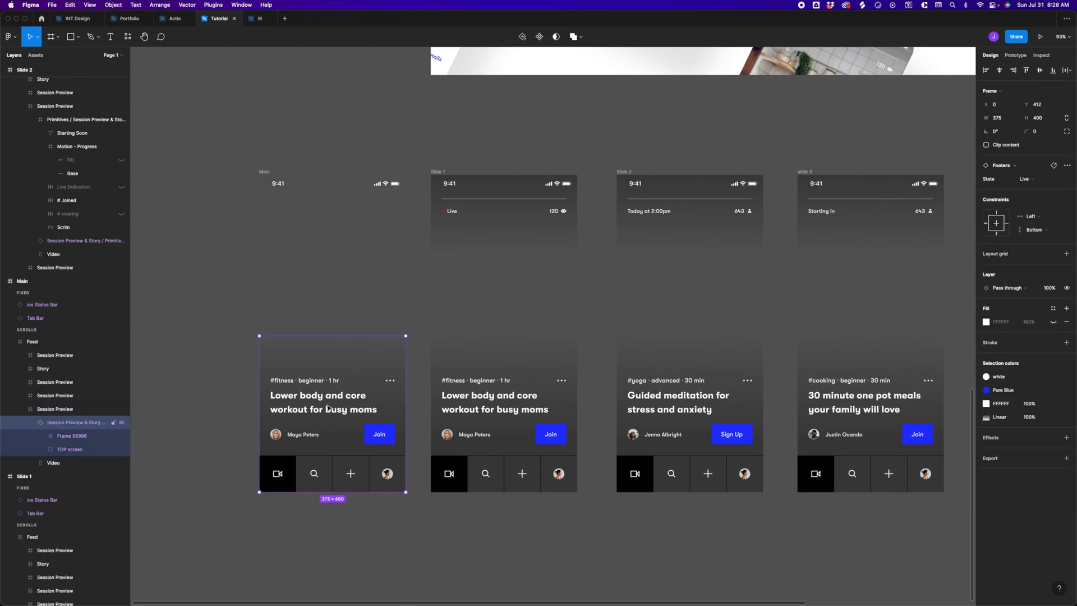
pyautogui.press('Delete')
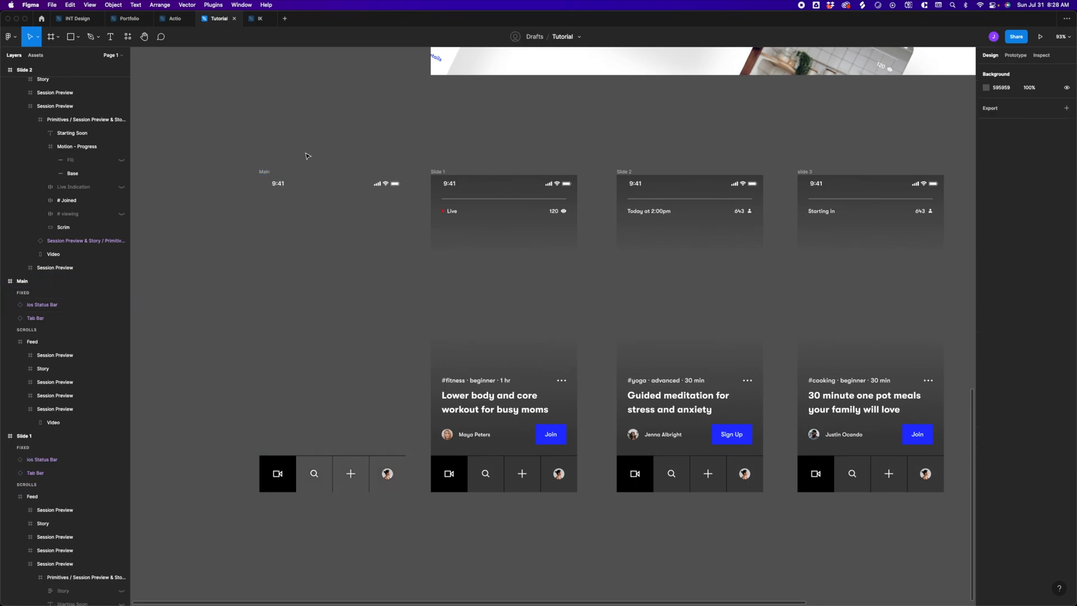
# Delete the iOS status bars from Slide 1, Slide 2 and slide 3.
pyautogui.click(499, 191)
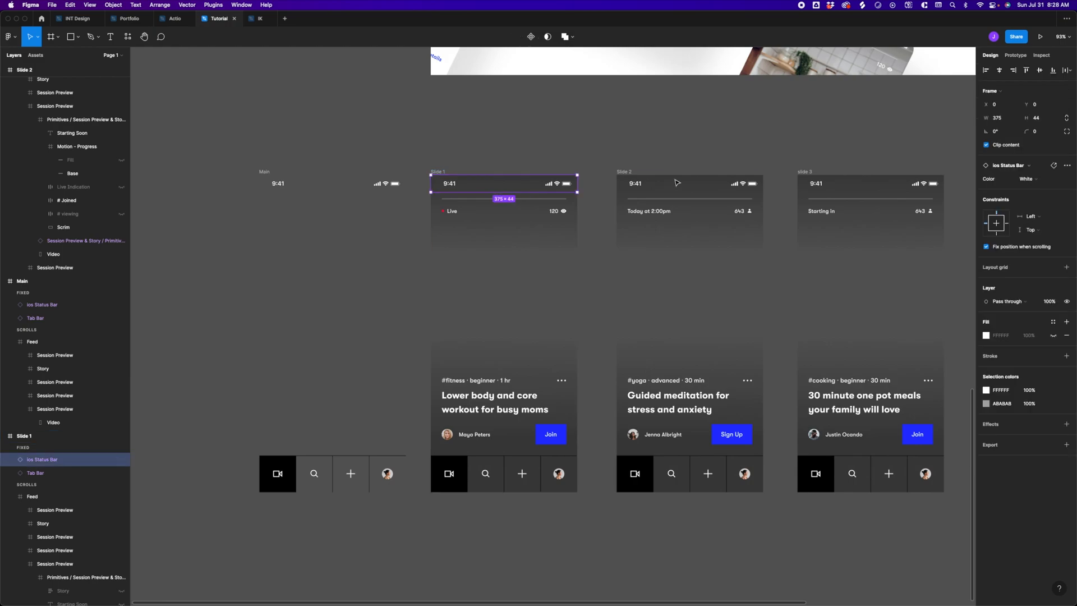
pyautogui.keyDown('shift'); pyautogui.click(664, 188); pyautogui.keyUp('shift')
pyautogui.keyDown('shift'); pyautogui.click(881, 187); pyautogui.keyUp('shift')
pyautogui.press('Delete')
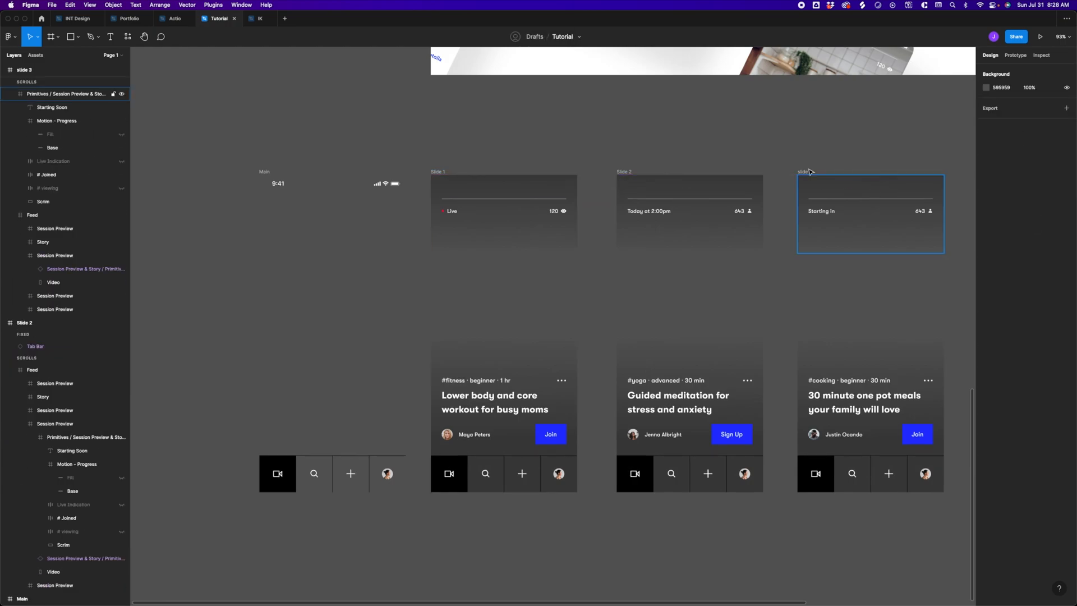
# Delete the tab bars from Slide 1, Slide 2 and slide 3.
pyautogui.click(549, 486)
pyautogui.keyDown('shift'); pyautogui.click(681, 478); pyautogui.keyUp('shift')
pyautogui.keyDown('shift'); pyautogui.click(906, 482); pyautogui.keyUp('shift')
pyautogui.press('Delete')
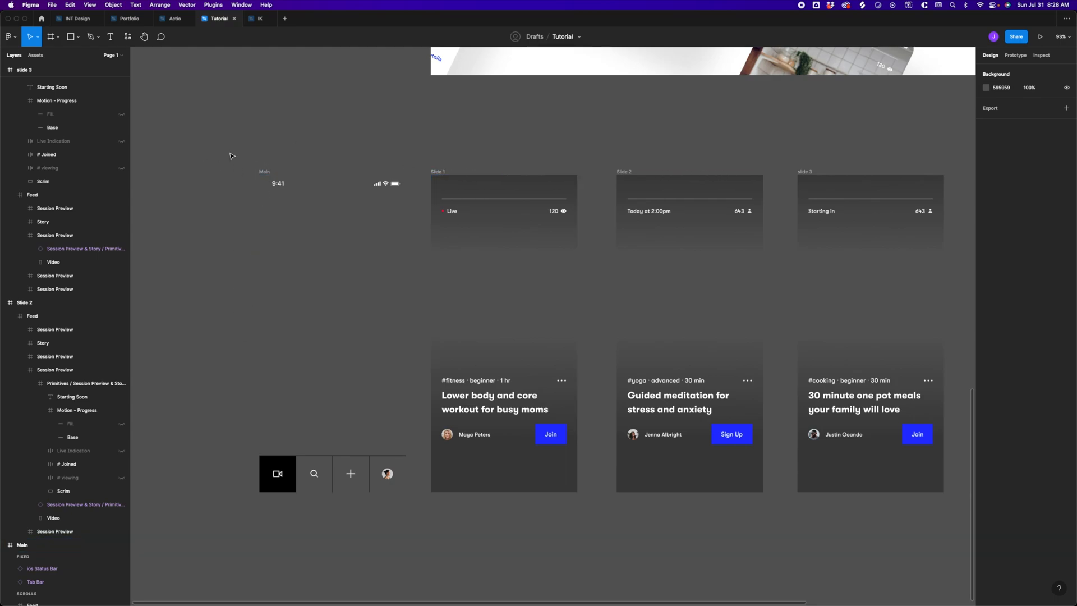
# Export the Main, Slide 1, Slide 2 and slide 3 frames as 2x PNGs into the Tutorial 7_31 folder.
pyautogui.hscroll(2, 191, 137)
pyautogui.moveTo(191, 138); pyautogui.dragTo(940, 552)
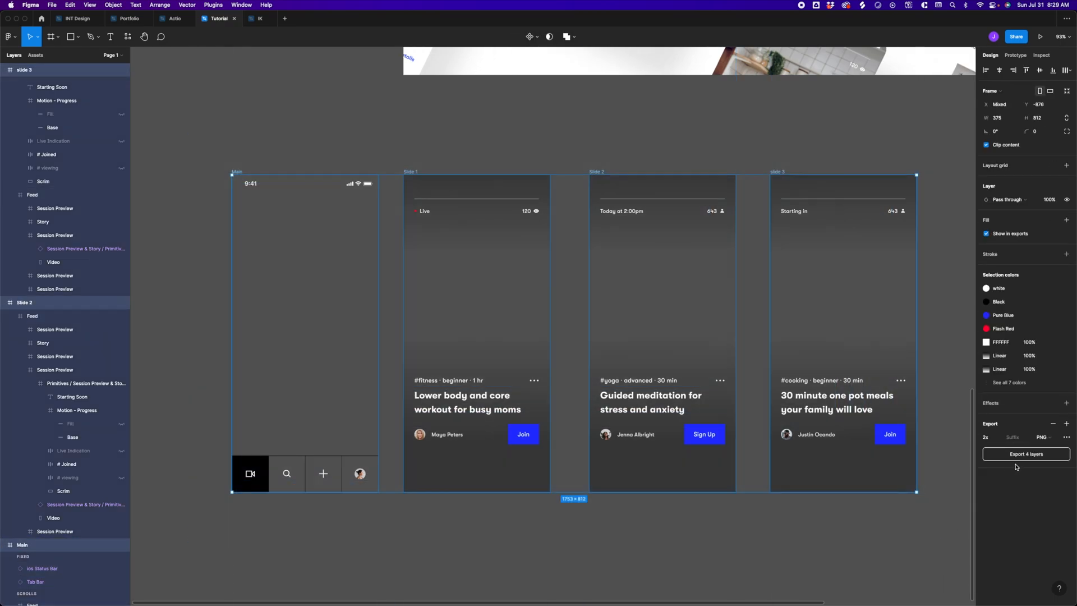
pyautogui.click(1020, 455)
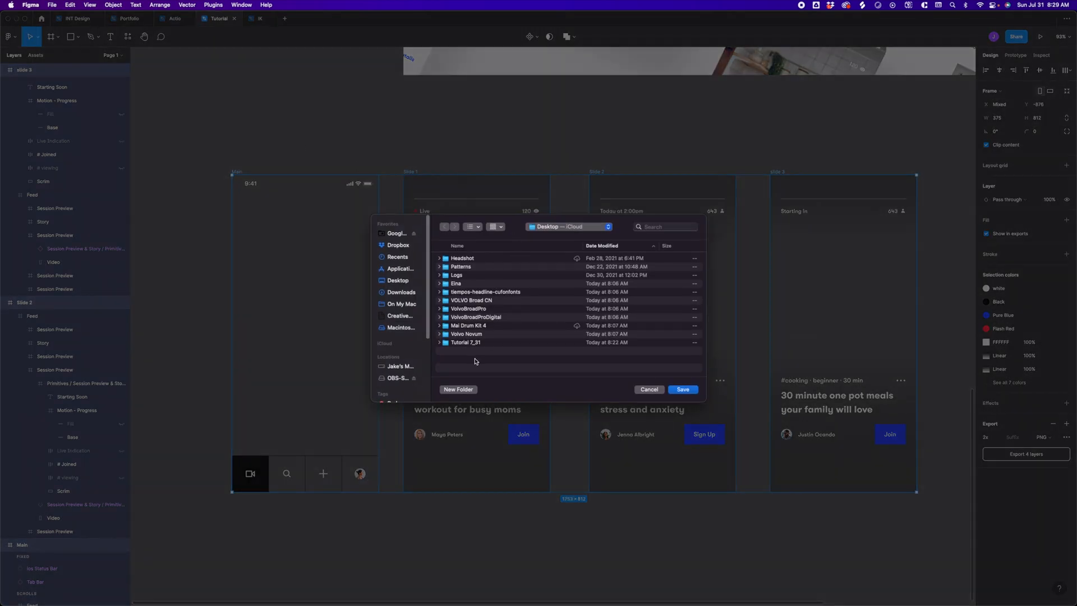
pyautogui.click(468, 341)
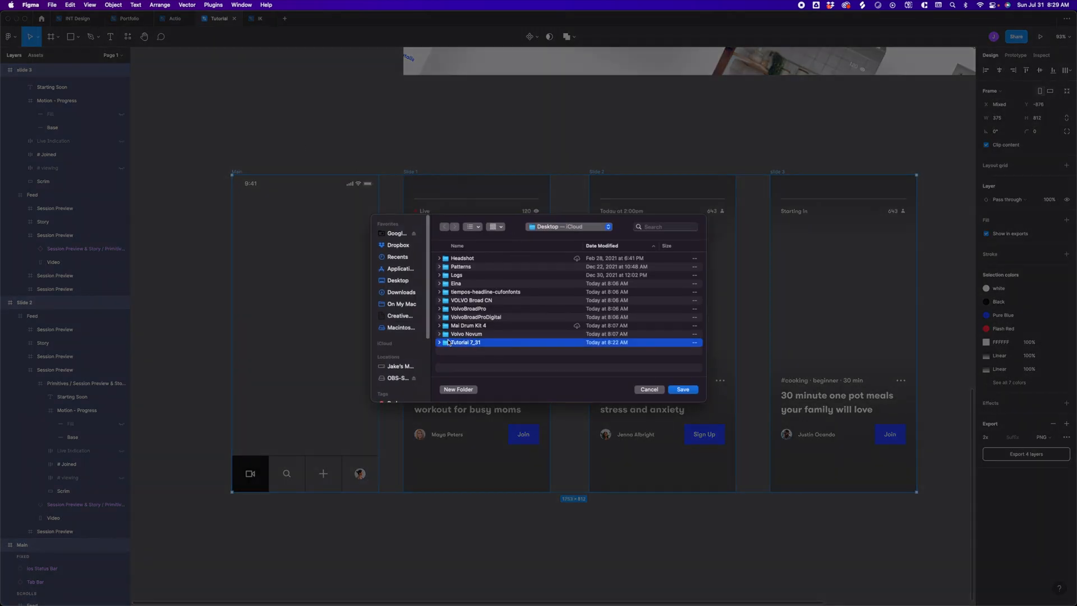
pyautogui.click(682, 390)
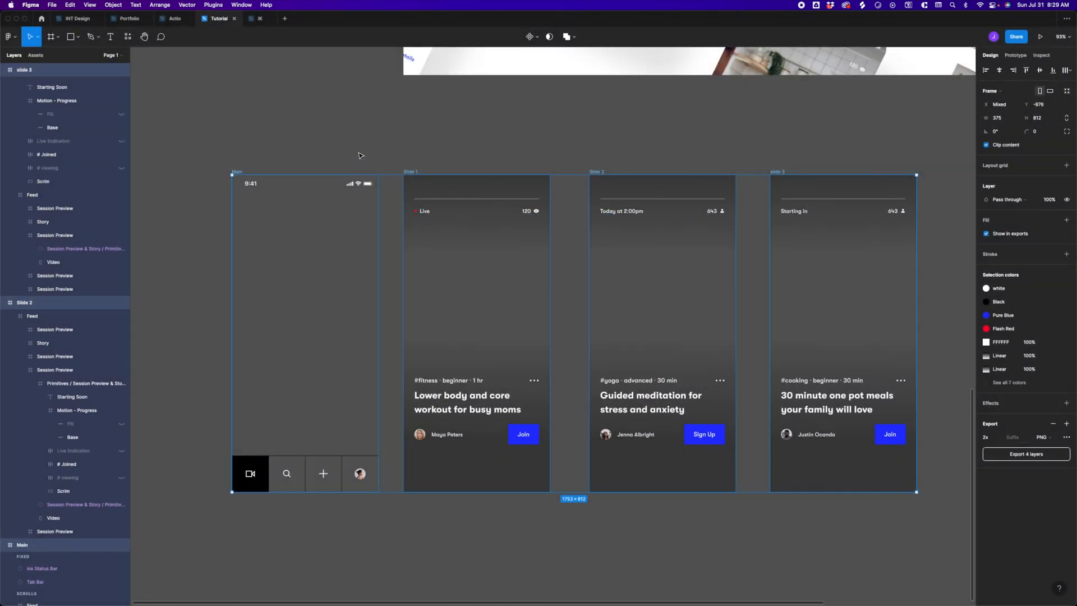
pyautogui.click(360, 155)
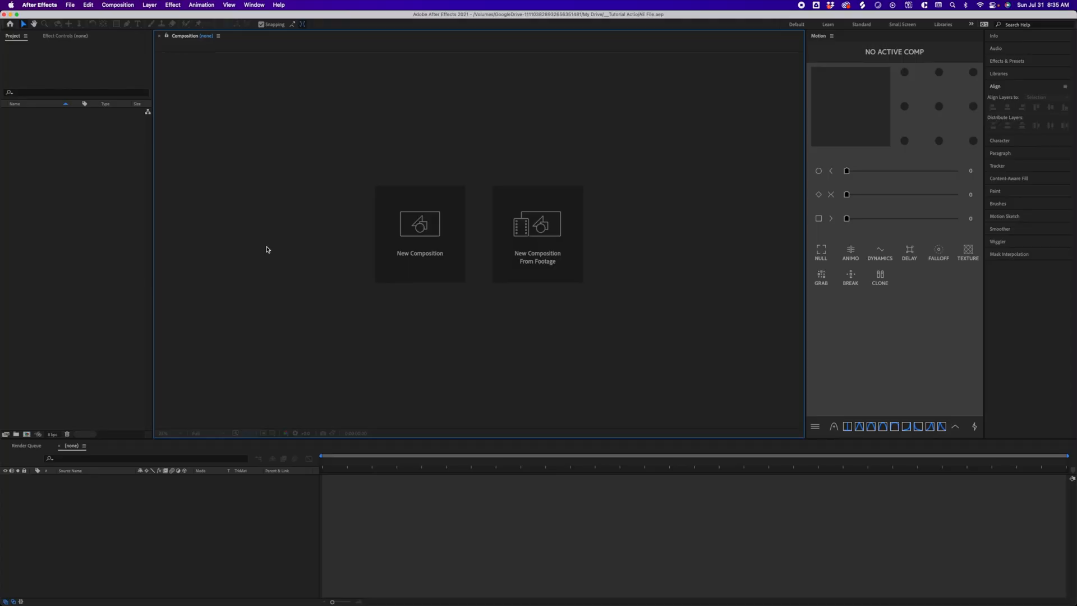
# Import the four exported PNGs and the cooking, meditation and workout videos from the Finder folder Tutorial 7_31 into the After Effects project.
pyautogui.press('super+Tab')
pyautogui.press('super+Tab')
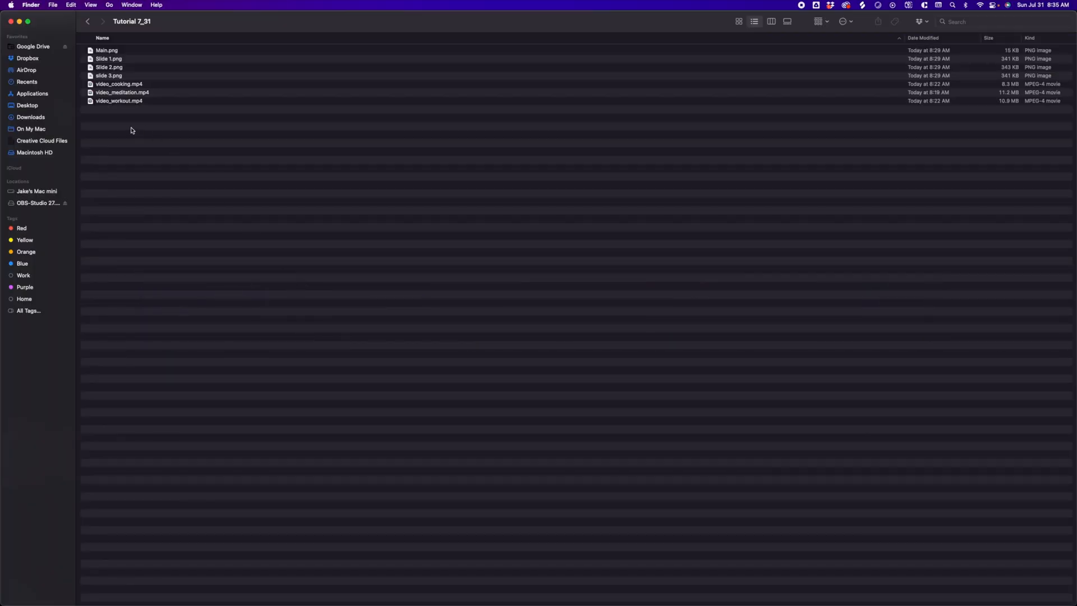
pyautogui.click(123, 51)
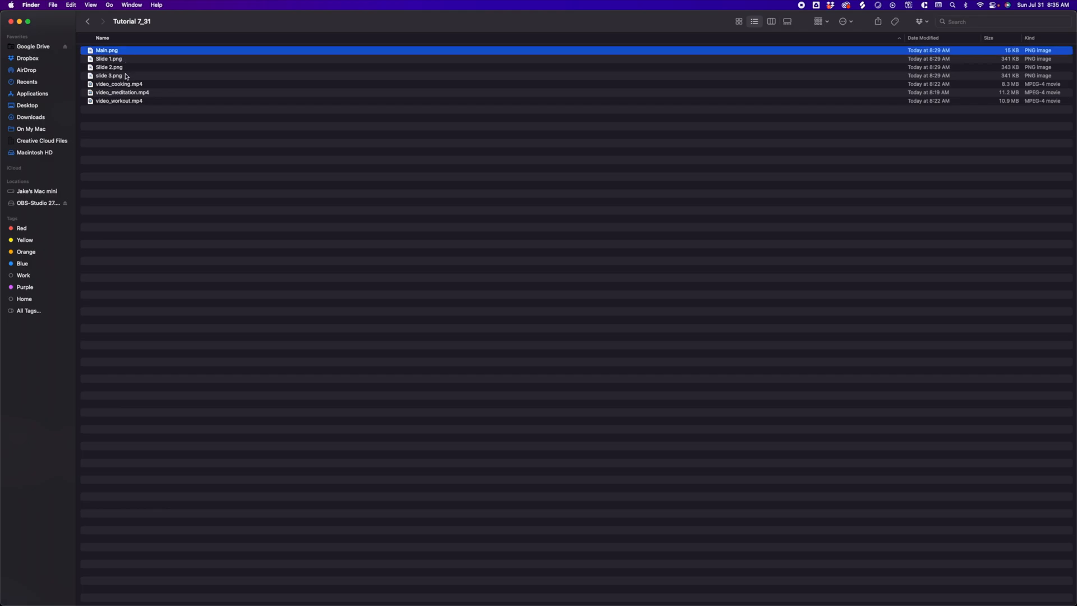
pyautogui.keyDown('shift'); pyautogui.click(122, 77); pyautogui.keyUp('shift')
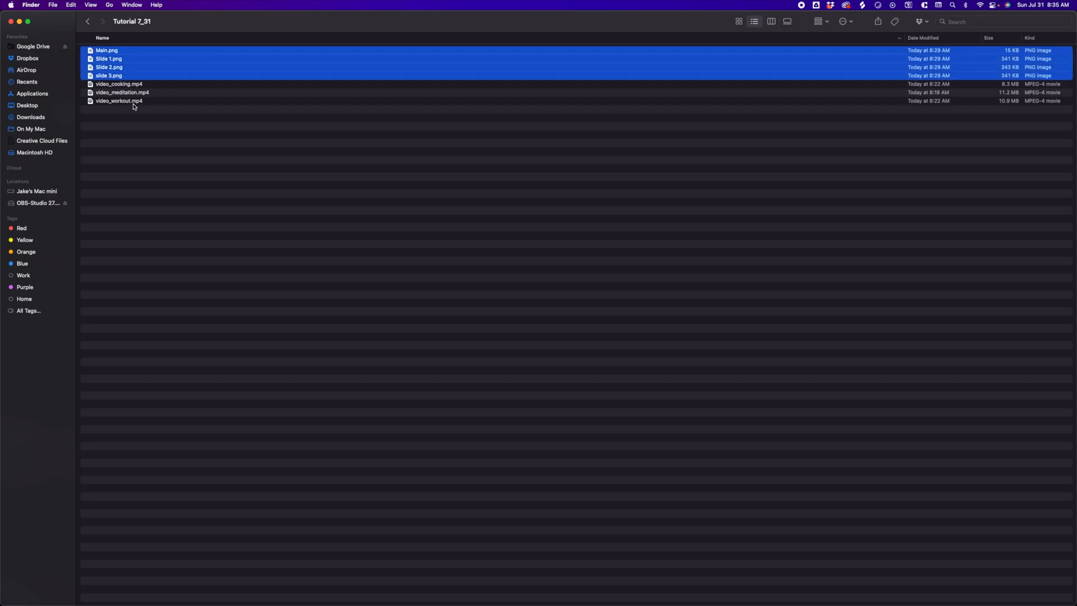
pyautogui.click(133, 104)
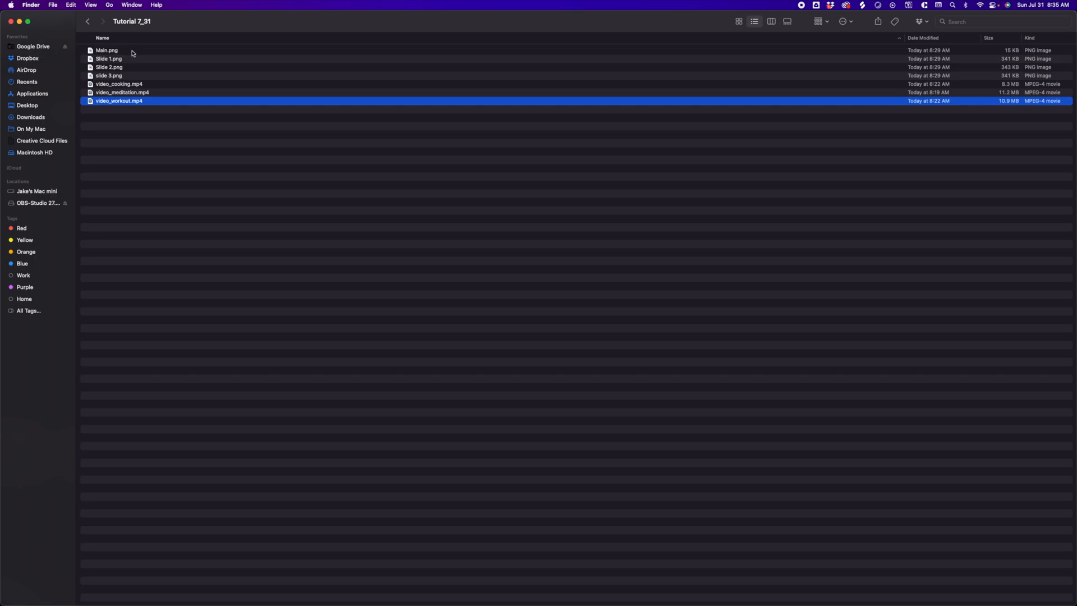
pyautogui.keyDown('shift'); pyautogui.click(154, 51); pyautogui.keyUp('shift')
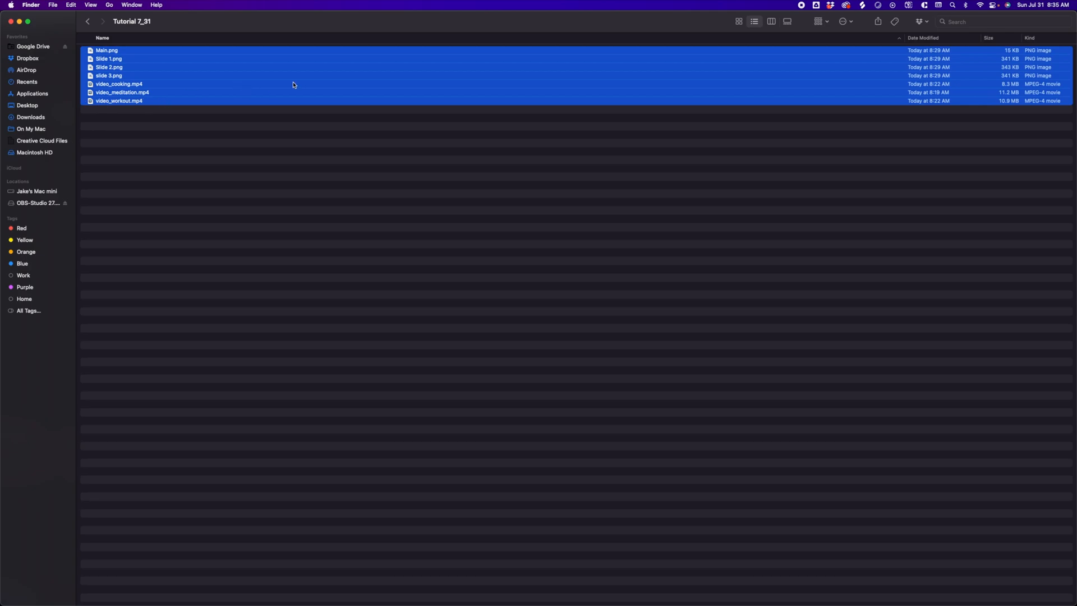
pyautogui.press('super+Tab')
pyautogui.moveTo(332, 82); pyautogui.dragTo(59, 161)
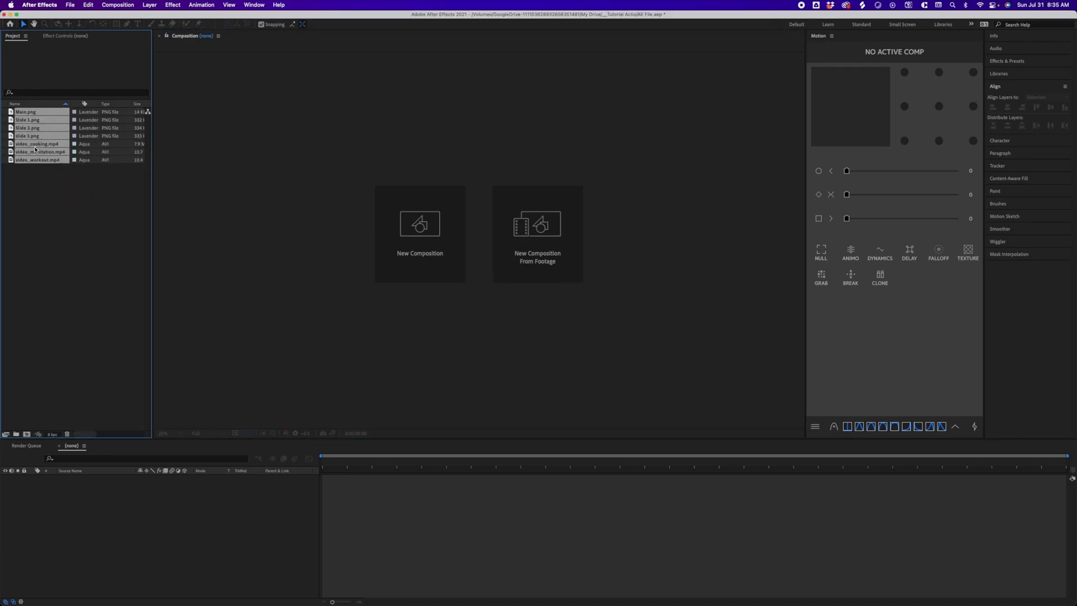
pyautogui.click(44, 198)
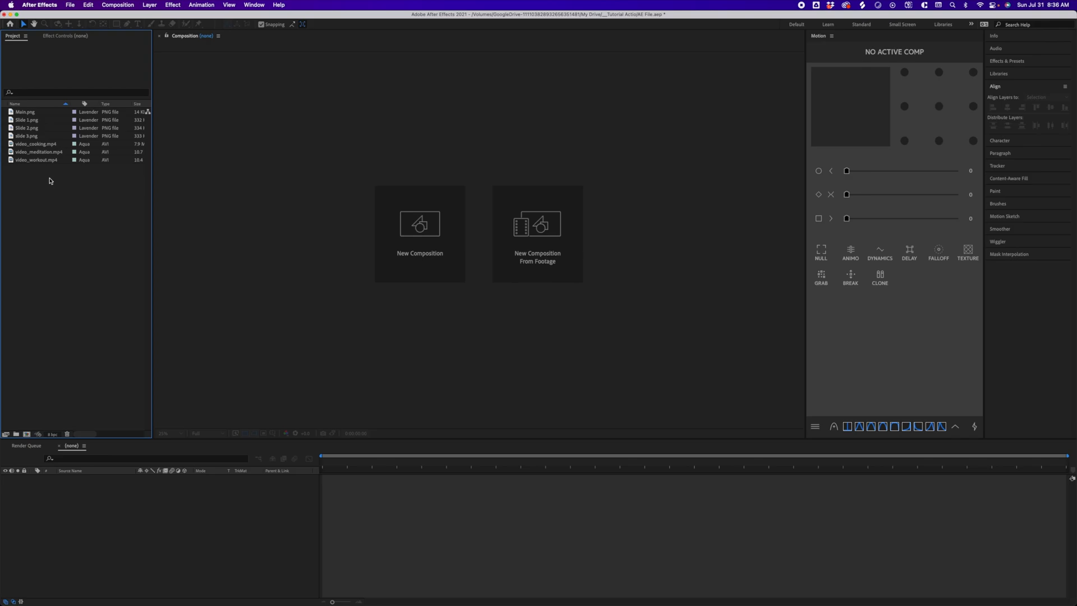
# Create a new composition from the Main.png footage.
pyautogui.click(37, 113)
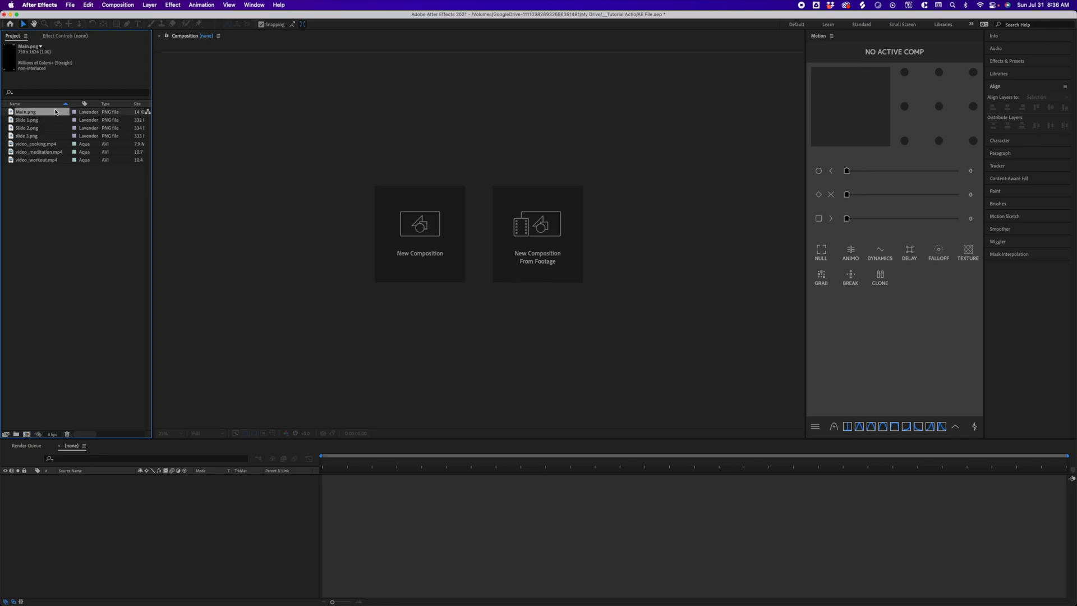
pyautogui.moveTo(47, 114); pyautogui.dragTo(28, 436)
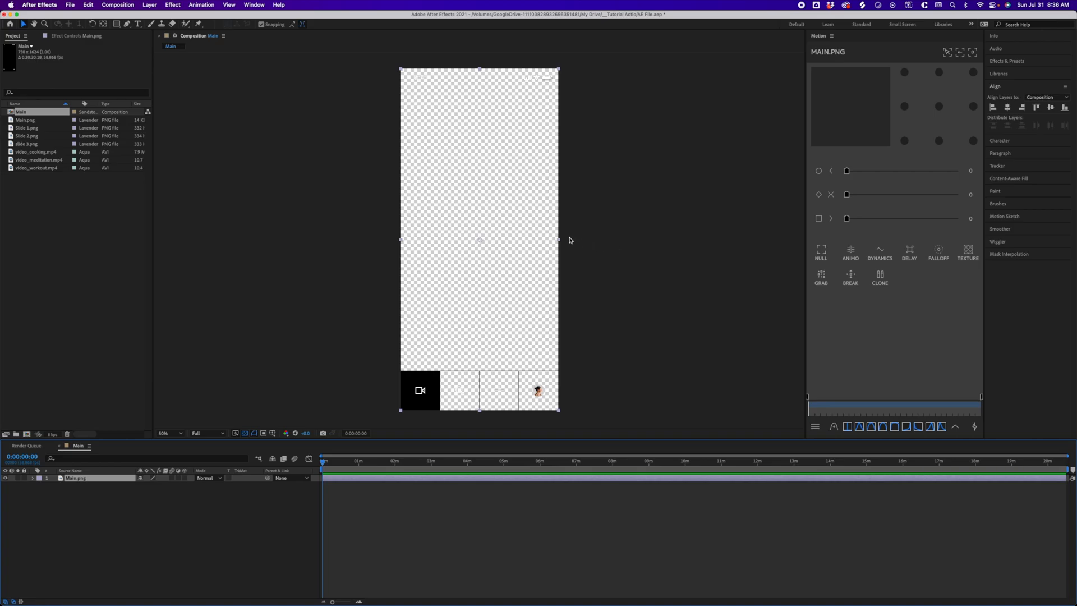
pyautogui.click(65, 233)
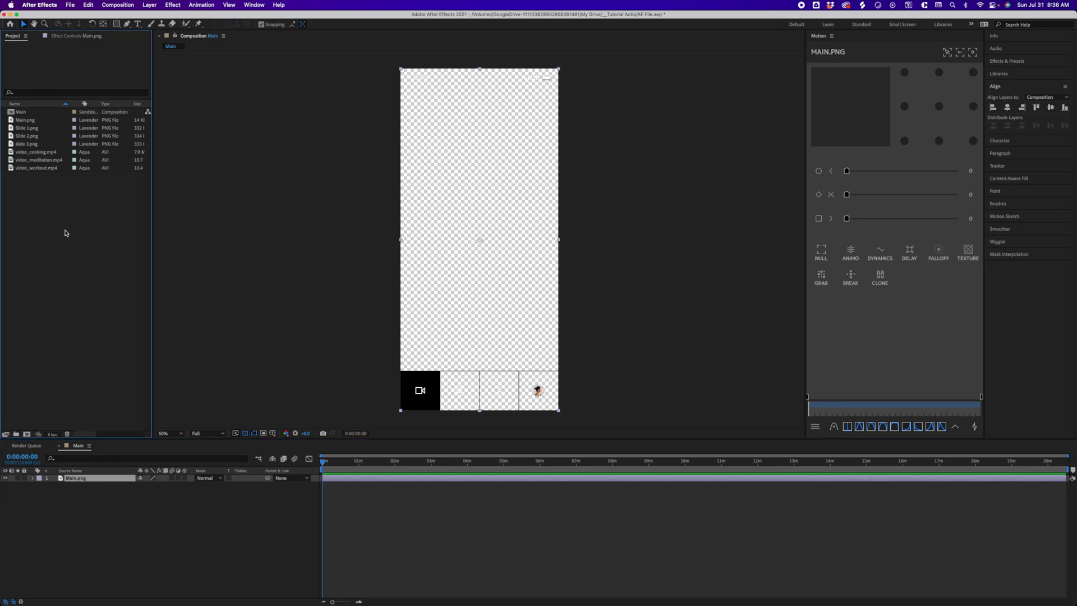
# Create a new composition from the Slide 1.png footage.
pyautogui.click(40, 129)
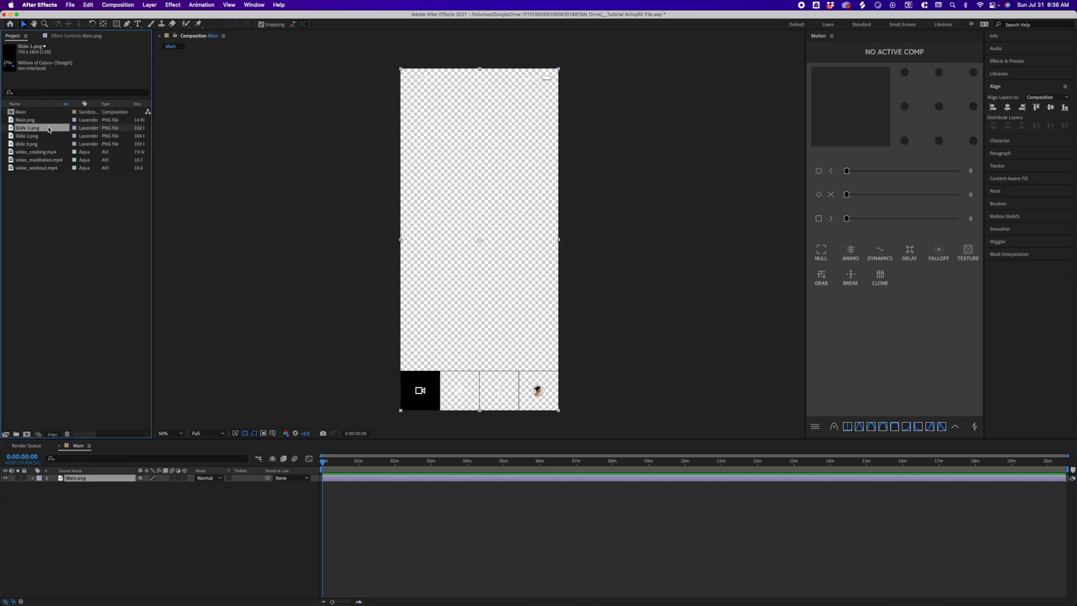
pyautogui.click(28, 436)
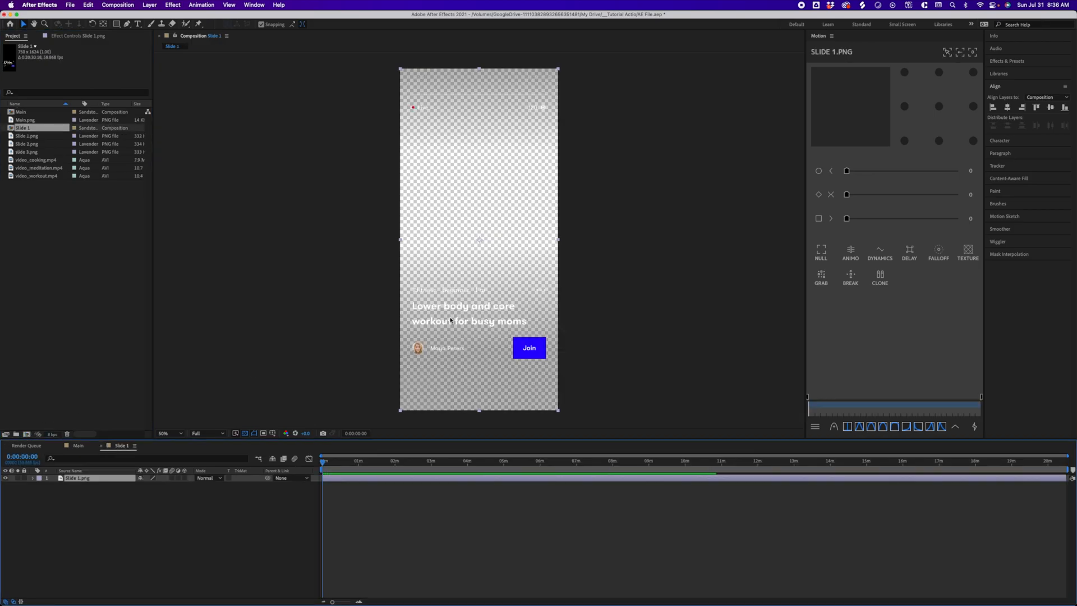
pyautogui.click(97, 209)
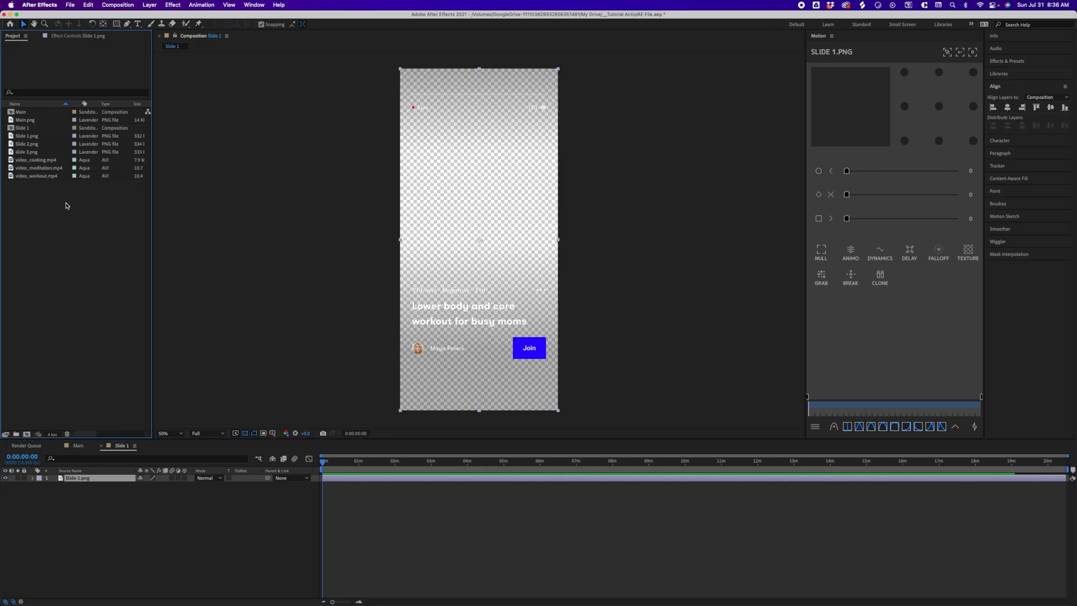
# Add video_workout.mp4 to the Slide 1 composition, centred and layered beneath Slide 1.png.
pyautogui.moveTo(23, 174); pyautogui.dragTo(483, 242)
pyautogui.moveTo(90, 478); pyautogui.dragTo(91, 492)
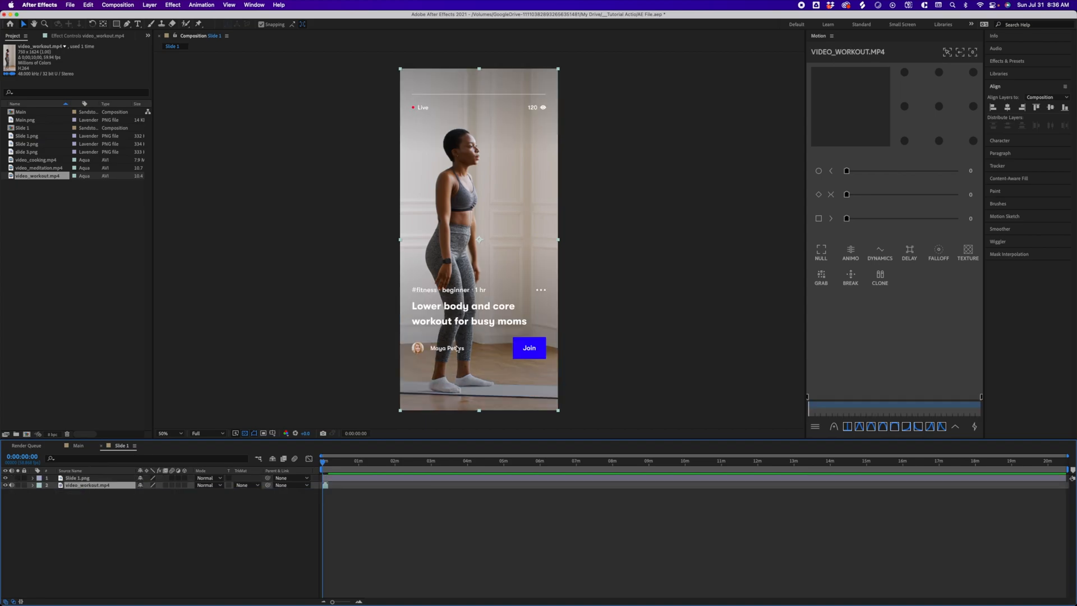
pyautogui.click(297, 226)
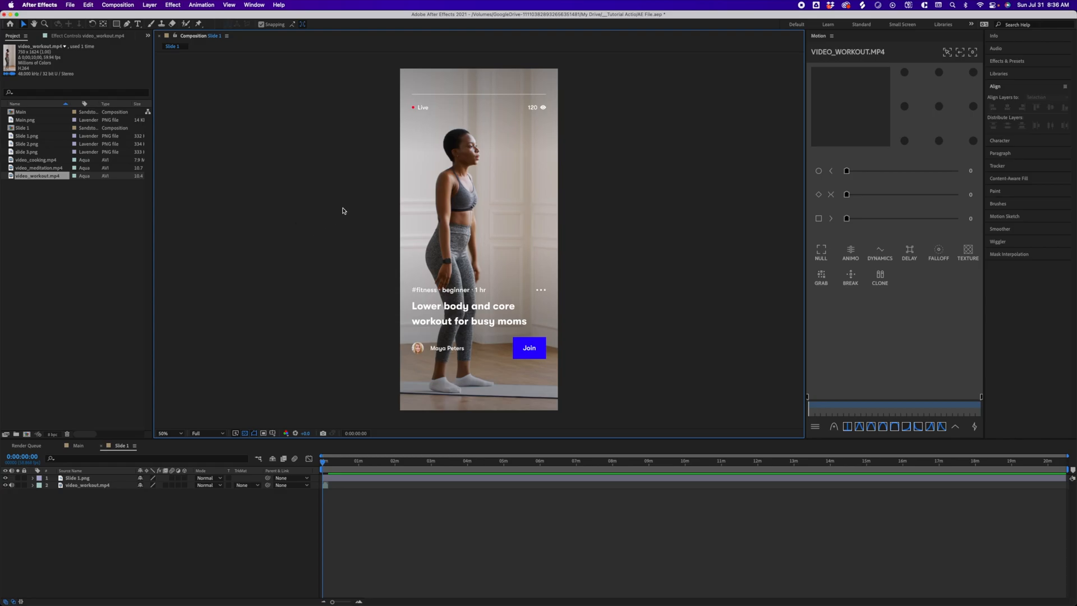
# Draw a straight white 4 px stroke with the Pen tool over the full length of the progress bar above the Live label.
pyautogui.scroll(2, 387, 87)
pyautogui.scroll(1, 312, 291)
pyautogui.scroll(1, 344, 156)
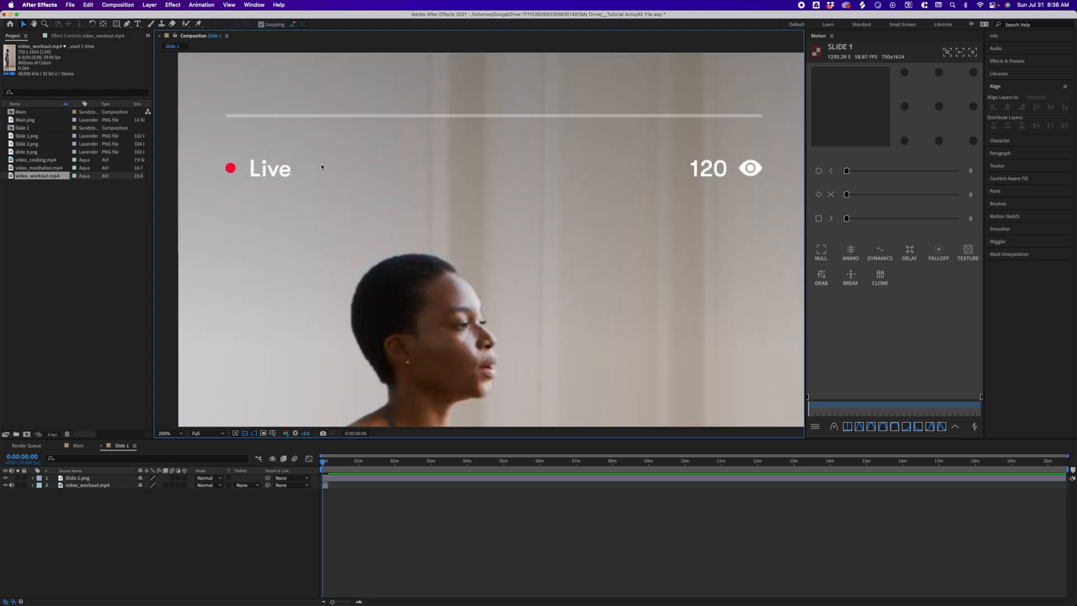
pyautogui.click(127, 24)
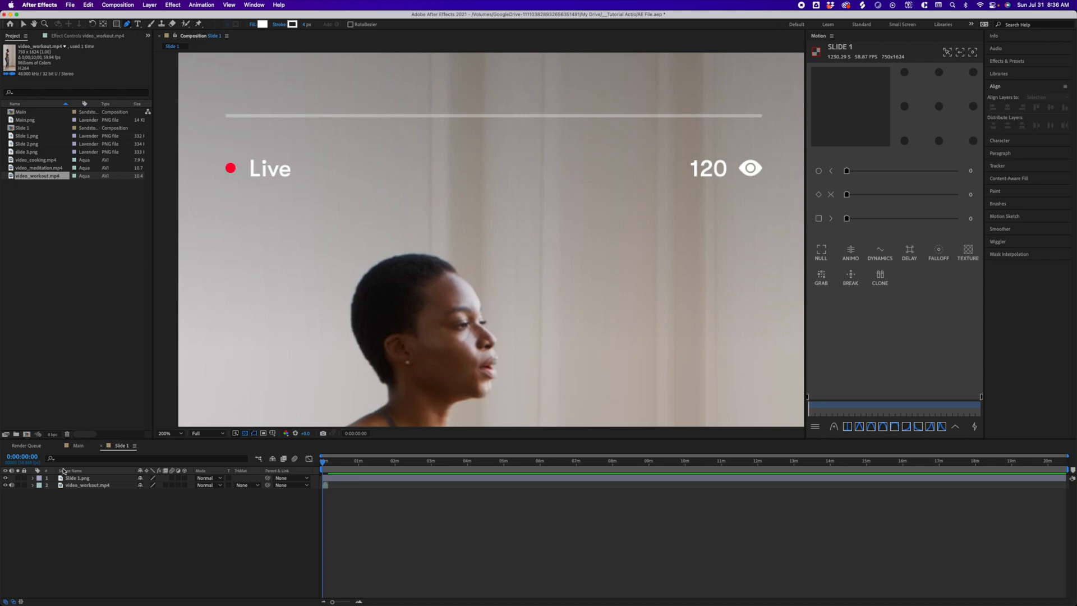
pyautogui.click(226, 116)
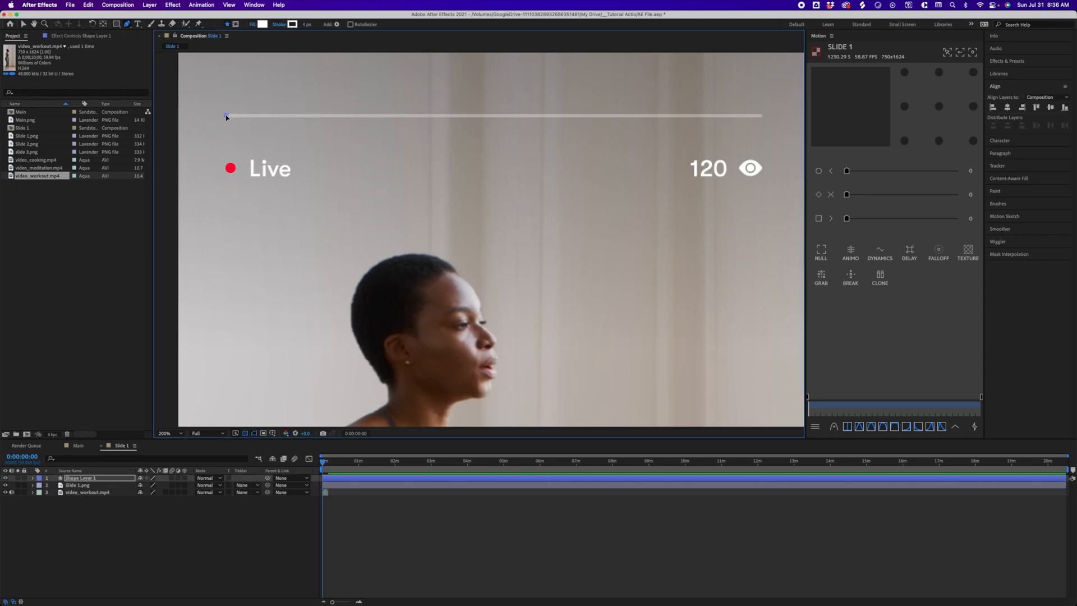
pyautogui.click(761, 116)
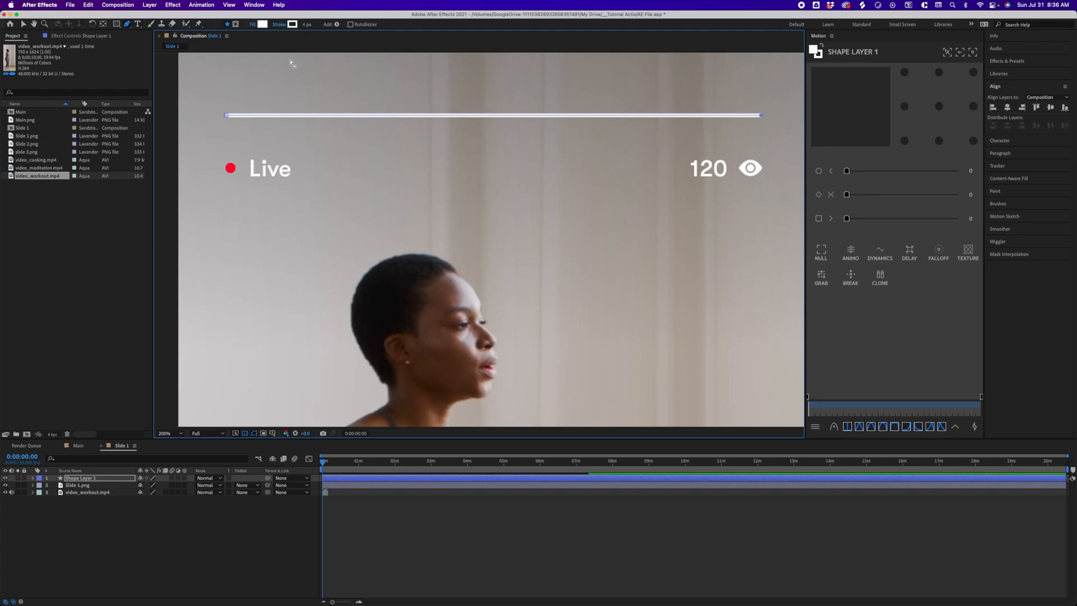
# Switch to Figma, inspect the dimensions of the progress bar's base line in Slide 1, and return to After Effects.
pyautogui.press('super+Tab')
pyautogui.press('super+Tab')
pyautogui.press('super+Tab')
pyautogui.scroll(10, 498, 209)
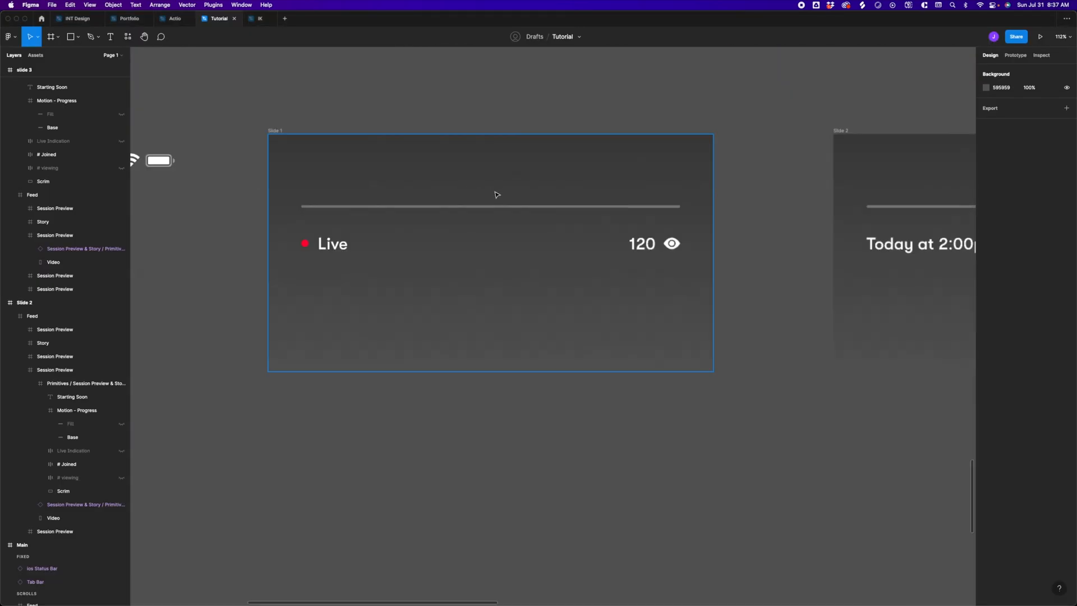
pyautogui.keyDown('super'); pyautogui.click(487, 193); pyautogui.keyUp('super')
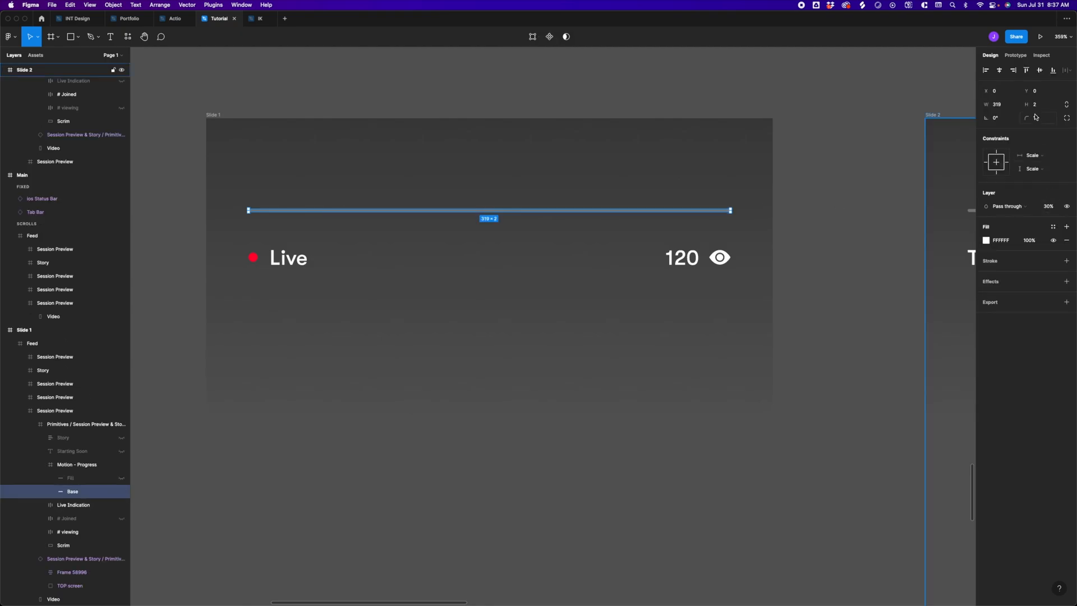
pyautogui.press('super+Tab')
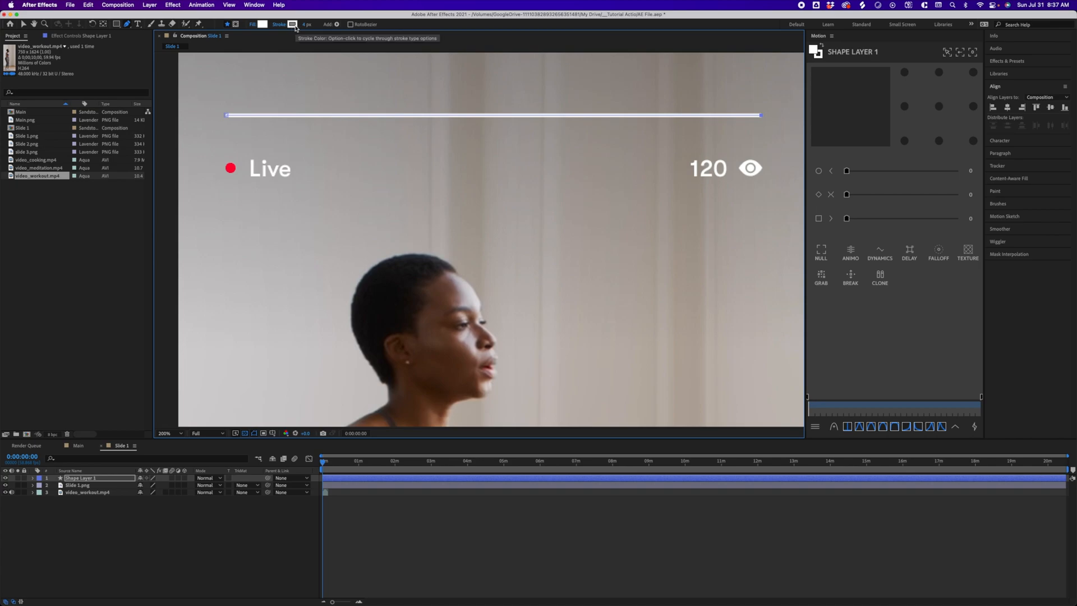
# Rename the new shape layer in the Slide 1 composition as progress.
pyautogui.click(101, 480)
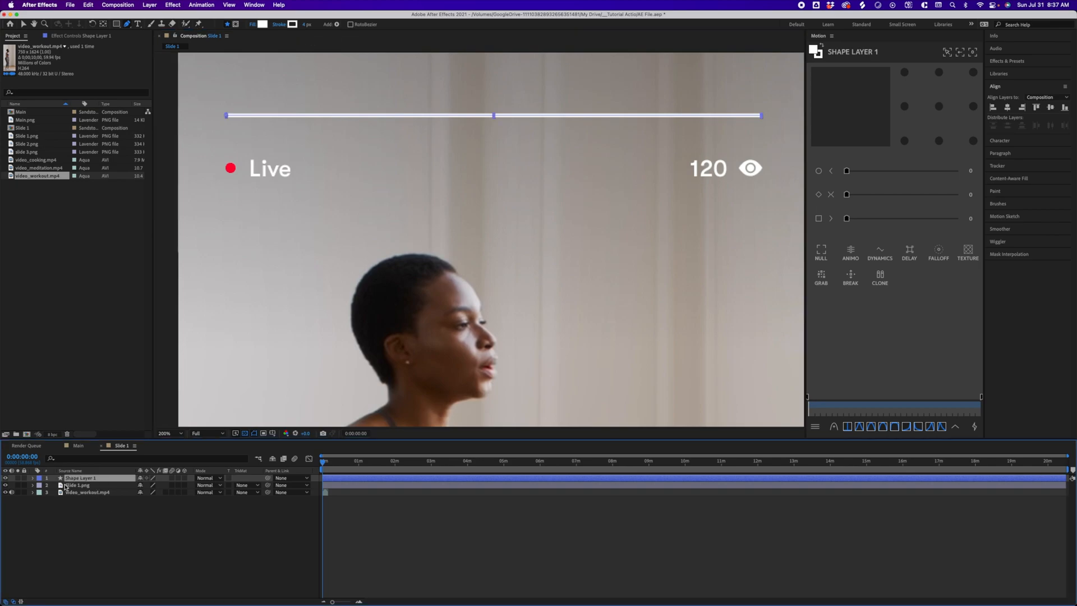
pyautogui.press('Return')
pyautogui.write('progress')
pyautogui.press('Return')
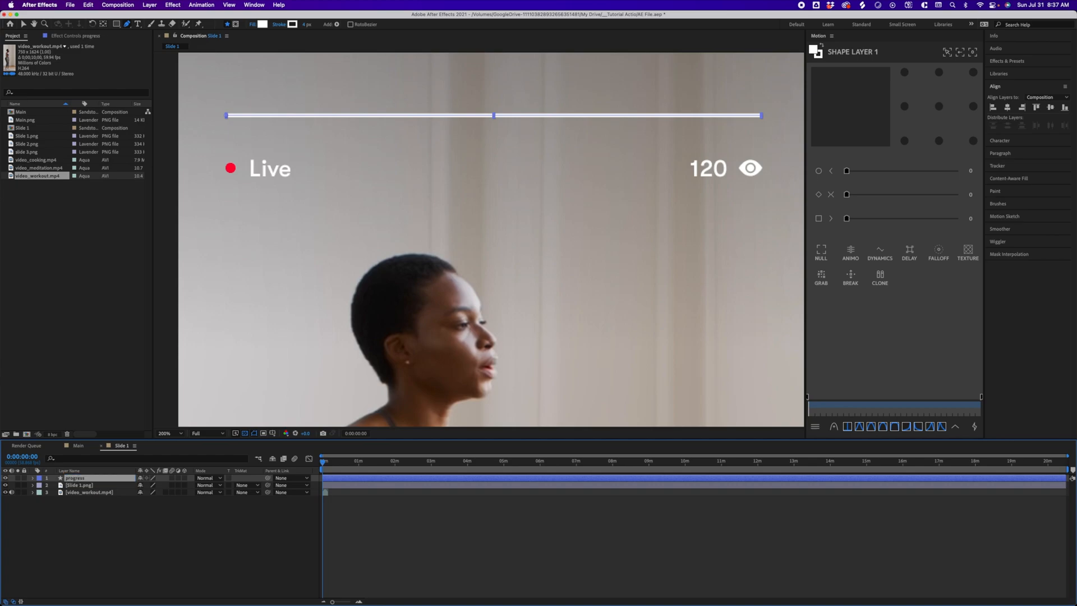
# Set the line cap of the progress layer's stroke to Round Cap.
pyautogui.click(33, 477)
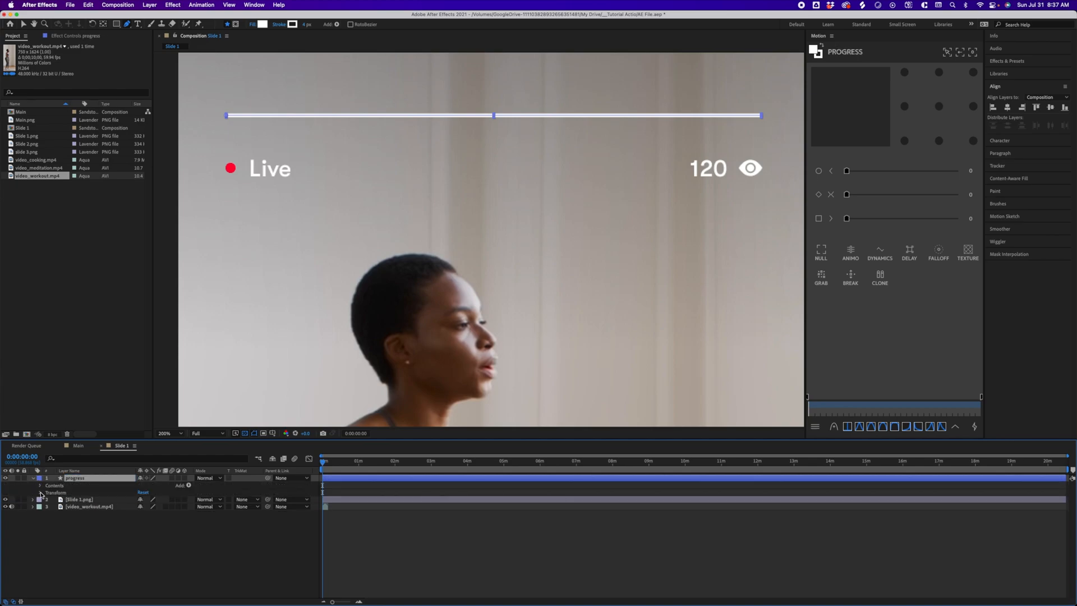
pyautogui.click(41, 486)
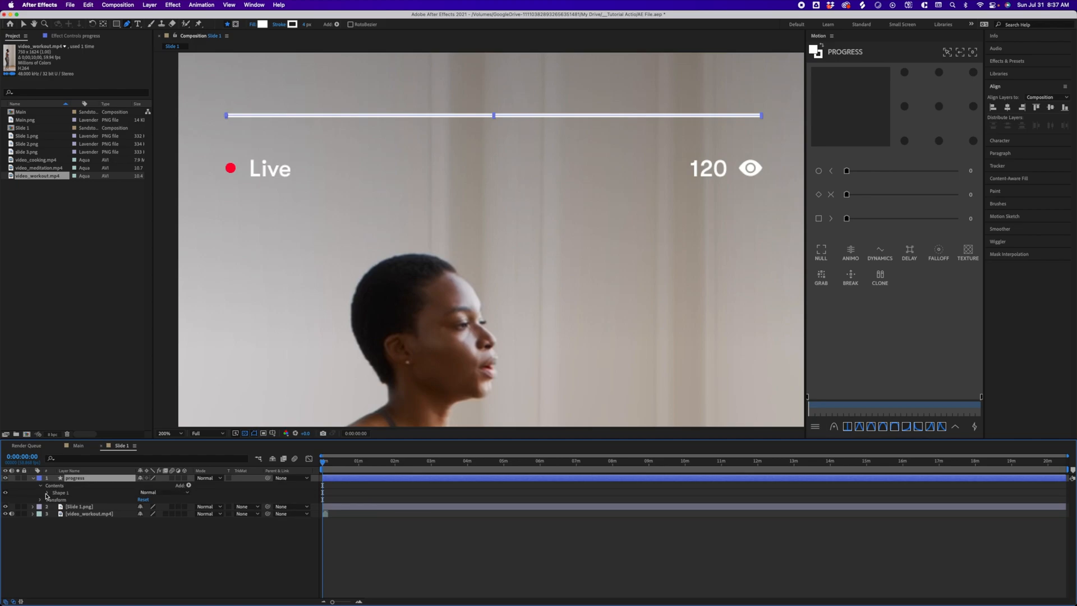
pyautogui.click(46, 493)
pyautogui.click(55, 499)
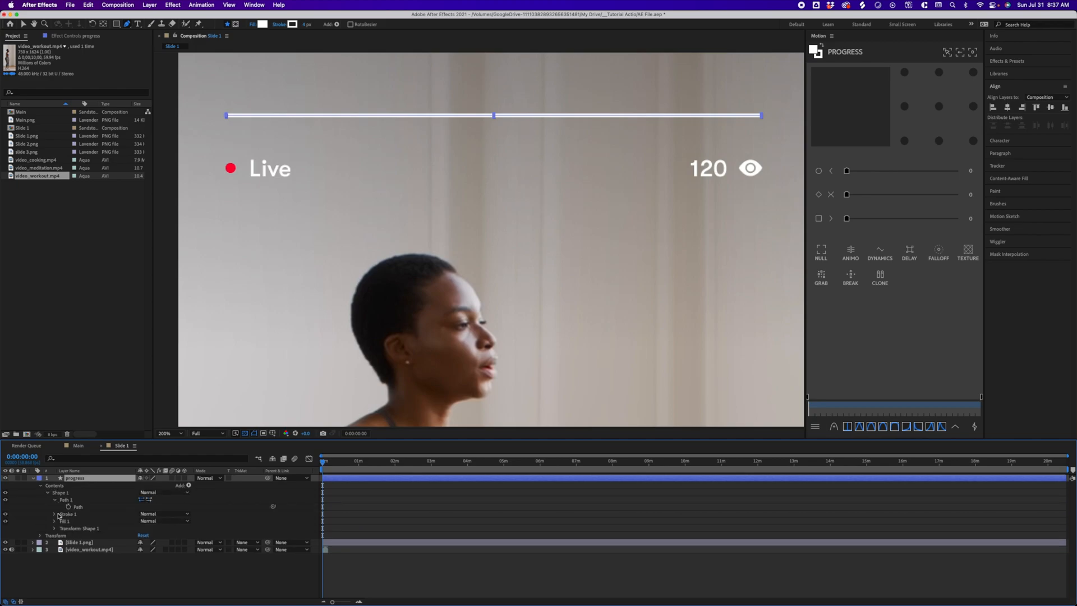
pyautogui.click(54, 514)
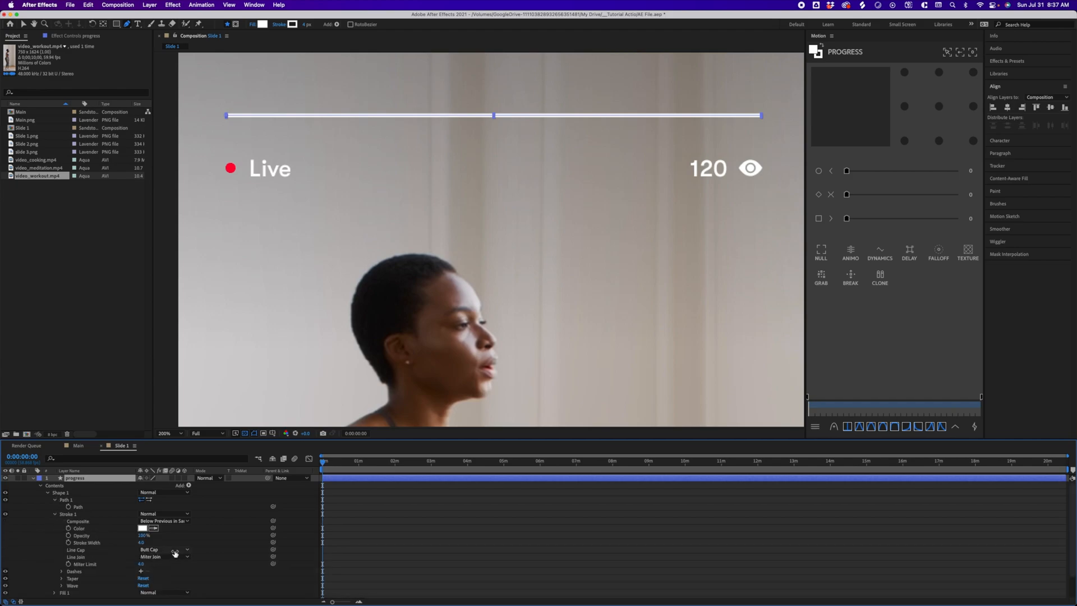
pyautogui.click(174, 552)
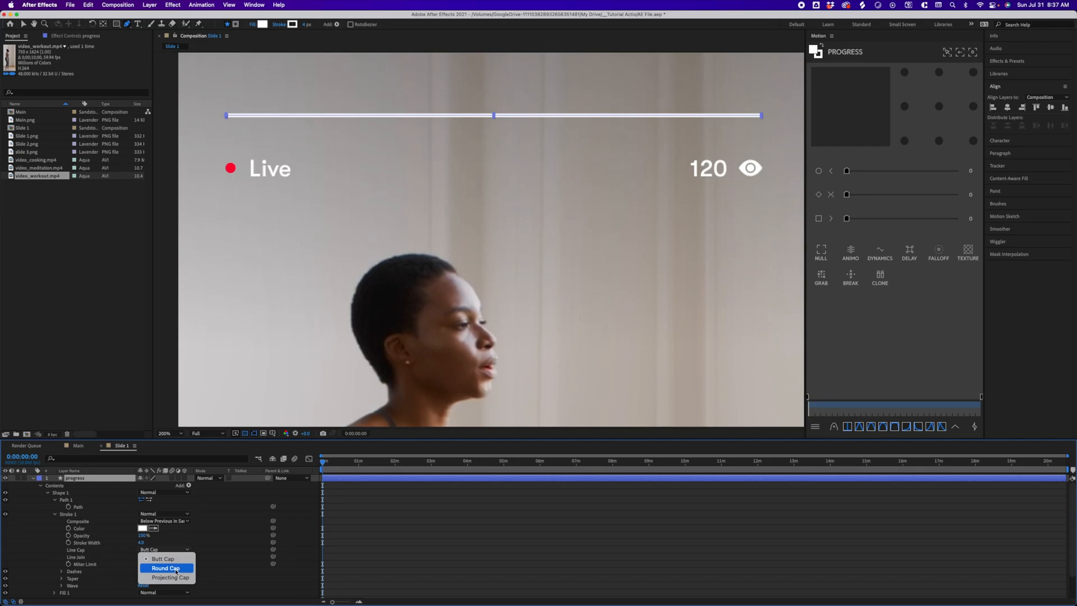
pyautogui.click(175, 569)
# Switch to Figma, examine the end shape of the progress bar's base line in Slide 1, and return to After Effects.
pyautogui.press('super+Tab')
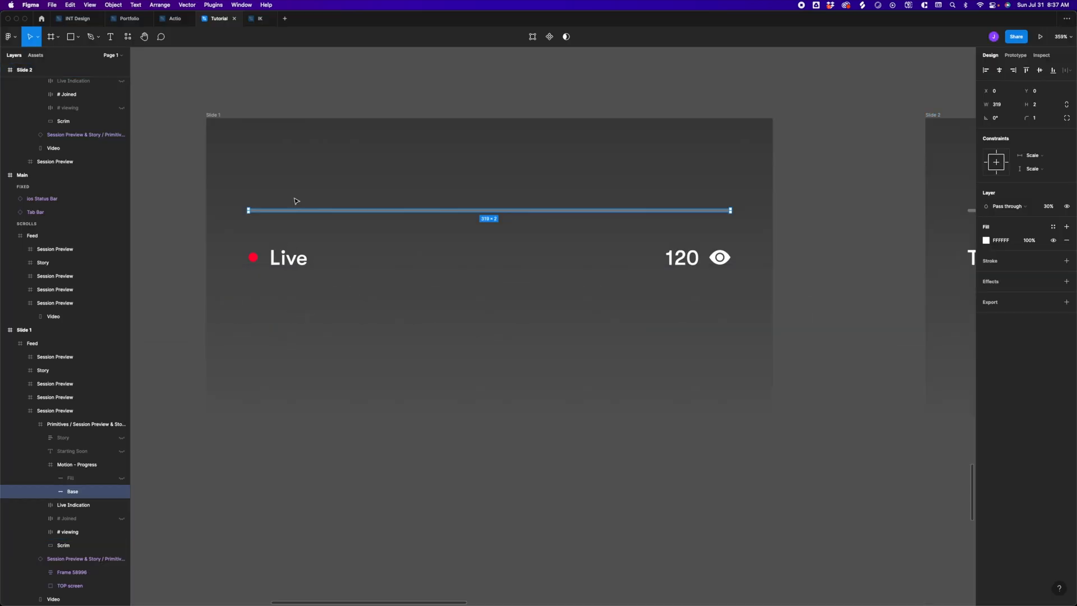
pyautogui.scroll(2, 281, 200)
pyautogui.scroll(5, 213, 182)
pyautogui.click(204, 199)
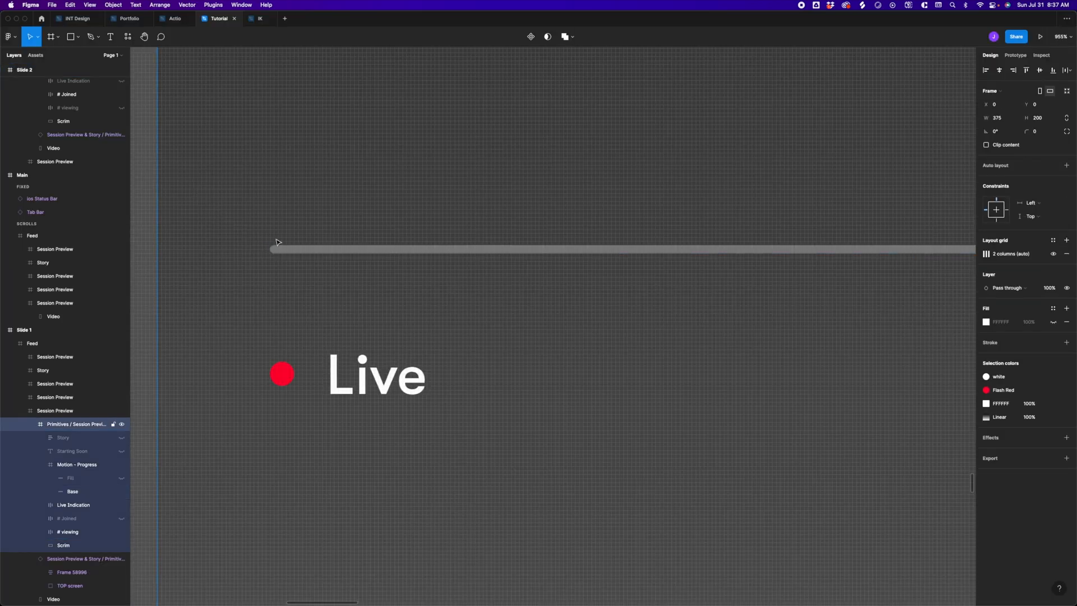
pyautogui.scroll(2, 274, 241)
pyautogui.scroll(-2, 317, 217)
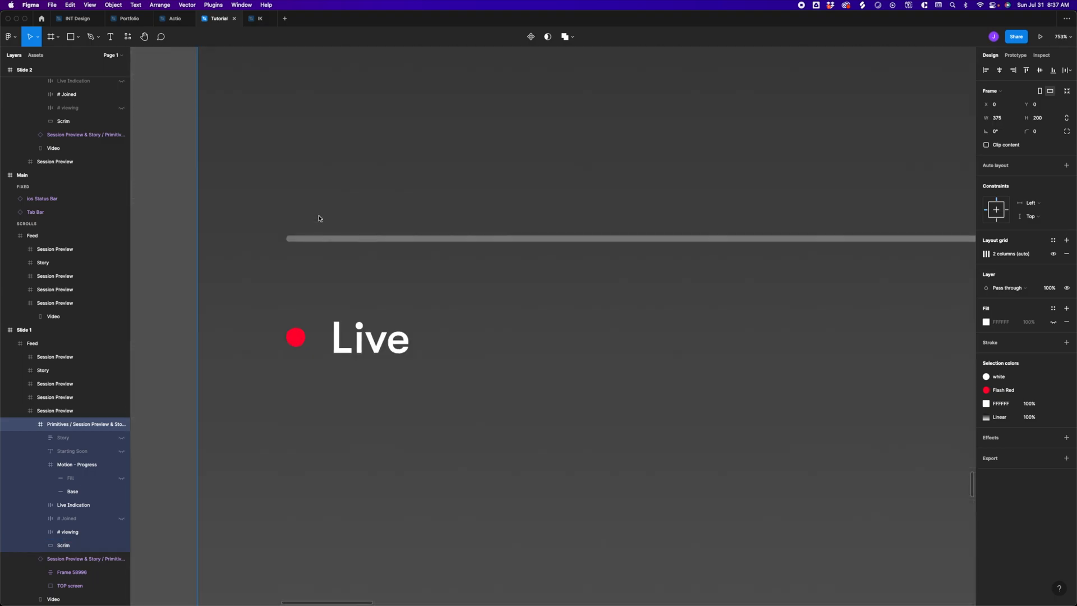
pyautogui.press('super+Tab')
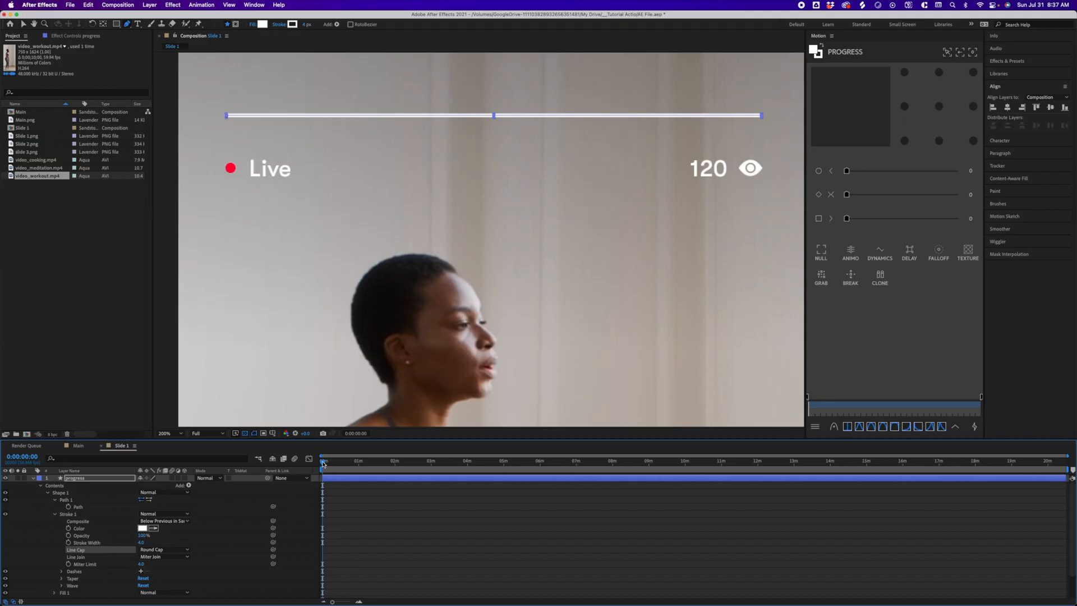
# Add Trim Paths to the contents of the progress layer and set its End to 0%.
pyautogui.click(39, 485)
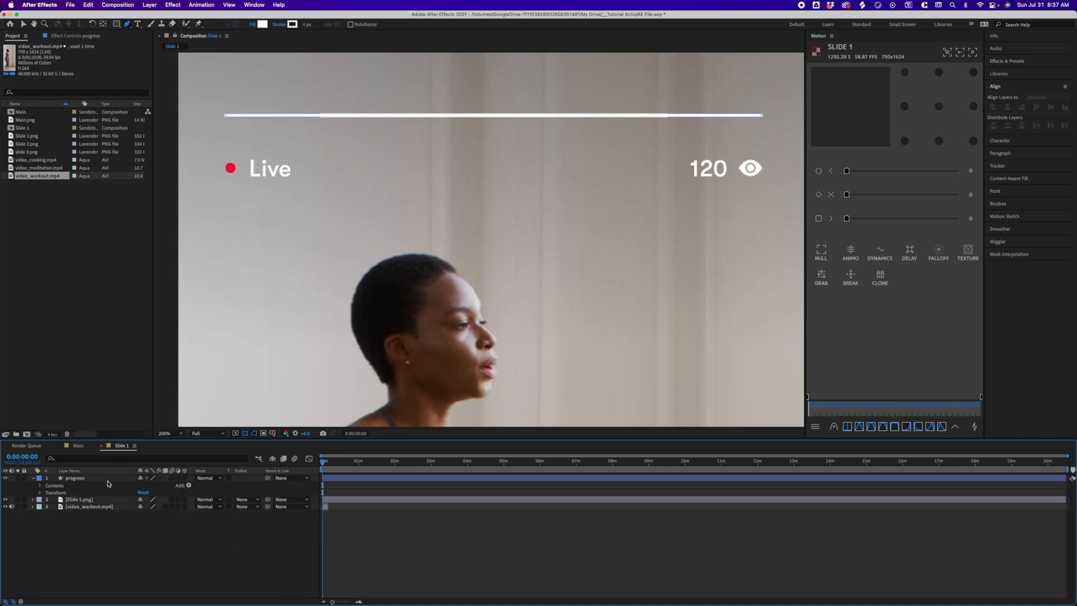
pyautogui.click(189, 486)
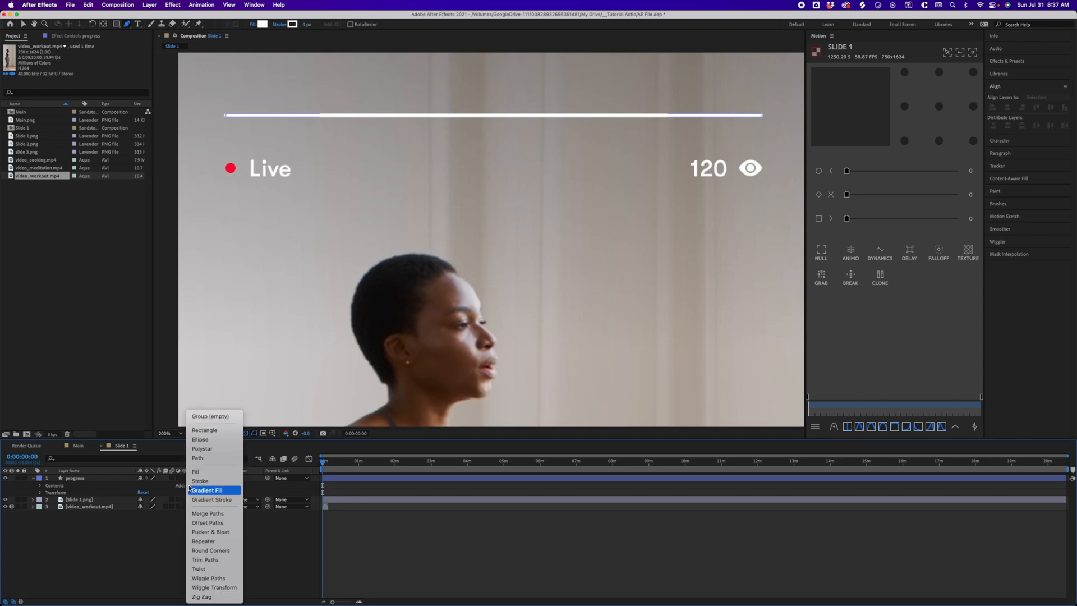
pyautogui.click(219, 558)
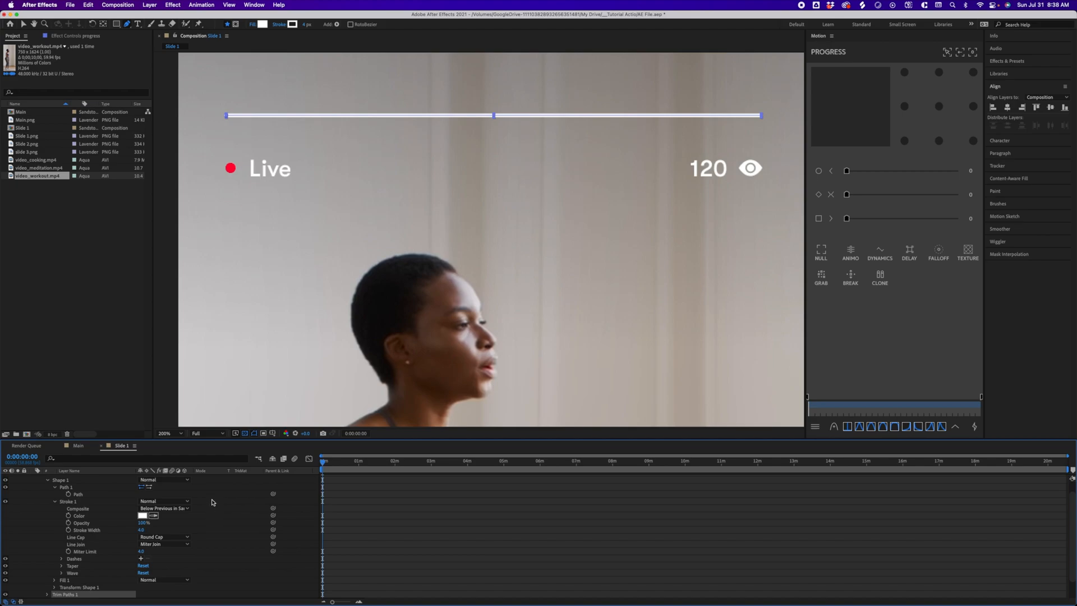
pyautogui.click(47, 480)
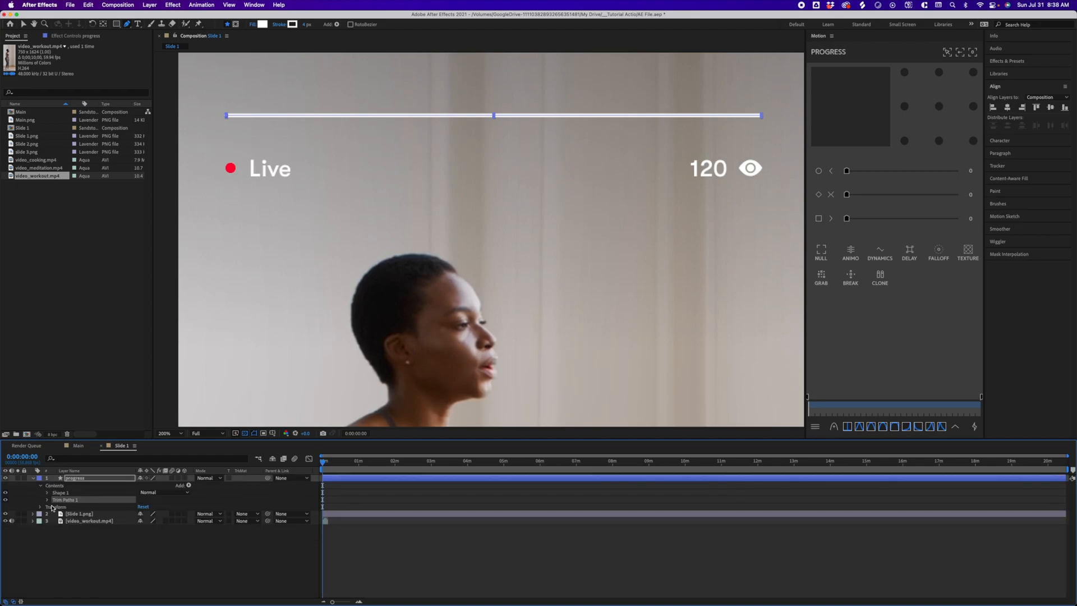
pyautogui.click(47, 500)
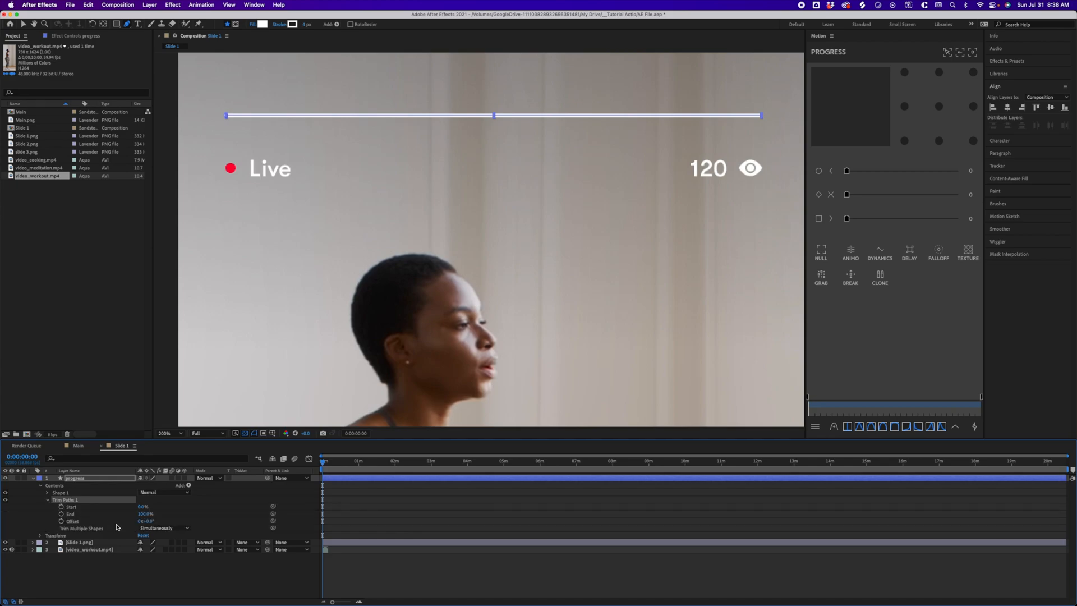
pyautogui.moveTo(146, 516); pyautogui.dragTo(119, 524)
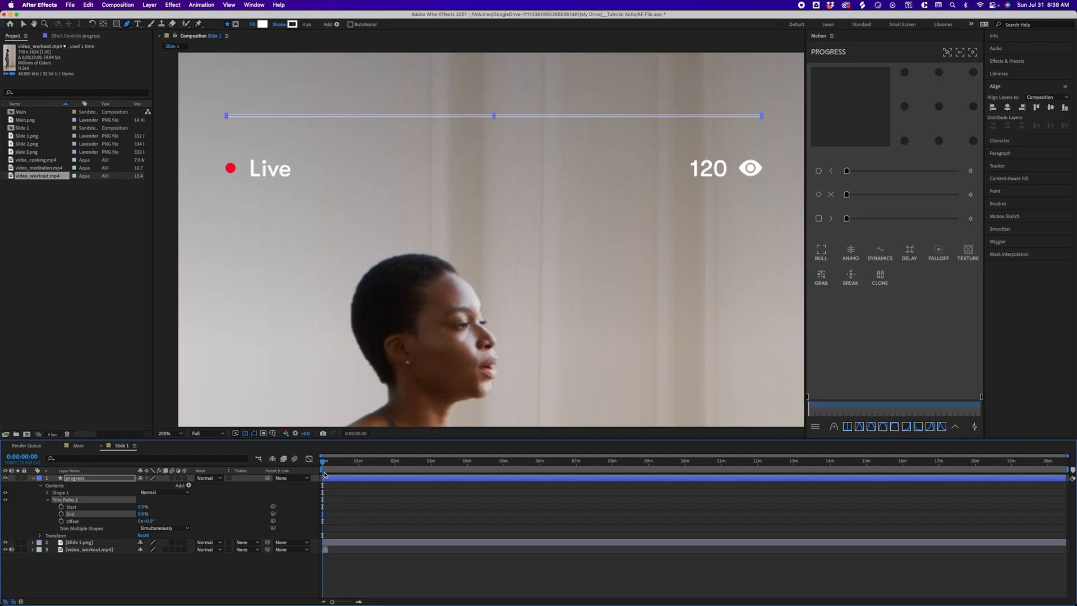
# End the work area where the video_workout.mp4 clip ends, at 0:00:09:58, and trim the Slide 1 composition to it.
pyautogui.press('=')
pyautogui.press('=')
pyautogui.press('=')
pyautogui.press('=')
pyautogui.press('=')
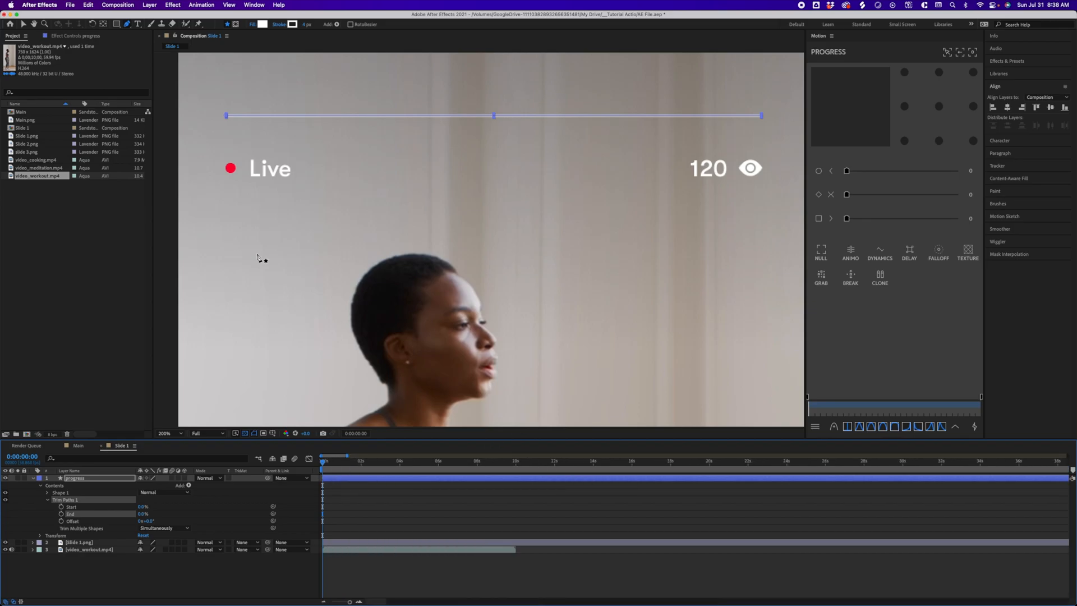
pyautogui.press(',')
pyautogui.moveTo(343, 463); pyautogui.dragTo(515, 471)
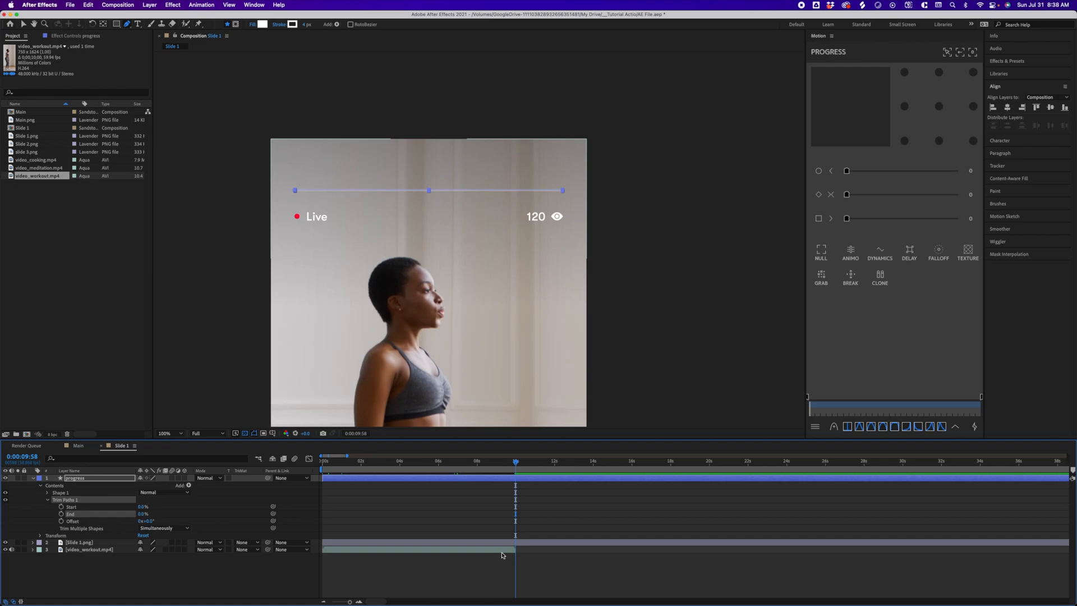
pyautogui.press('n')
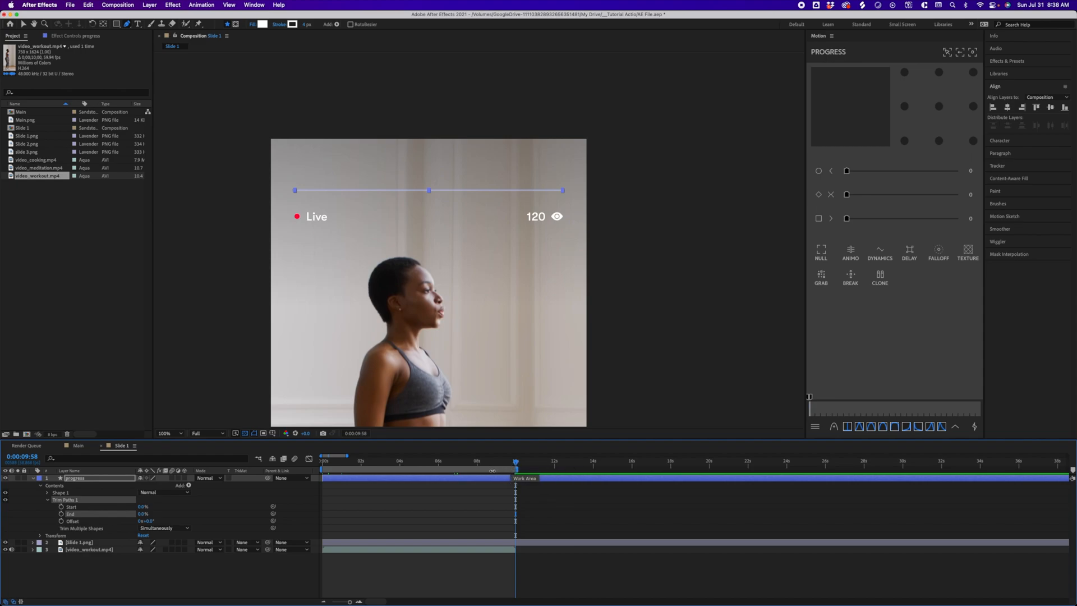
pyautogui.rightClick(492, 470)
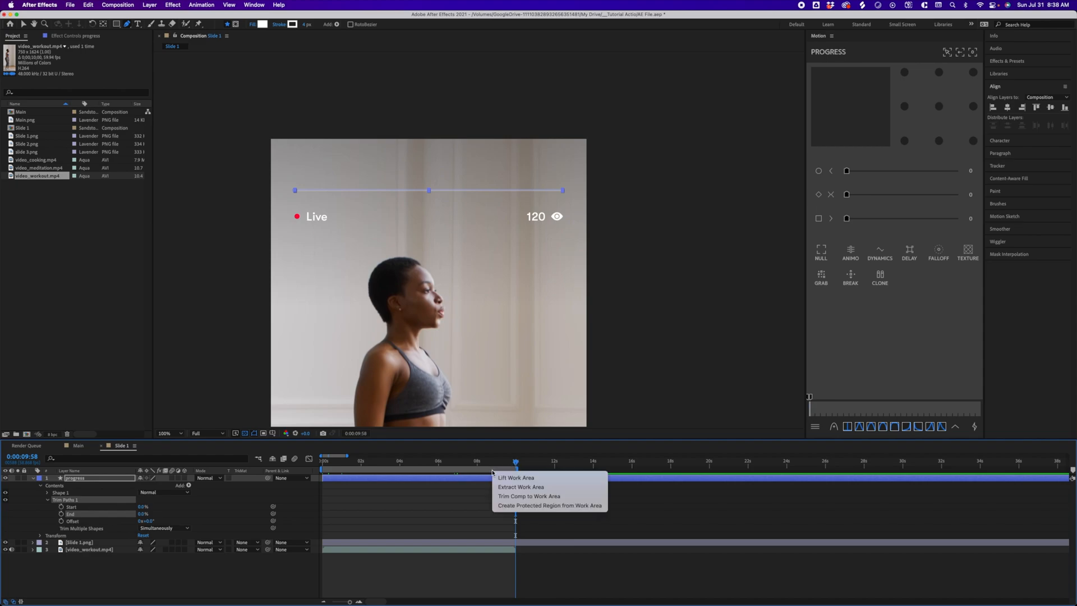
pyautogui.click(529, 497)
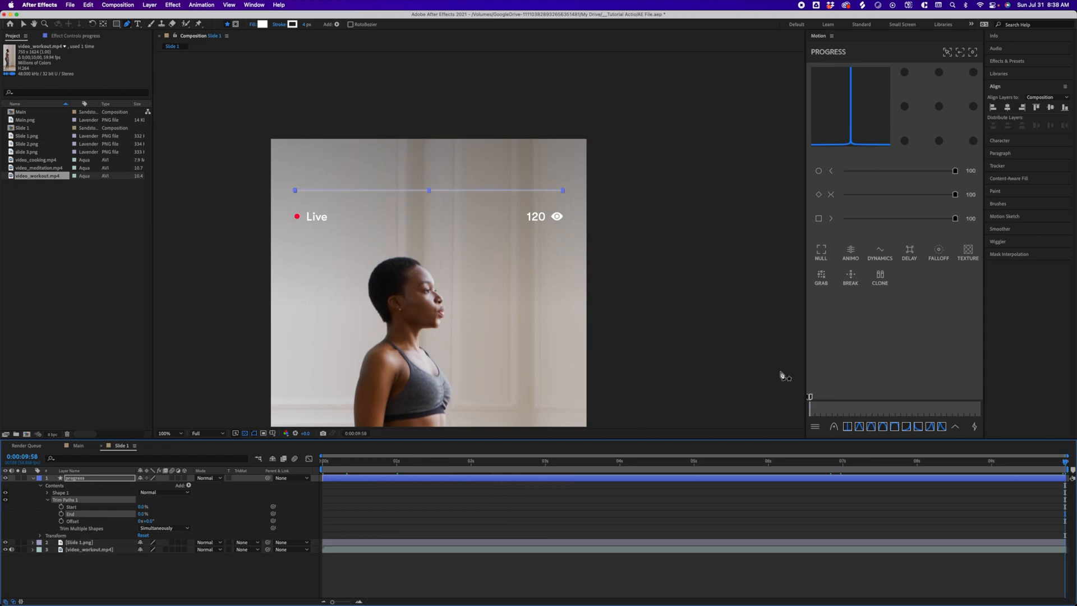
# Test the progress layer's Trim Paths End value against the whole screen and return it to 0%.
pyautogui.press(',')
pyautogui.moveTo(322, 272); pyautogui.dragTo(320, 169)
pyautogui.click(114, 507)
pyautogui.click(115, 513)
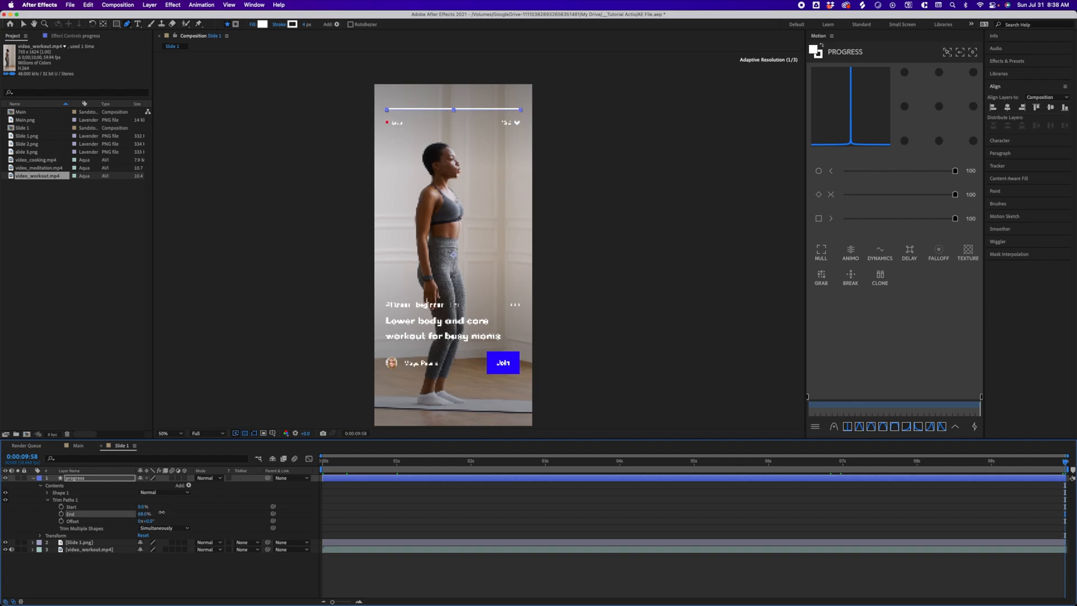
pyautogui.click(242, 320)
pyautogui.click(93, 522)
# Keyframe the progress layer's Trim Paths End from 0% at 0:00:01:00 to the bar's full length at 0:00:05:58.
pyautogui.moveTo(324, 464); pyautogui.dragTo(396, 465)
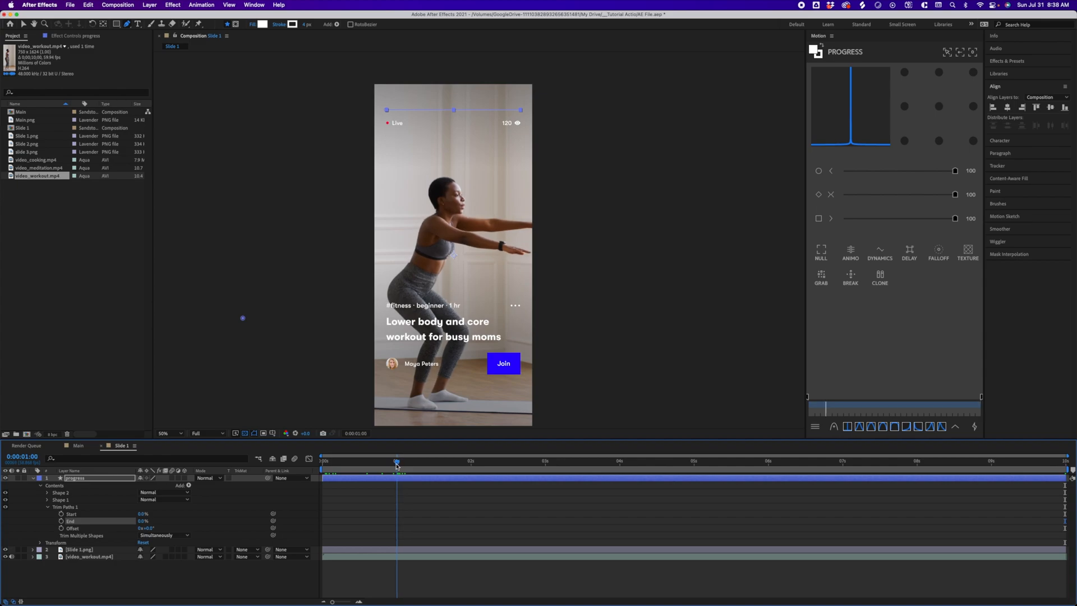
pyautogui.click(61, 520)
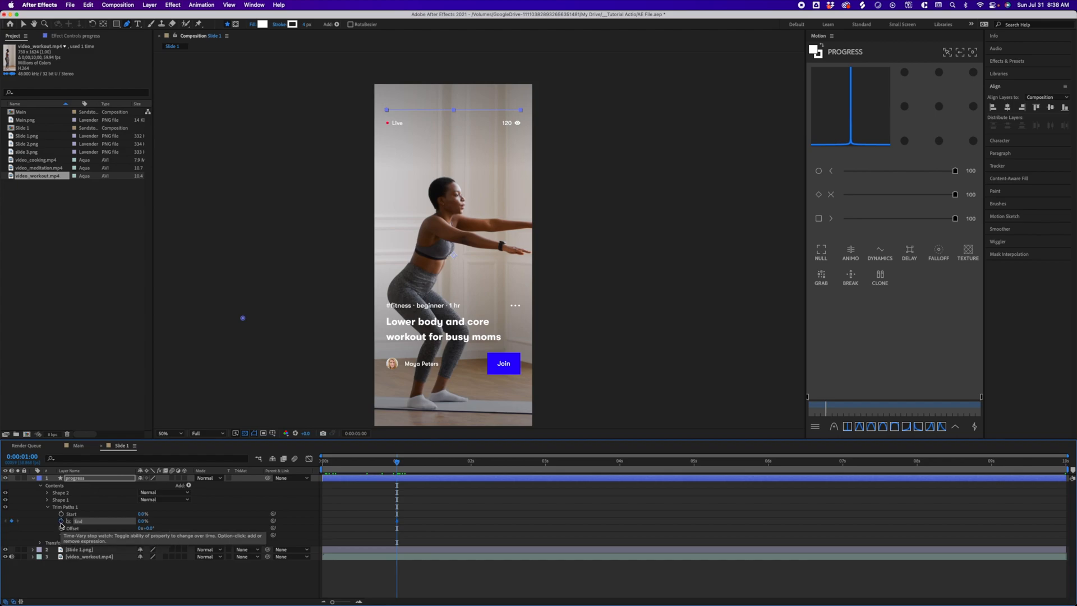
pyautogui.moveTo(397, 463); pyautogui.dragTo(768, 478)
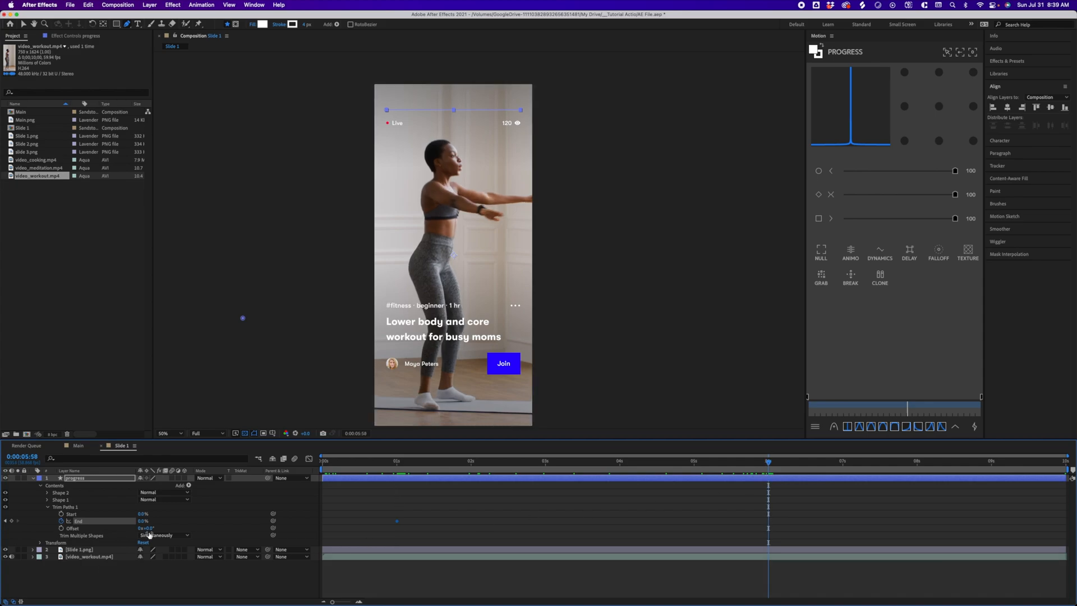
pyautogui.moveTo(147, 522); pyautogui.dragTo(308, 530)
# Play back the Slide 1 composition from 0:00:01:00 to check the progress bar animation, and return to that time.
pyautogui.moveTo(767, 462); pyautogui.dragTo(397, 482)
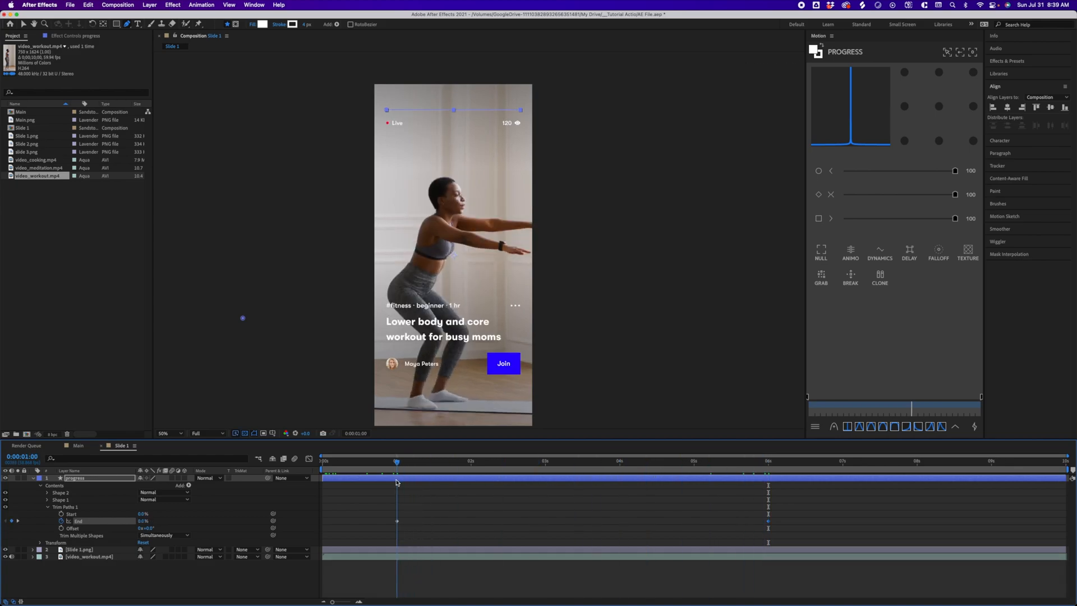
pyautogui.click(427, 528)
pyautogui.press('space')
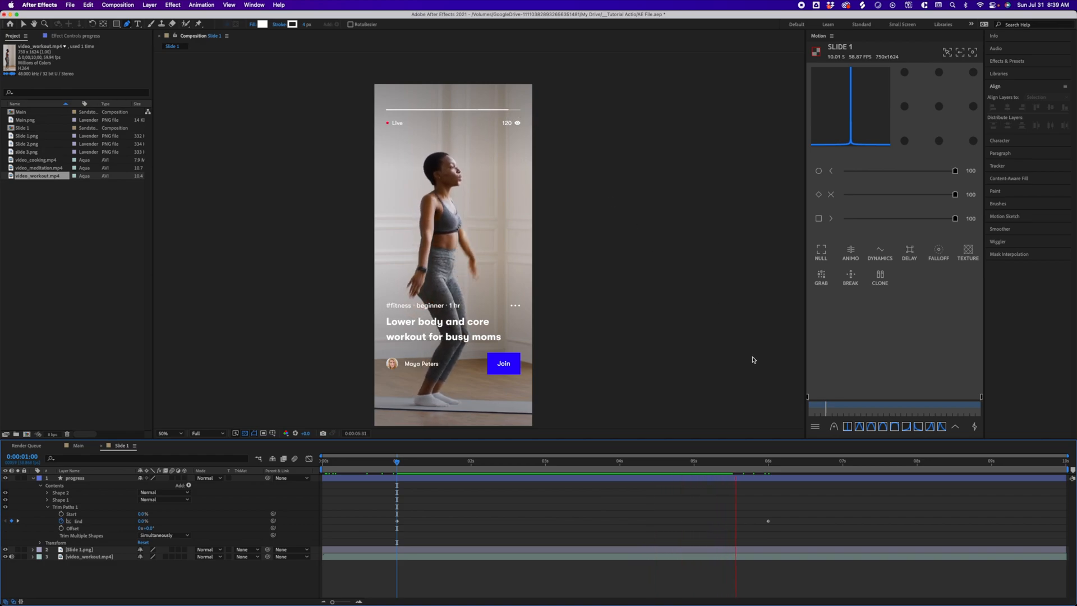
pyautogui.press('space')
pyautogui.moveTo(759, 462); pyautogui.dragTo(397, 493)
# Duplicate the Slide 1 composition in the project and open the copy.
pyautogui.click(73, 293)
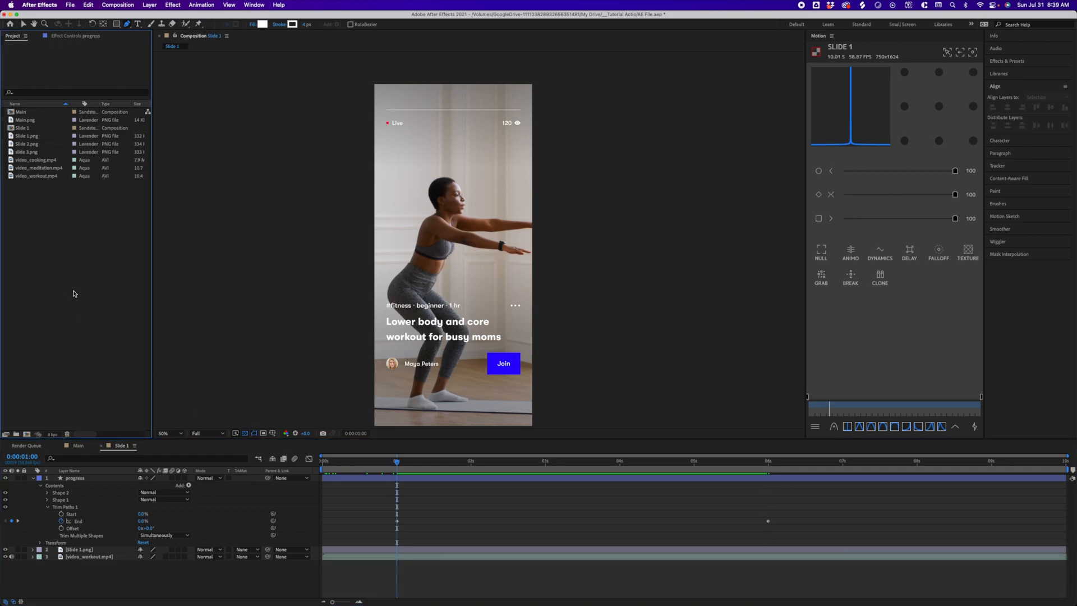
pyautogui.click(40, 128)
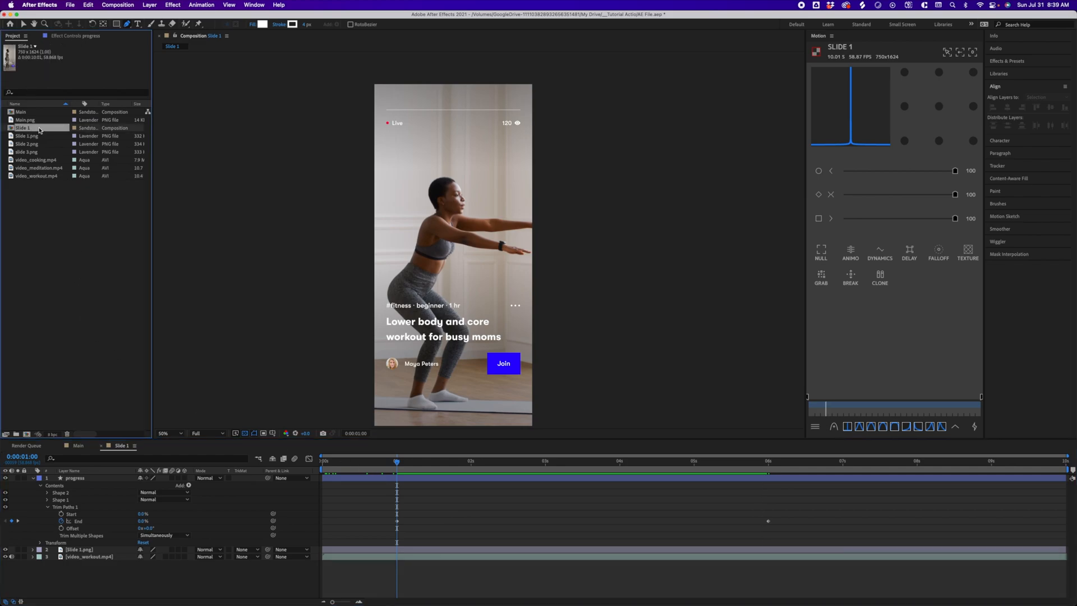
pyautogui.press('super+d')
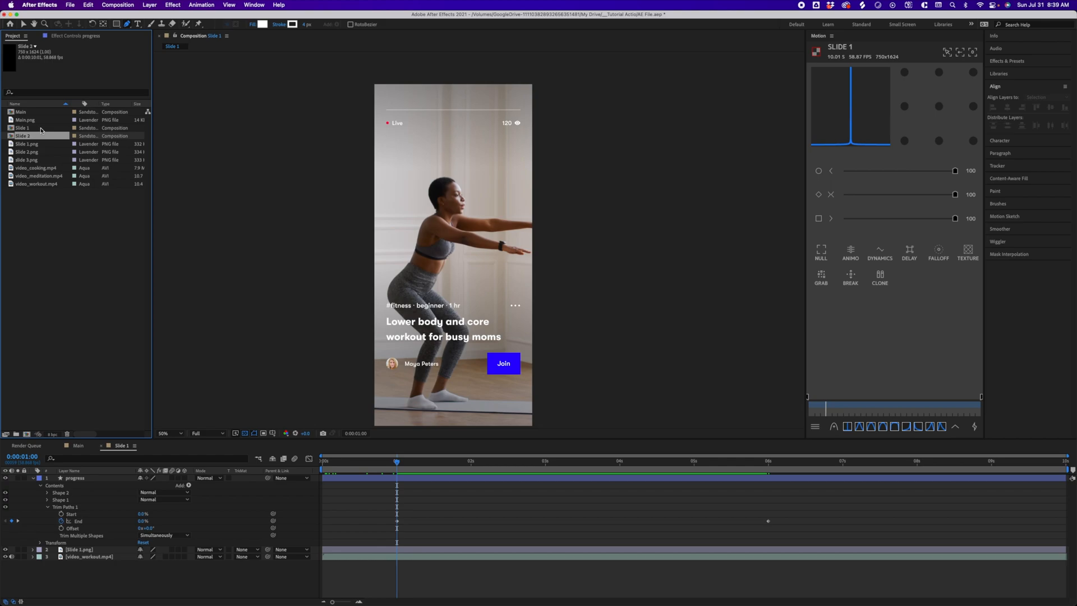
pyautogui.doubleClick(39, 136)
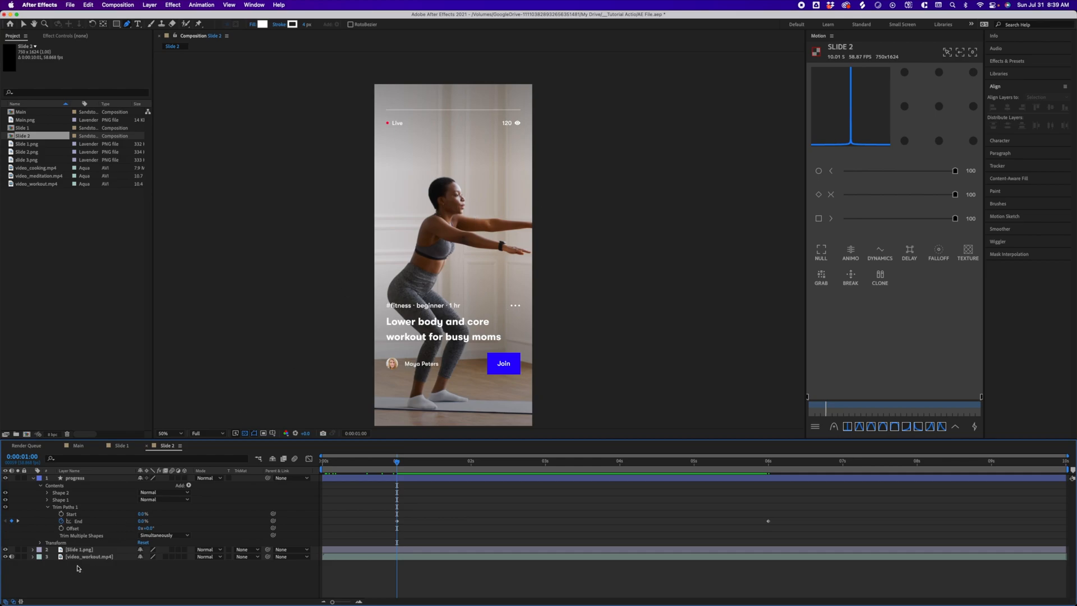
# Select the video_workout.mp4 layer in the Slide 2 composition, check the Slide 2 overlay's topic in Figma, and return to After Effects.
pyautogui.click(108, 557)
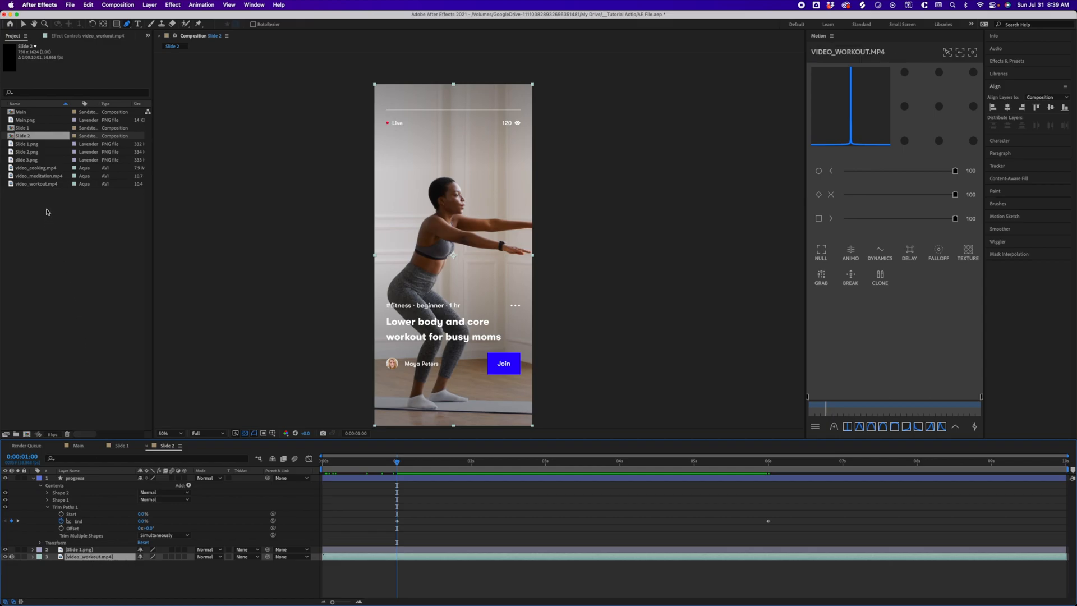
pyautogui.press('super+Tab')
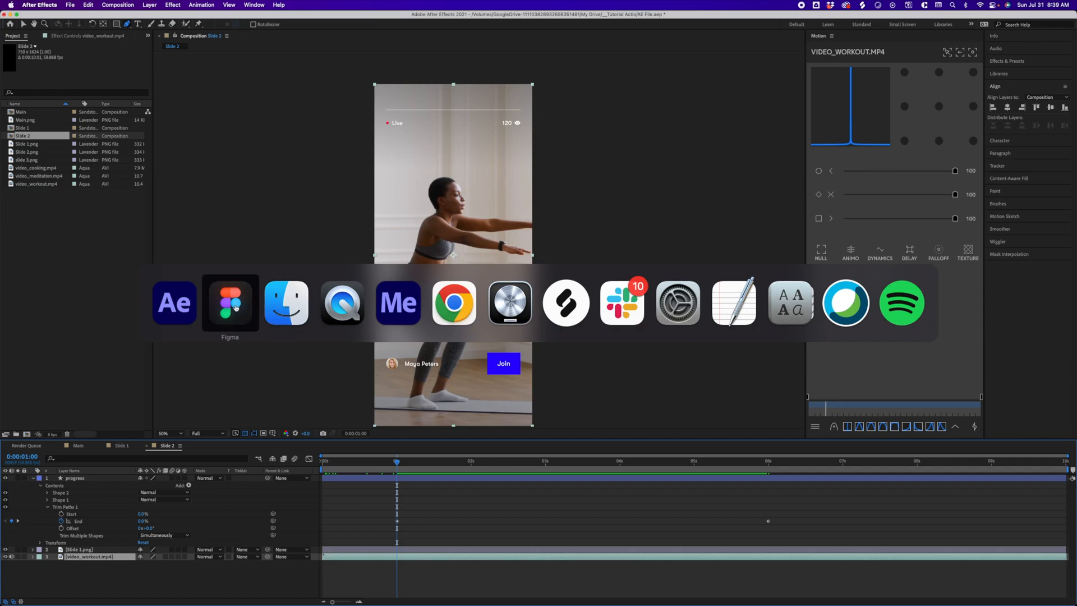
pyautogui.click(246, 306)
pyautogui.scroll(-10, 396, 289)
pyautogui.scroll(2, 595, 448)
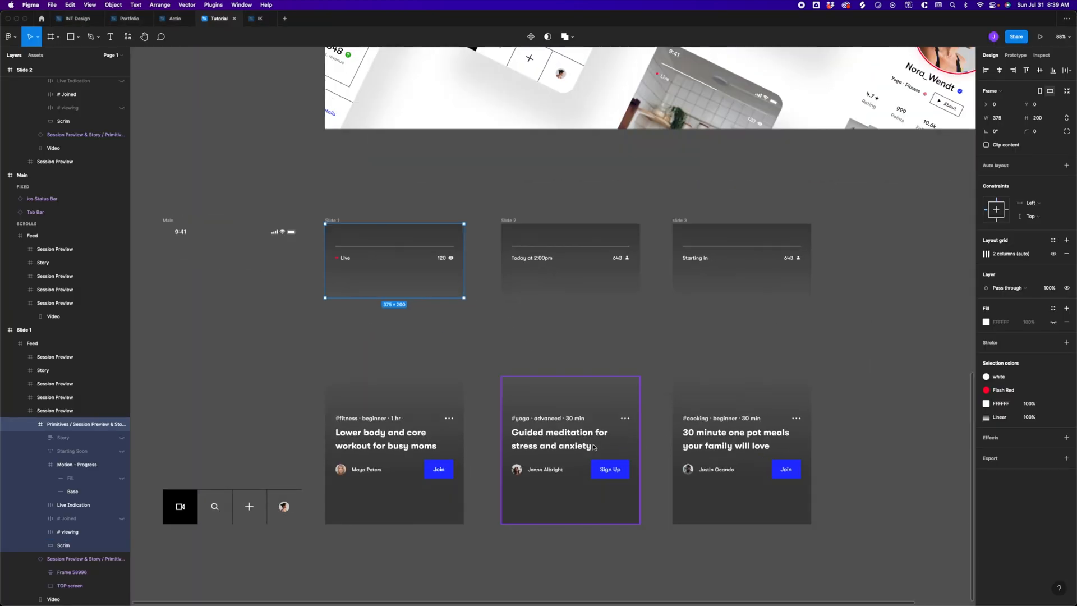
pyautogui.scroll(1, 595, 449)
pyautogui.press('super+Tab')
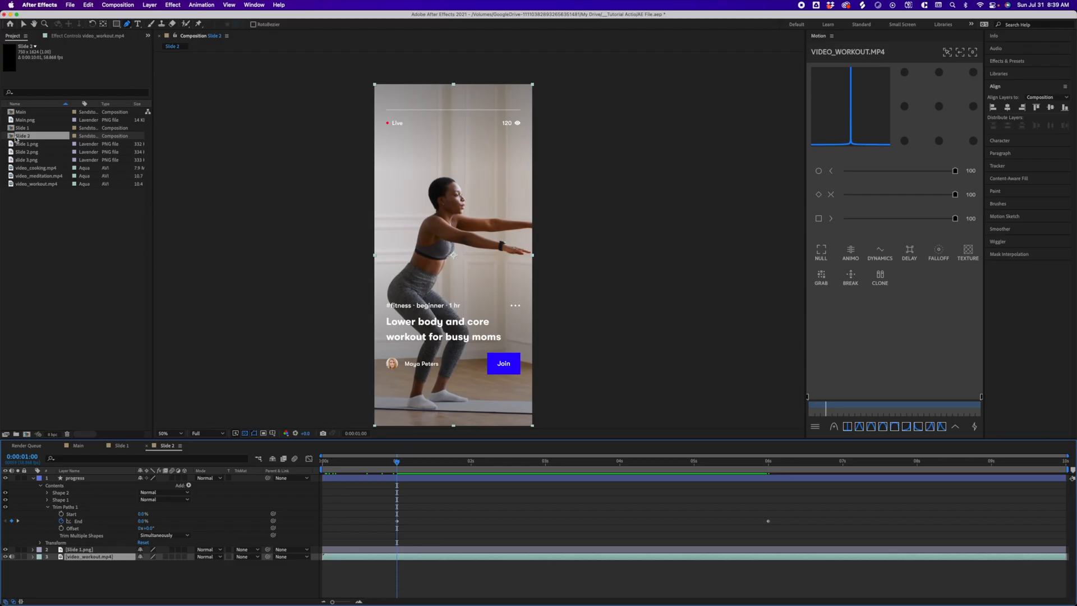
# In the Slide 2 composition, replace the workout video with video_meditation.mp4 and the Slide 1.png layer with Slide 2.png.
pyautogui.click(46, 176)
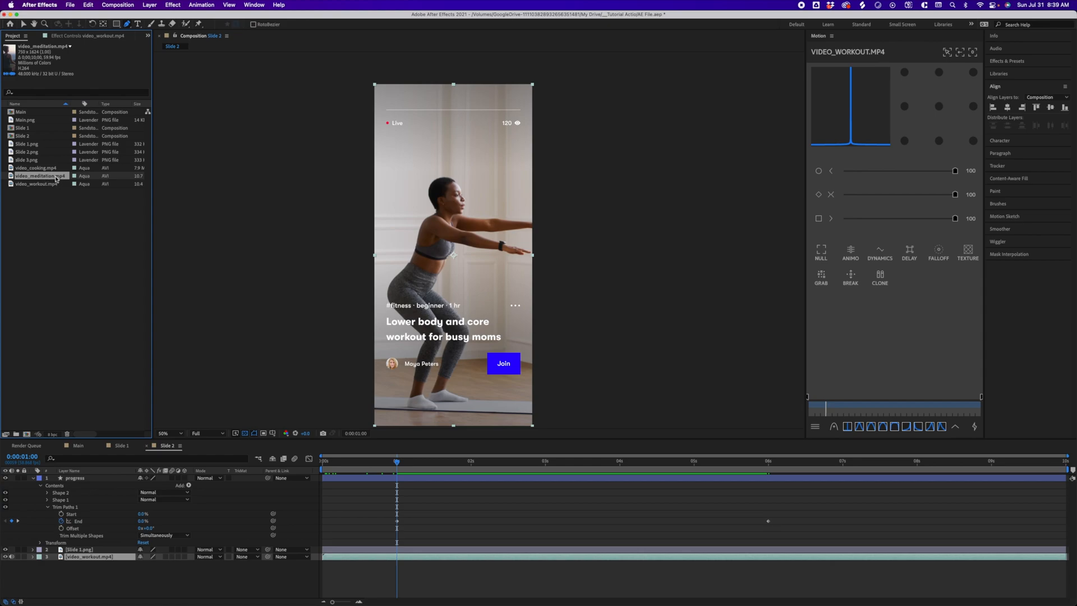
pyautogui.moveTo(56, 179); pyautogui.dragTo(107, 556)
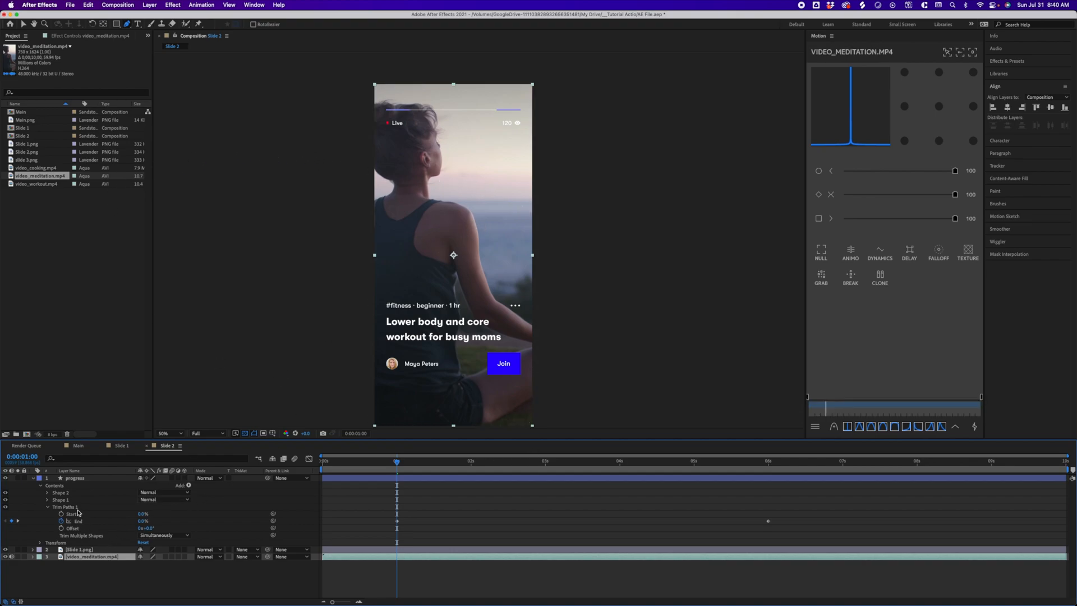
pyautogui.click(92, 550)
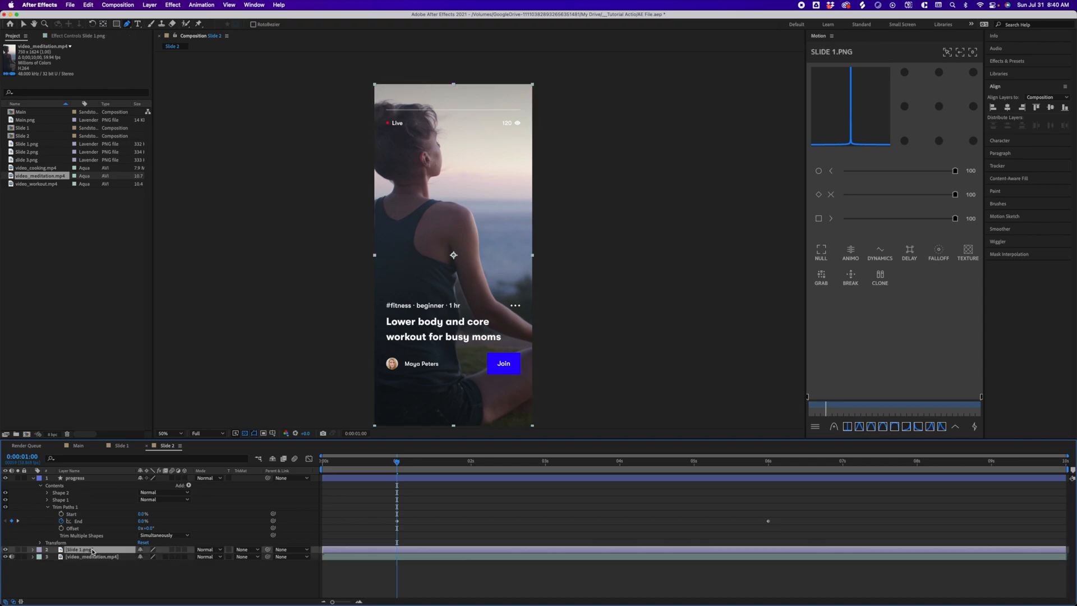
pyautogui.moveTo(36, 155); pyautogui.dragTo(94, 552)
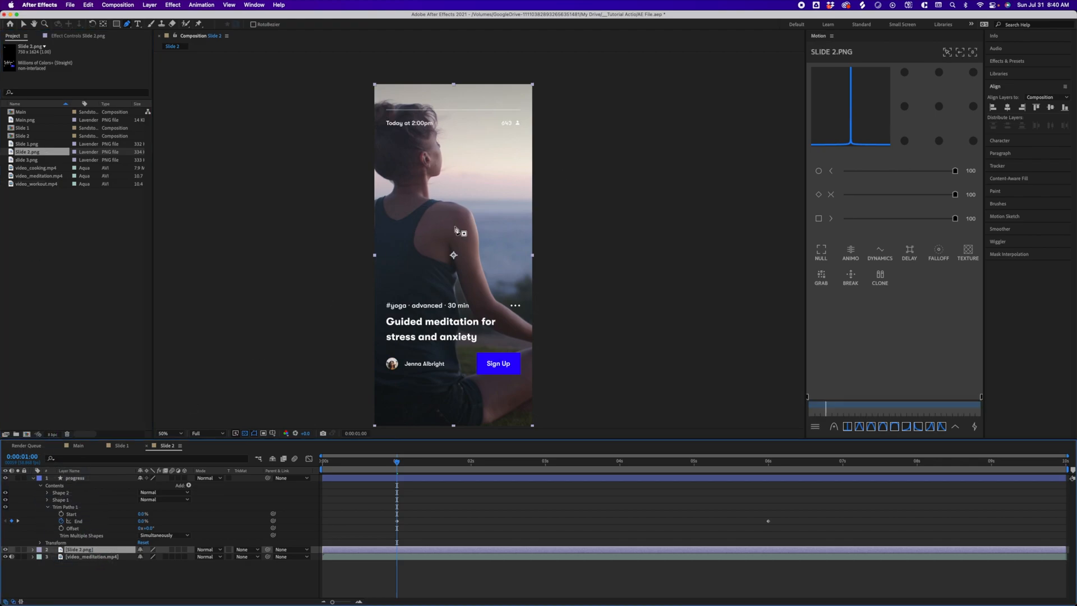
# Play back the Slide 2 composition from near its start to check the progress bar over the meditation video.
pyautogui.press('v')
pyautogui.moveTo(398, 462); pyautogui.dragTo(362, 469)
pyautogui.press('space')
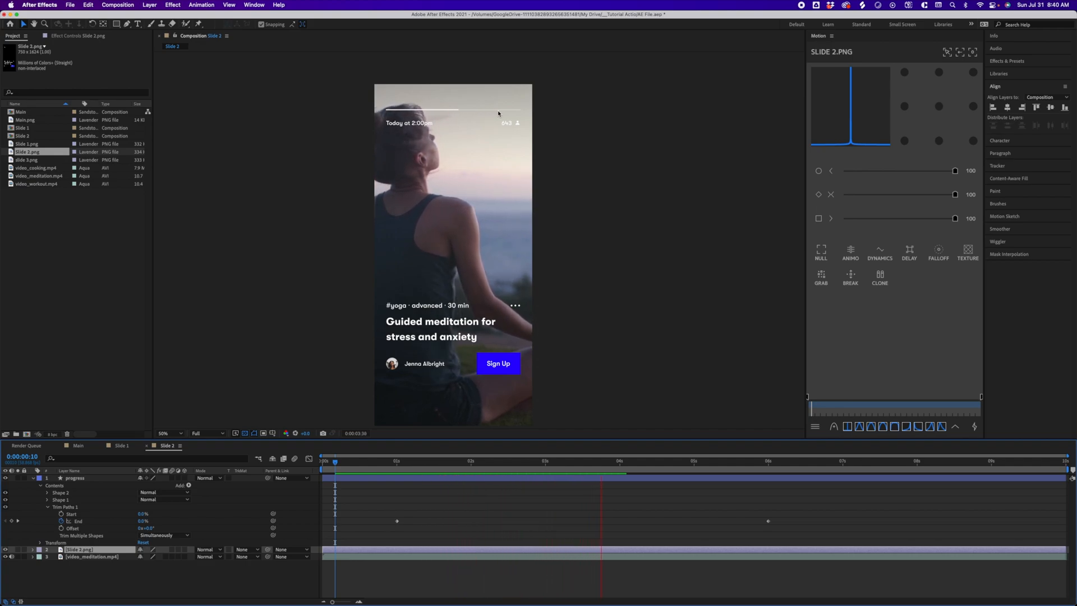
pyautogui.press('space')
# Duplicate the Slide 2 composition in the project and open the copy.
pyautogui.click(23, 136)
pyautogui.click(51, 214)
pyautogui.click(41, 138)
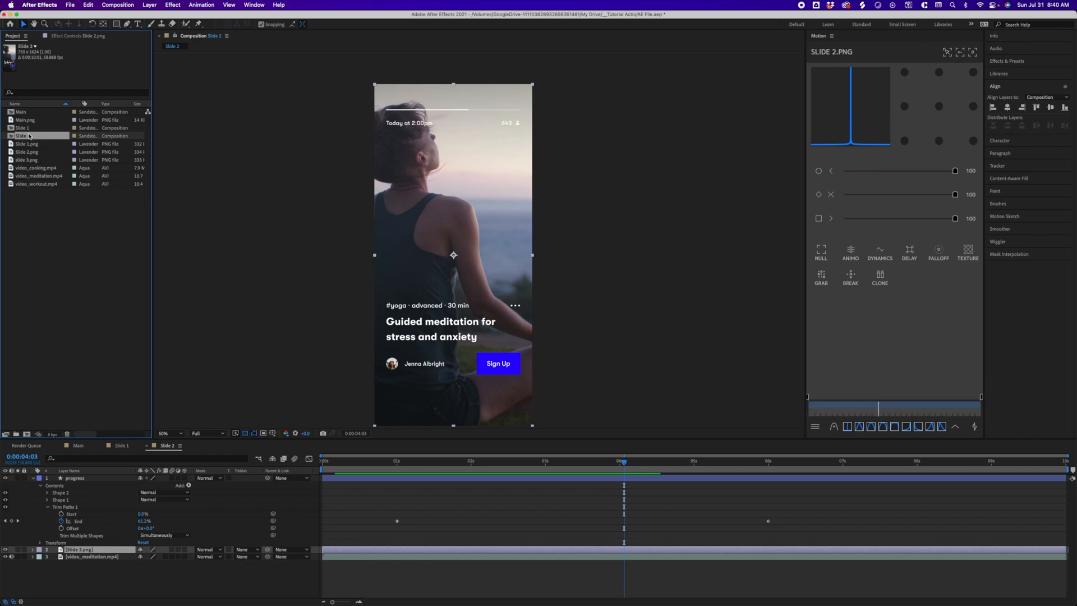
pyautogui.press('super+d')
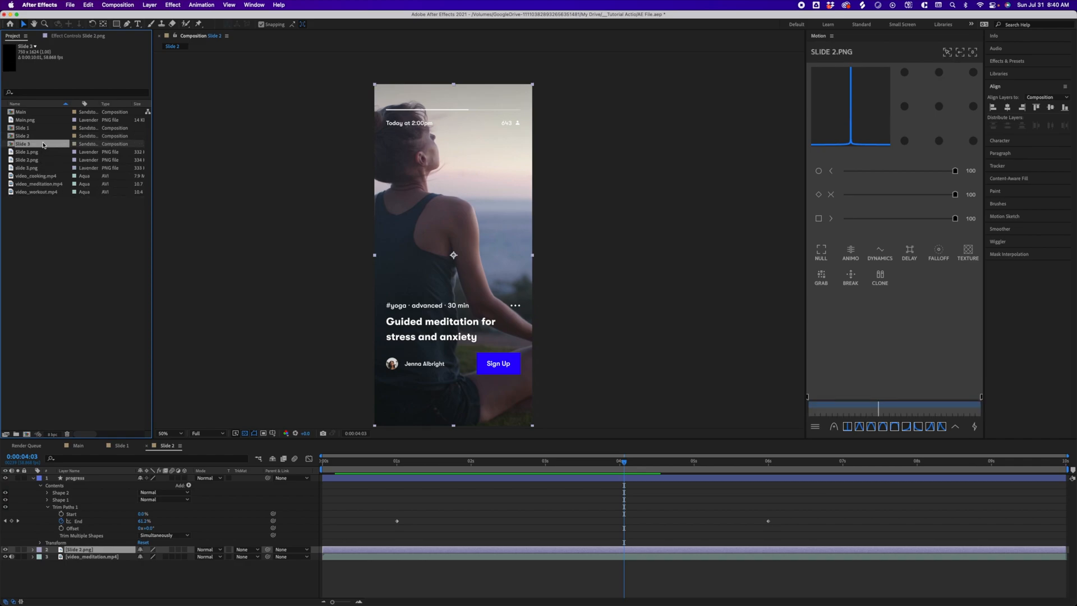
pyautogui.doubleClick(43, 145)
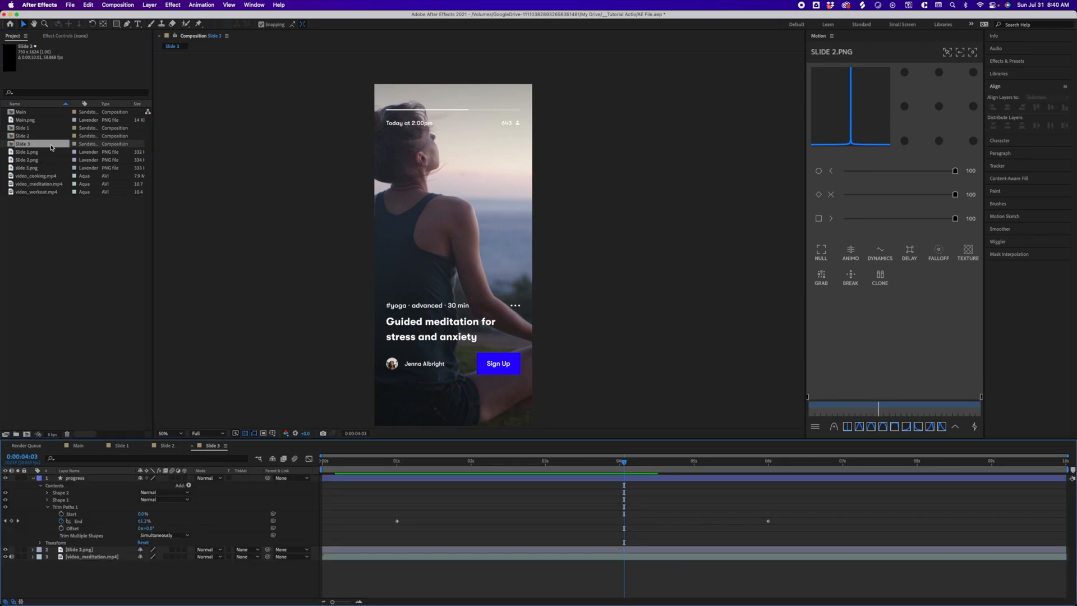
# In the Slide 3 composition, replace the meditation video with video_cooking.mp4 and the Slide 2.png layer with slide 3.png.
pyautogui.click(100, 550)
pyautogui.click(100, 557)
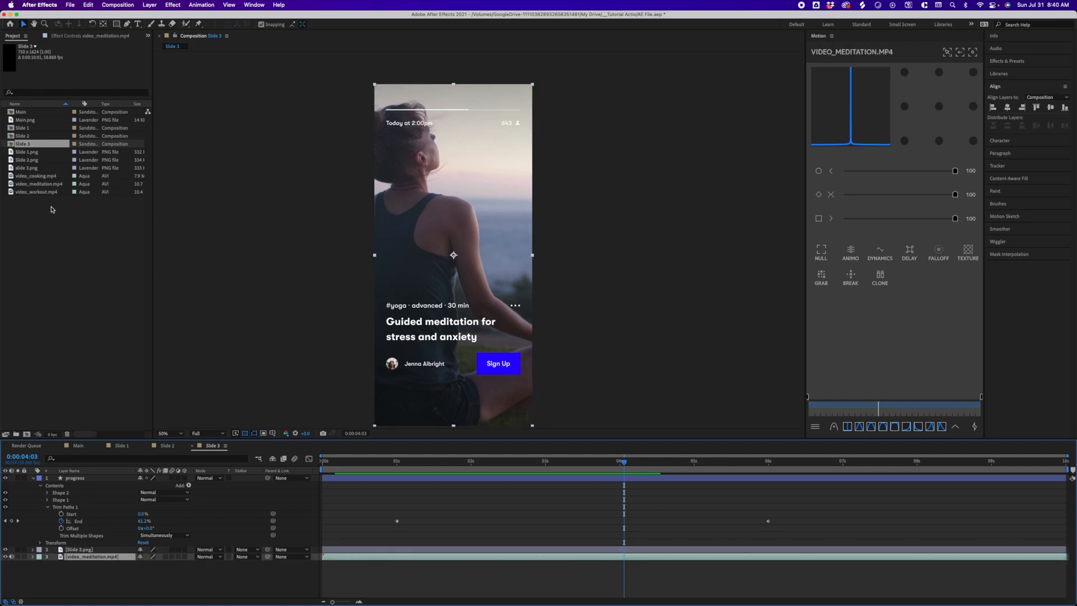
pyautogui.click(51, 176)
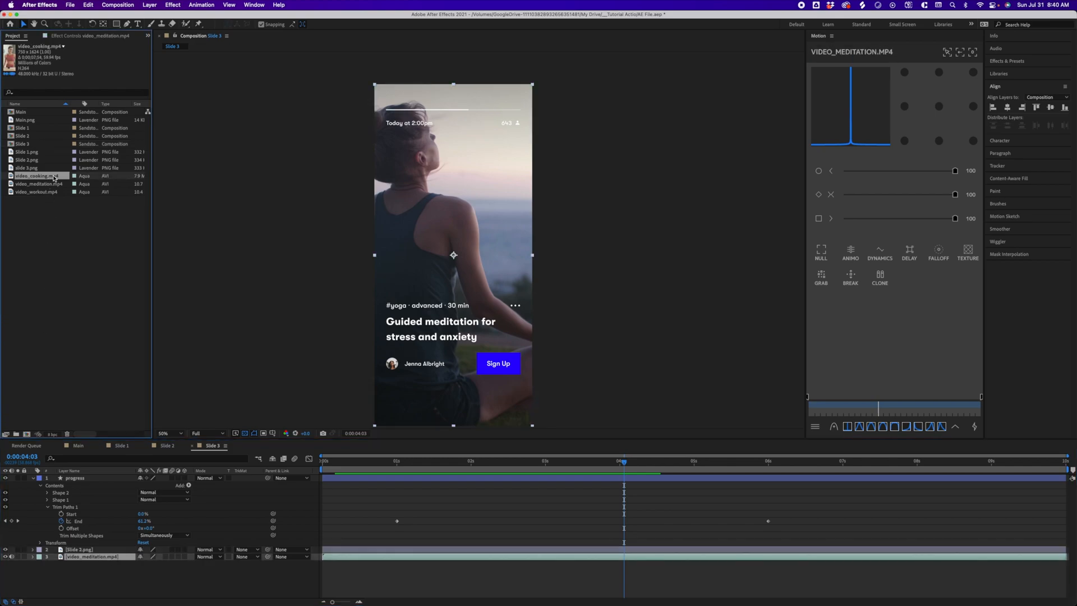
pyautogui.moveTo(54, 182); pyautogui.dragTo(91, 557)
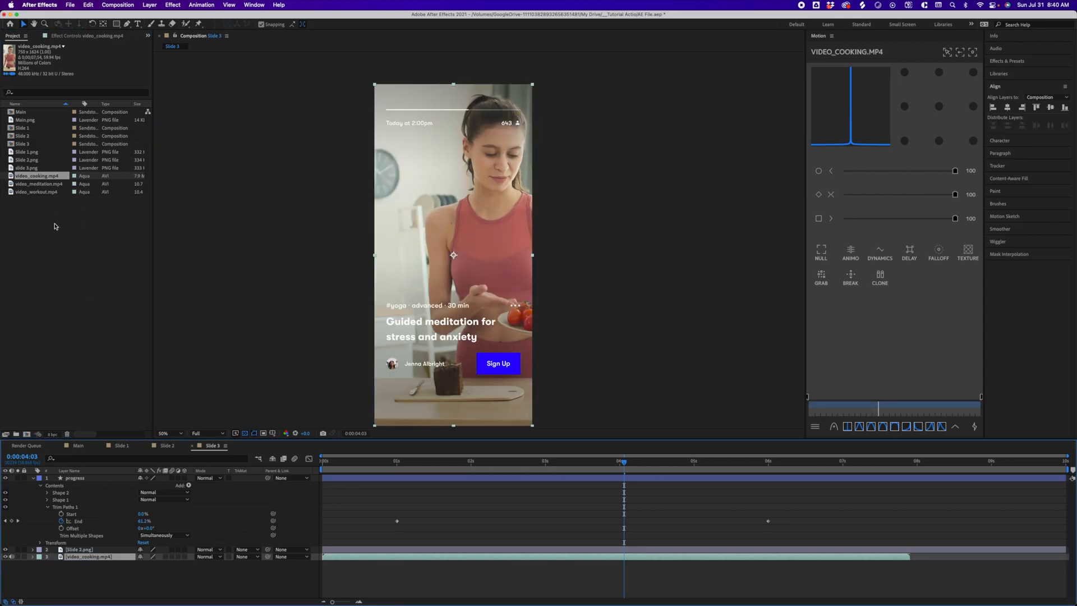
pyautogui.click(84, 549)
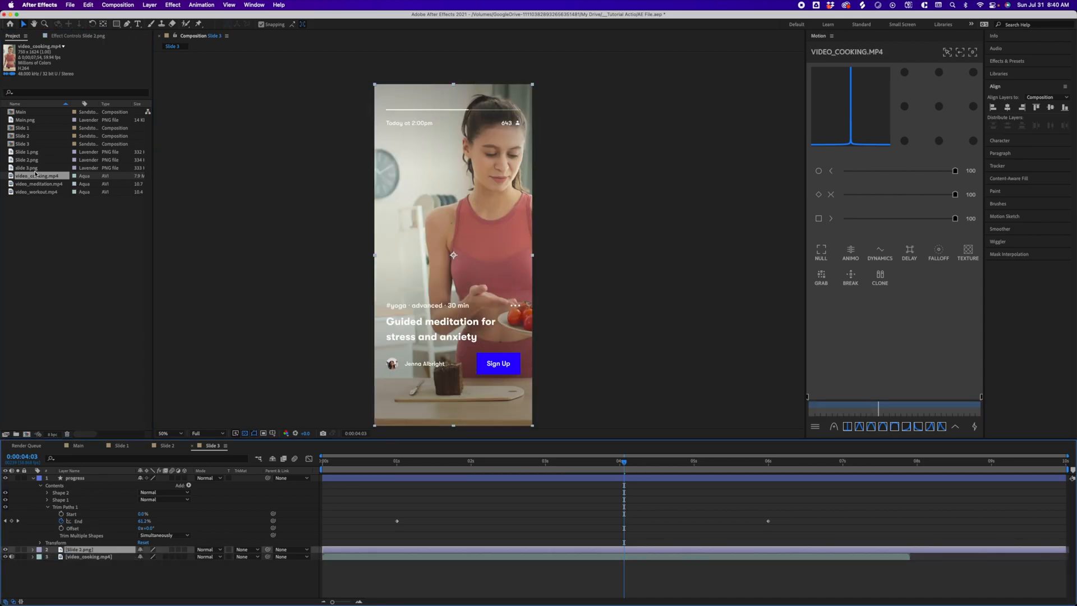
pyautogui.click(51, 168)
pyautogui.moveTo(44, 172); pyautogui.dragTo(86, 555)
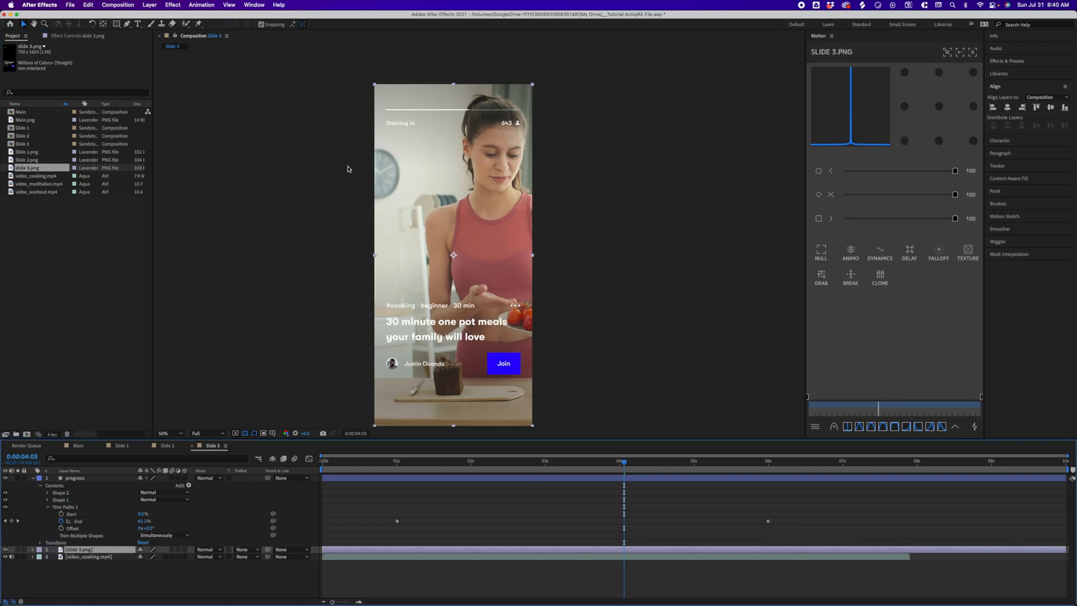
# Examine the "Starting in" label under the progress bar in the Slide 3 composition up close.
pyautogui.press('.')
pyautogui.press(',')
pyautogui.press('space')
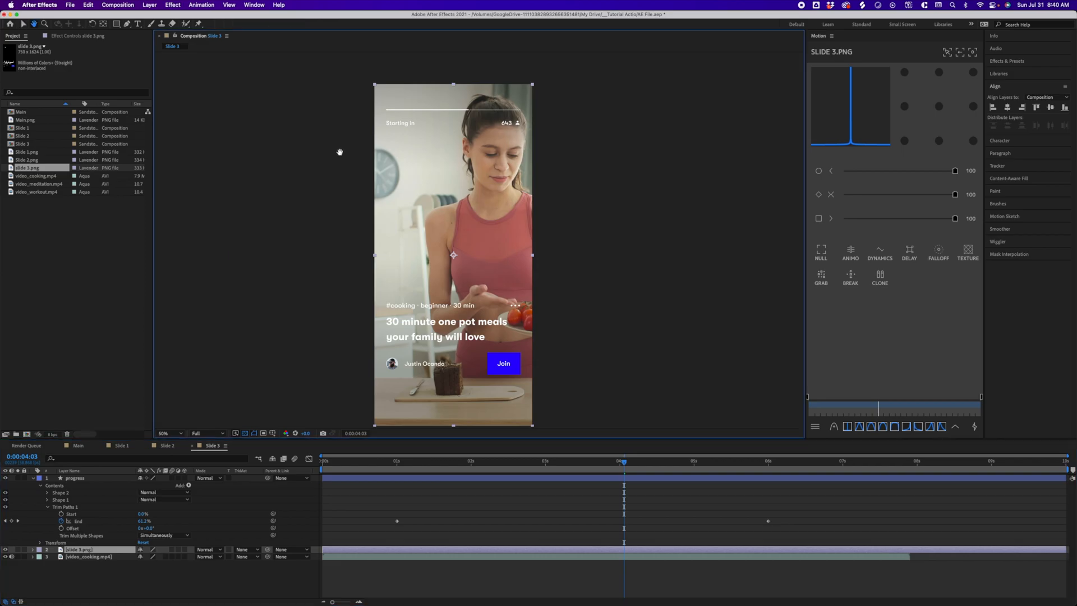
pyautogui.moveTo(339, 143); pyautogui.dragTo(347, 226)
pyautogui.press('.')
pyautogui.press('.')
pyautogui.moveTo(263, 108); pyautogui.dragTo(442, 230)
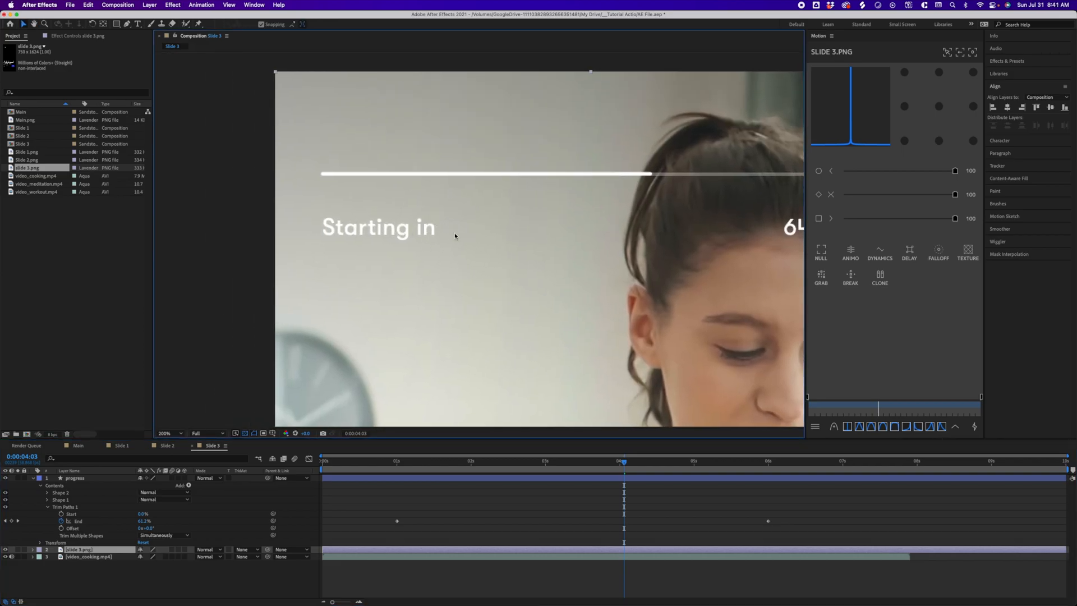
pyautogui.press(',')
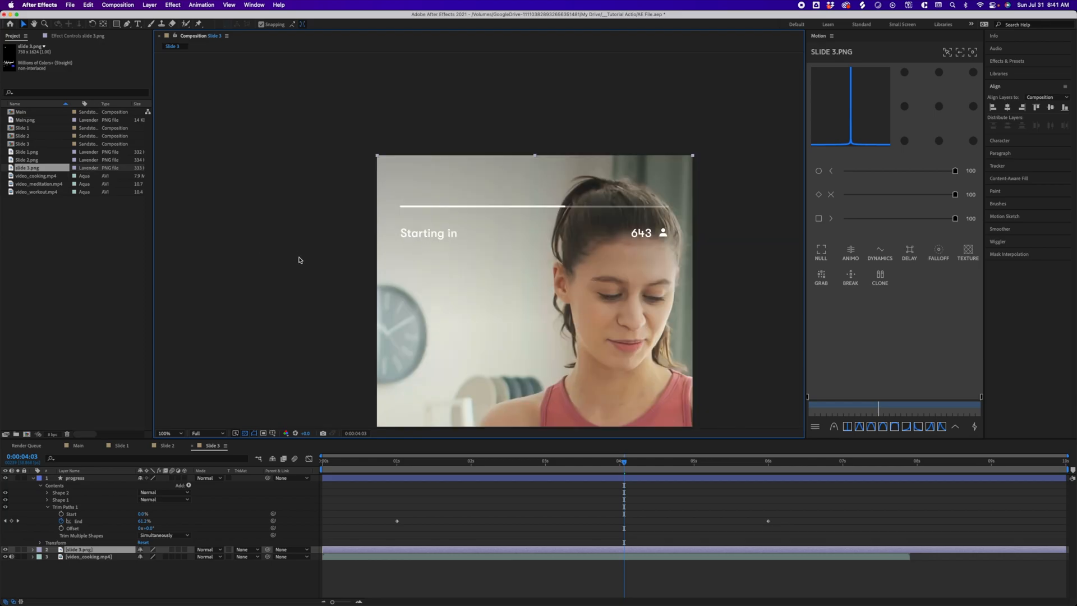
# Collapse the progress layer's properties and add a text layer reading "40" just after the "Starting in" label.
pyautogui.click(33, 477)
pyautogui.click(97, 534)
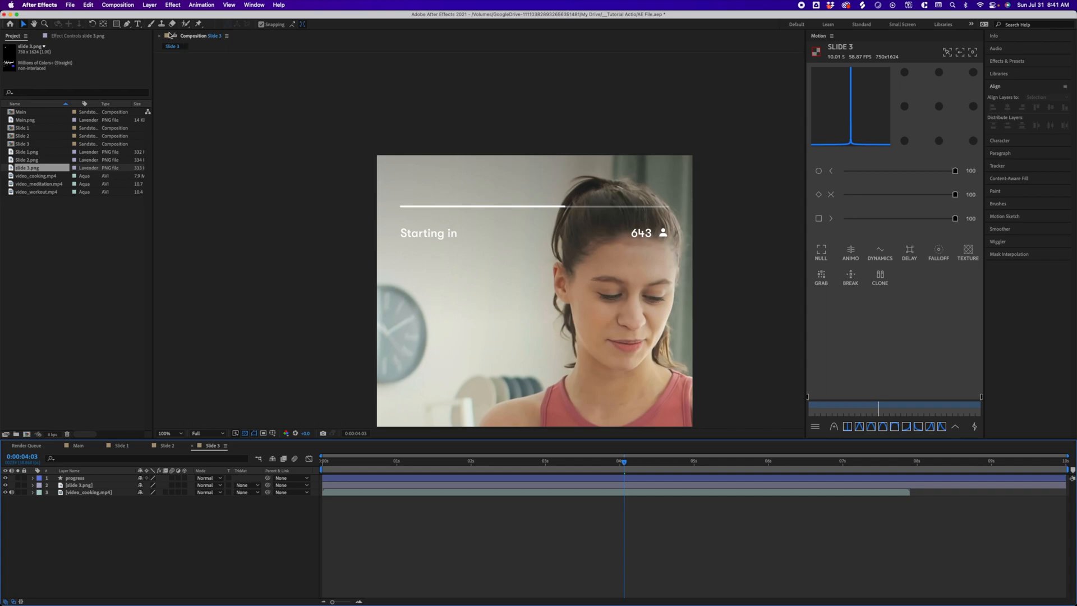
pyautogui.click(138, 25)
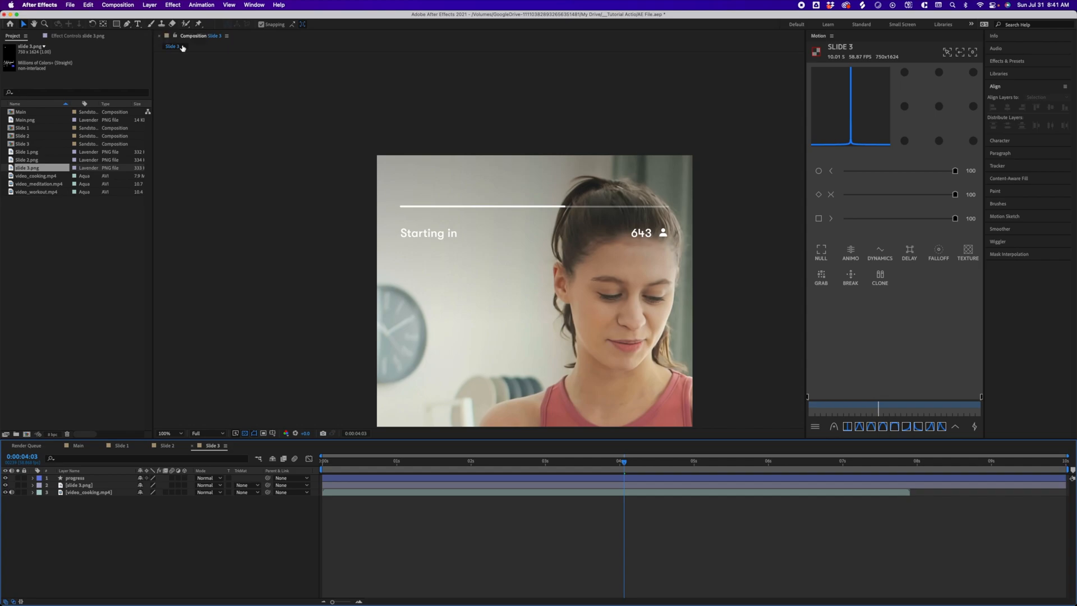
pyautogui.click(465, 235)
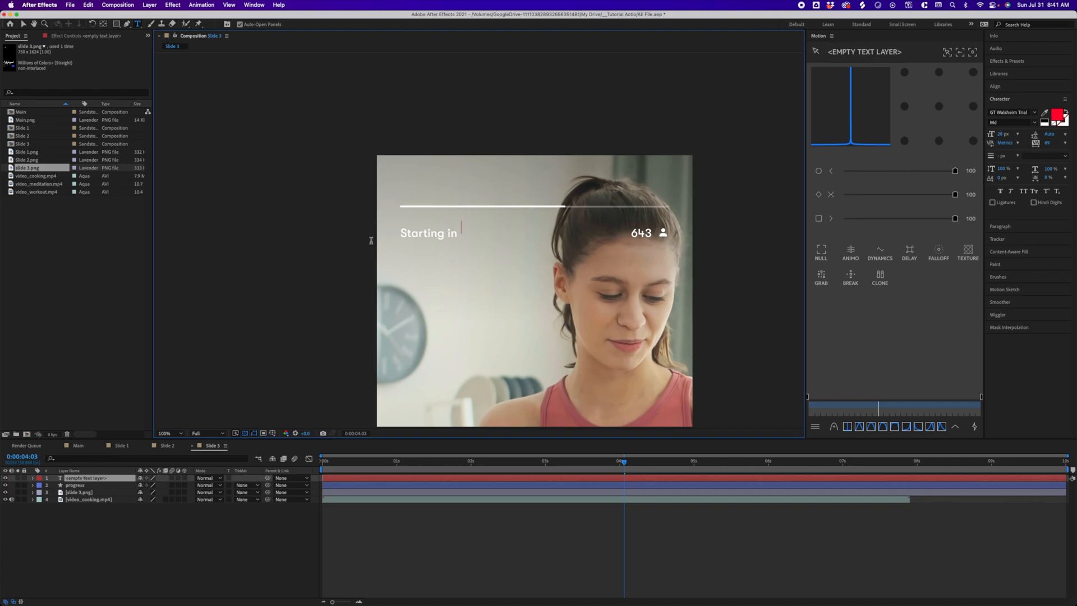
pyautogui.write('40')
pyautogui.press('super+a')
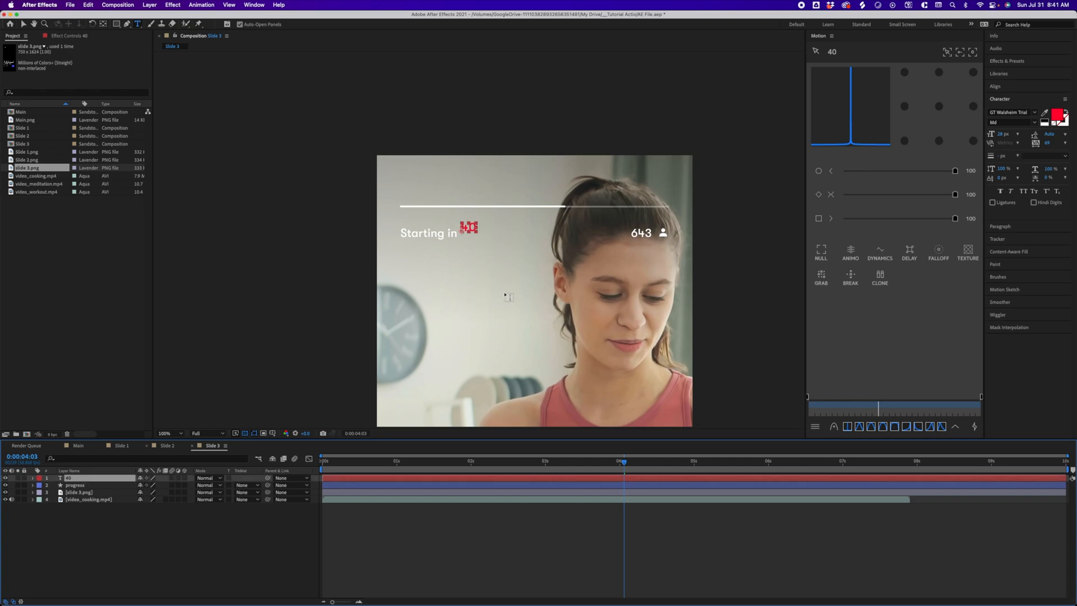
pyautogui.click(1035, 114)
pyautogui.click(1036, 115)
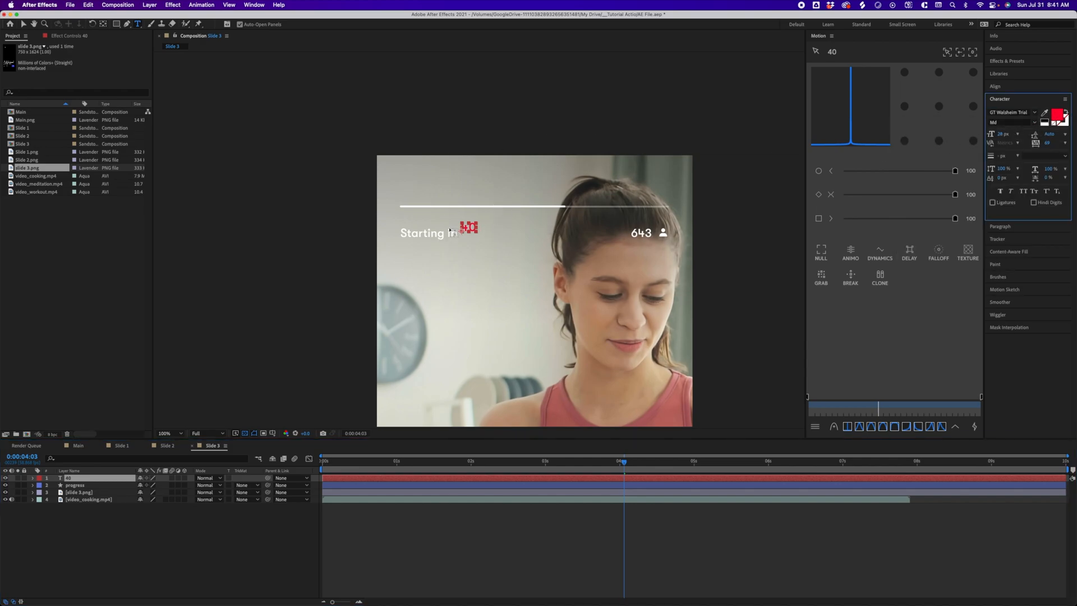
# Position the red "40" text directly after "Starting in", nudging it to line up with the label's baseline and word spacing.
pyautogui.press('v')
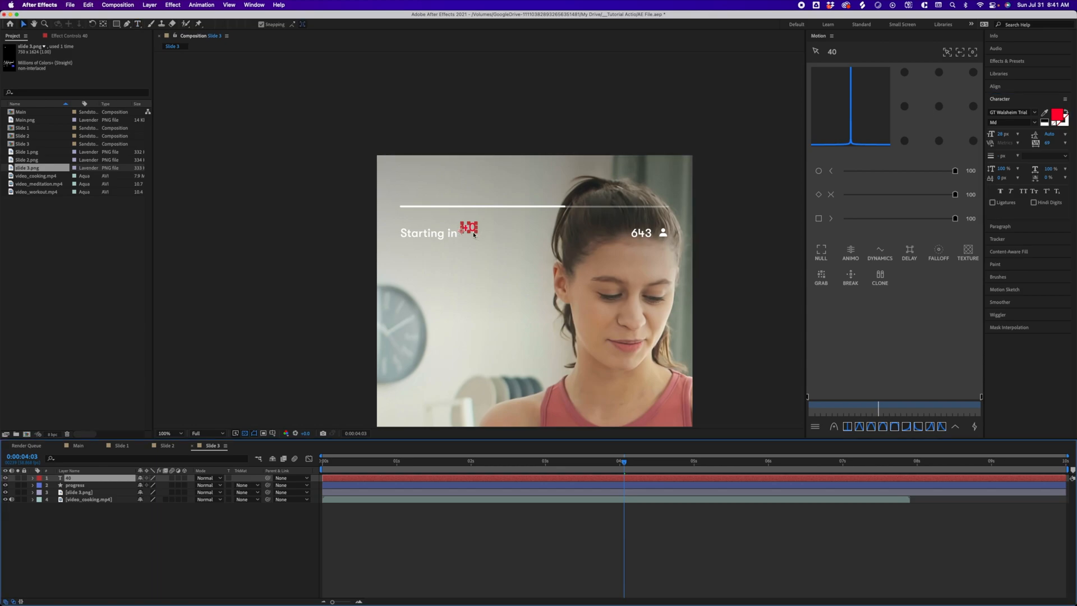
pyautogui.scroll(2, 468, 233)
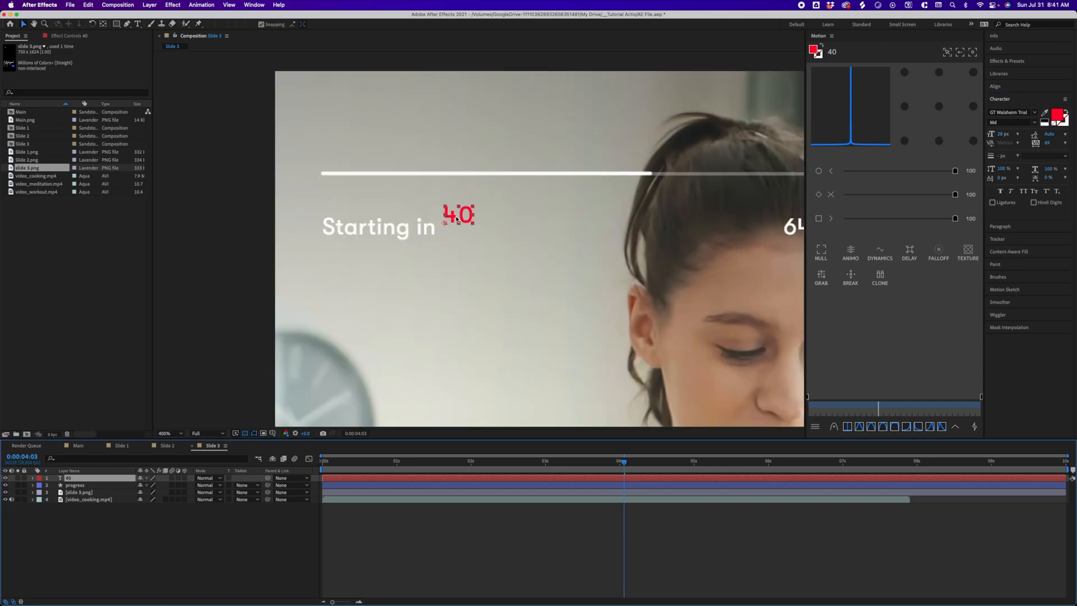
pyautogui.moveTo(435, 224); pyautogui.dragTo(434, 225)
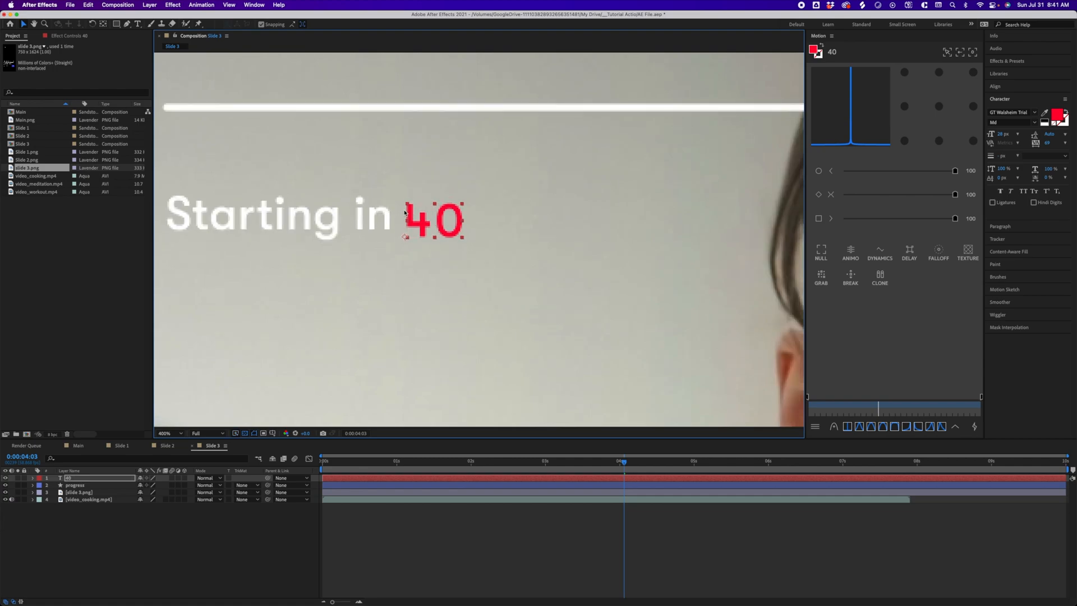
pyautogui.press('Up')
pyautogui.press('Up')
pyautogui.press('Up')
pyautogui.press('Up')
pyautogui.press('Up')
pyautogui.press('Up')
pyautogui.press('Up')
pyautogui.press('Up')
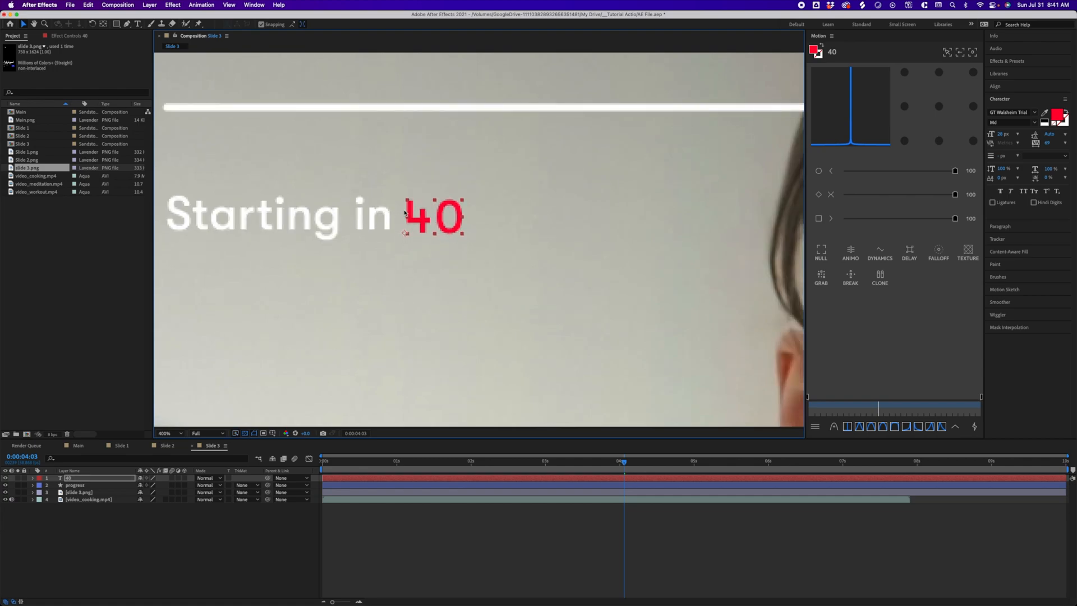
pyautogui.press('Down')
pyautogui.press('Right')
pyautogui.press('Right')
pyautogui.press('Right')
pyautogui.press('Up')
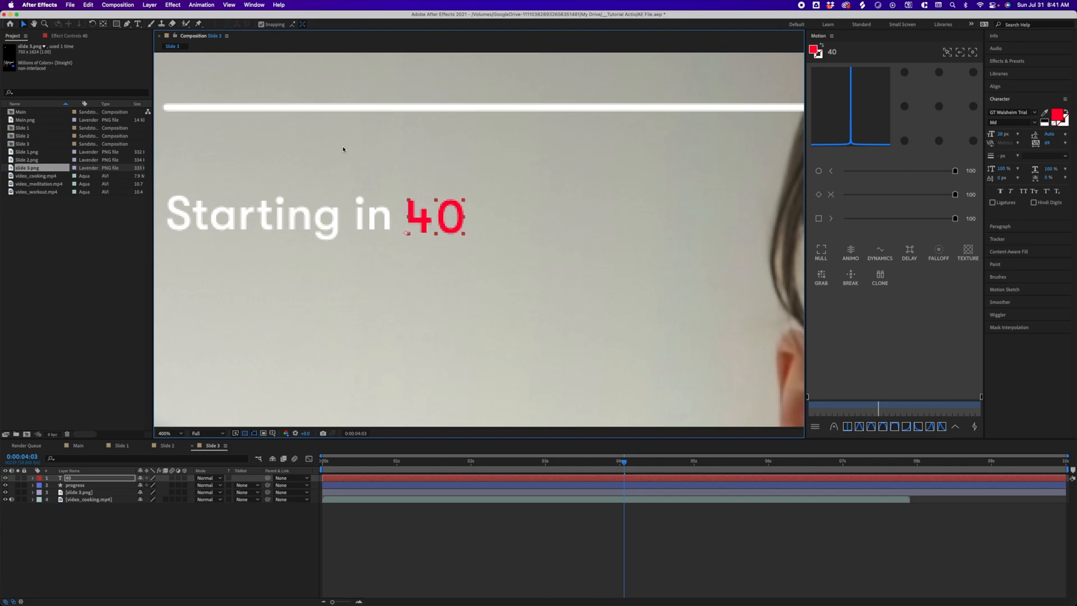
pyautogui.press(',')
pyautogui.press(',')
pyautogui.press('.')
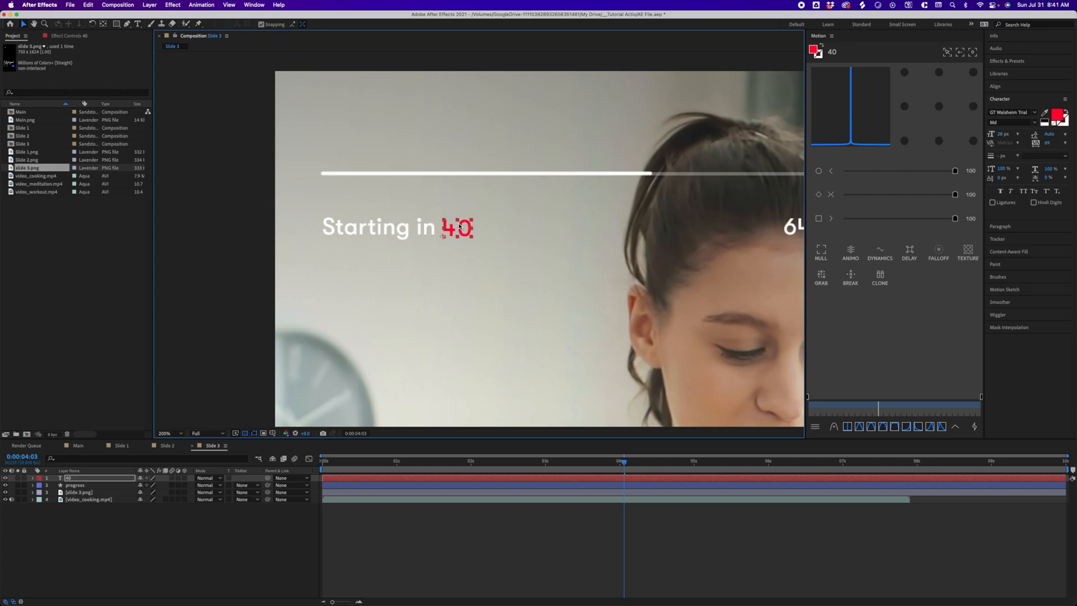
pyautogui.press(',')
pyautogui.click(588, 584)
pyautogui.doubleClick(469, 233)
pyautogui.click(332, 268)
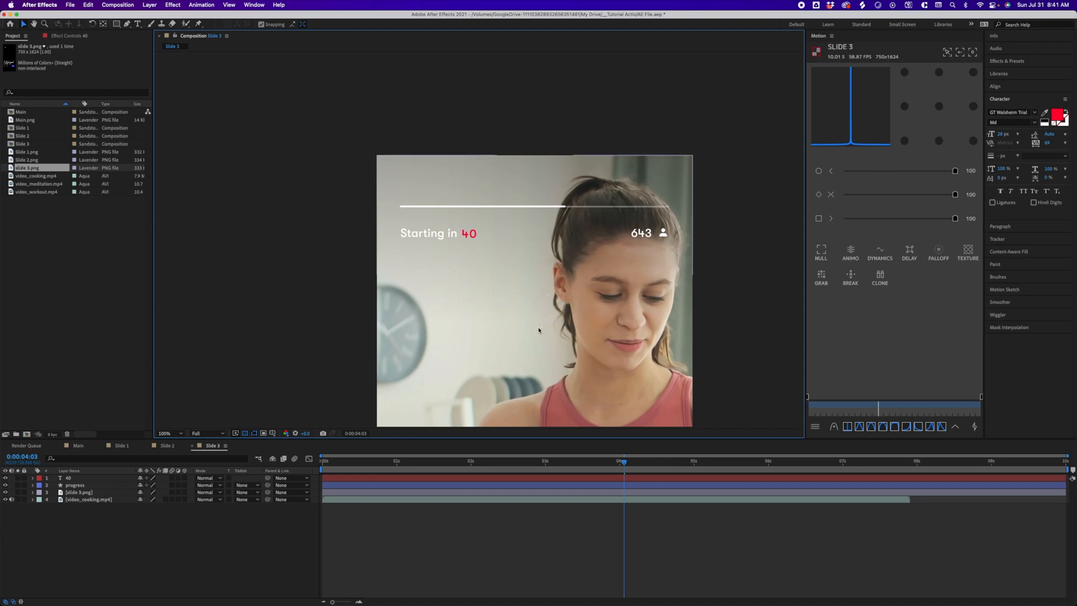
# Move the current time to 0:00:01:20, find the Slider Control effect and apply it to the "40" text layer.
pyautogui.click(619, 463)
pyautogui.moveTo(619, 463); pyautogui.dragTo(423, 468)
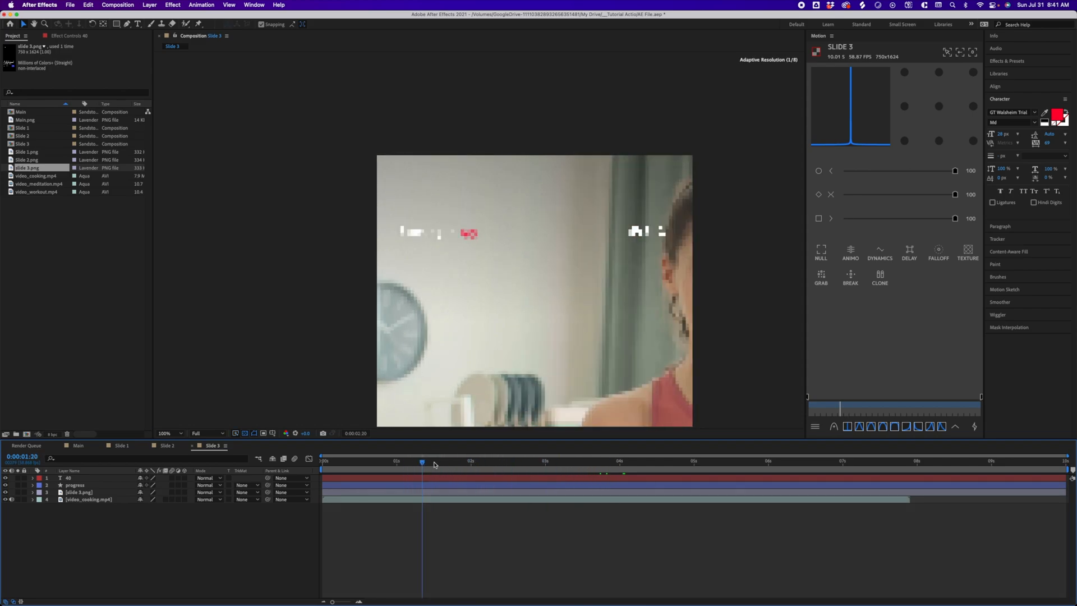
pyautogui.click(473, 233)
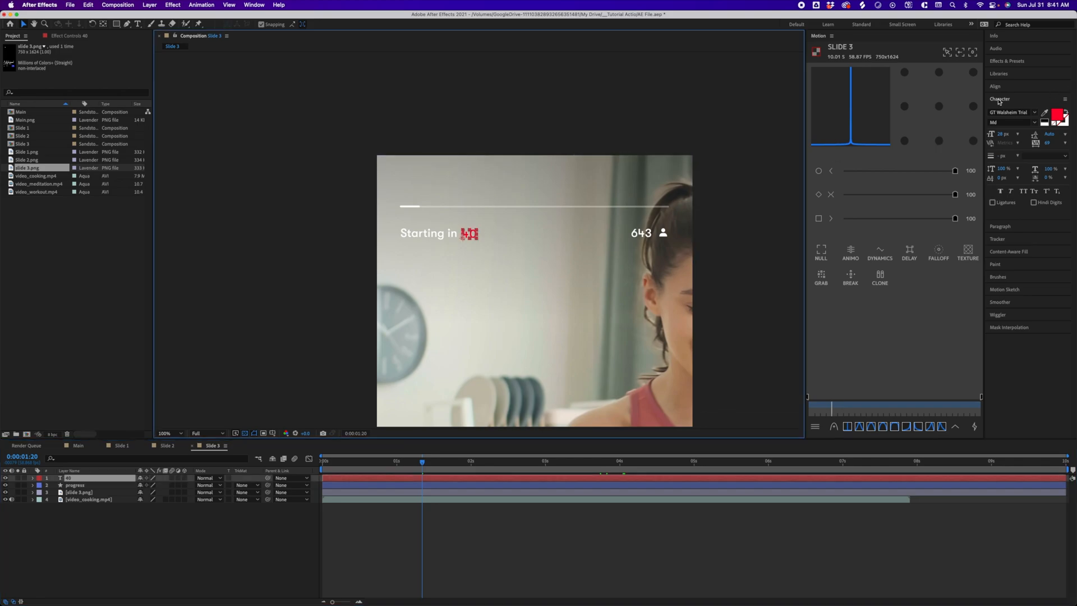
pyautogui.click(1020, 62)
pyautogui.click(1017, 73)
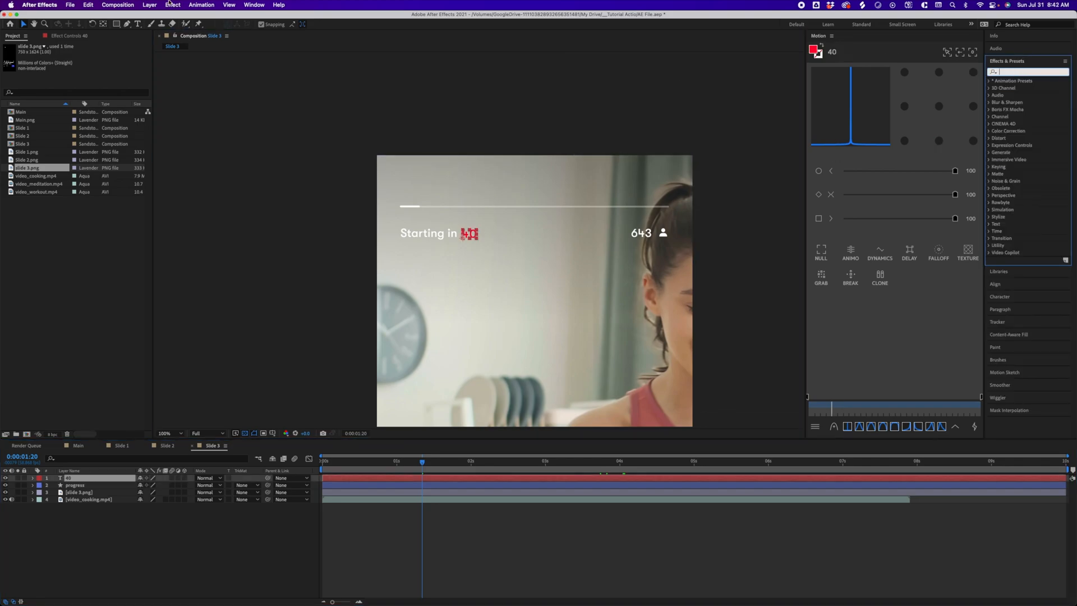
pyautogui.write('slider')
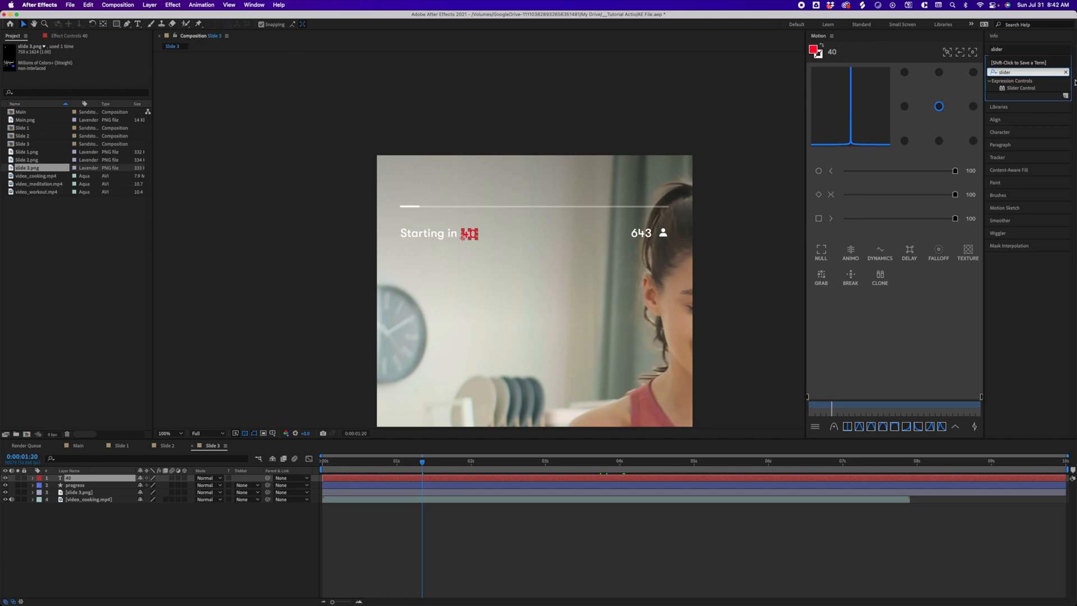
pyautogui.click(1034, 88)
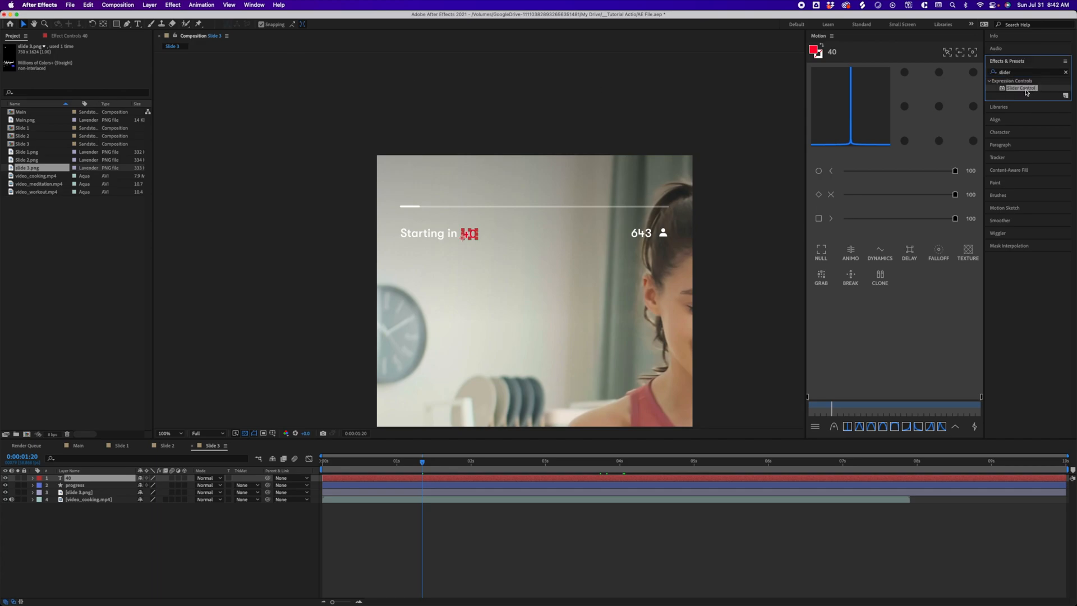
pyautogui.moveTo(1036, 90); pyautogui.dragTo(84, 479)
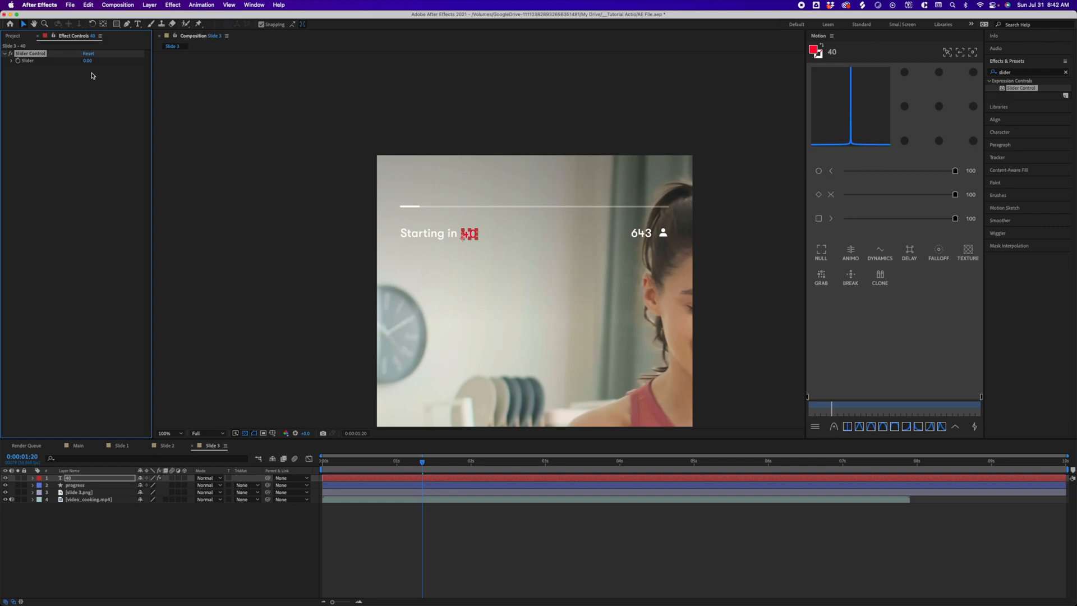
# Expand the "40" layer's text and effect properties and link its Source Text to the Slider Control's Slider with an expression.
pyautogui.click(33, 479)
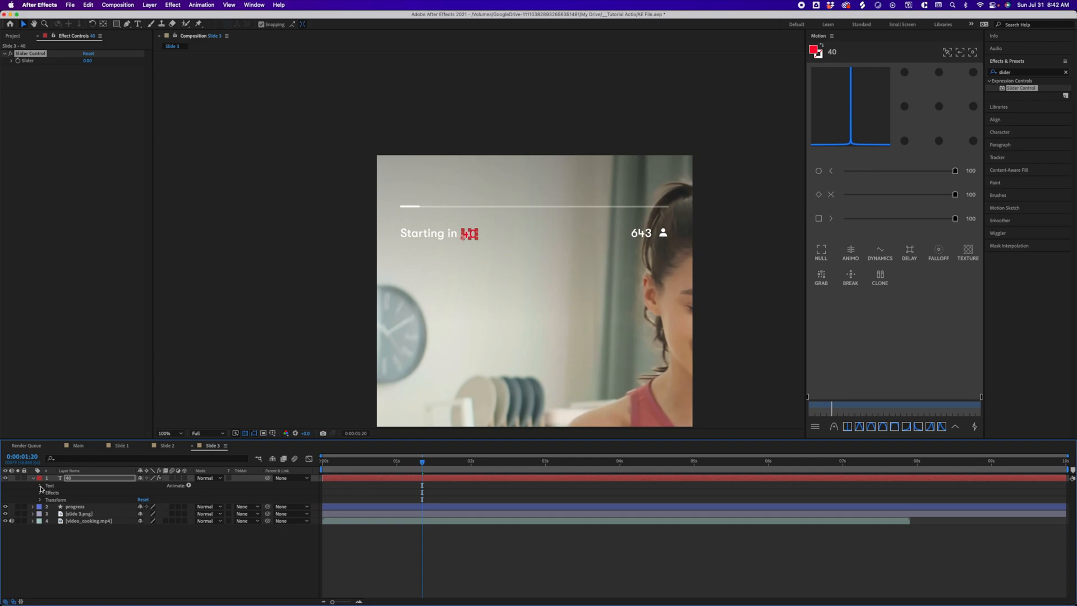
pyautogui.click(40, 485)
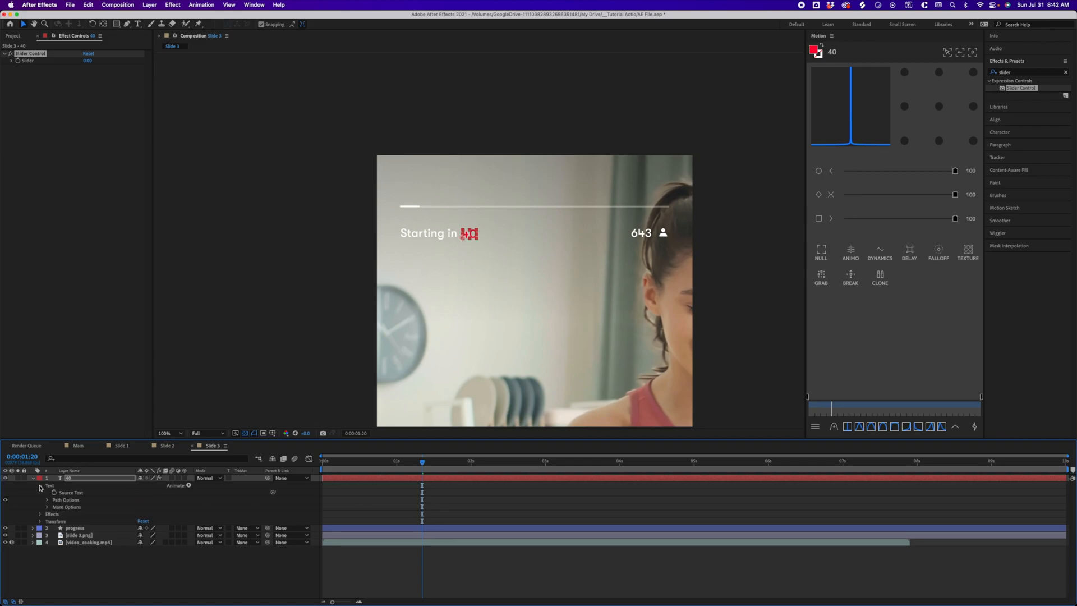
pyautogui.click(40, 514)
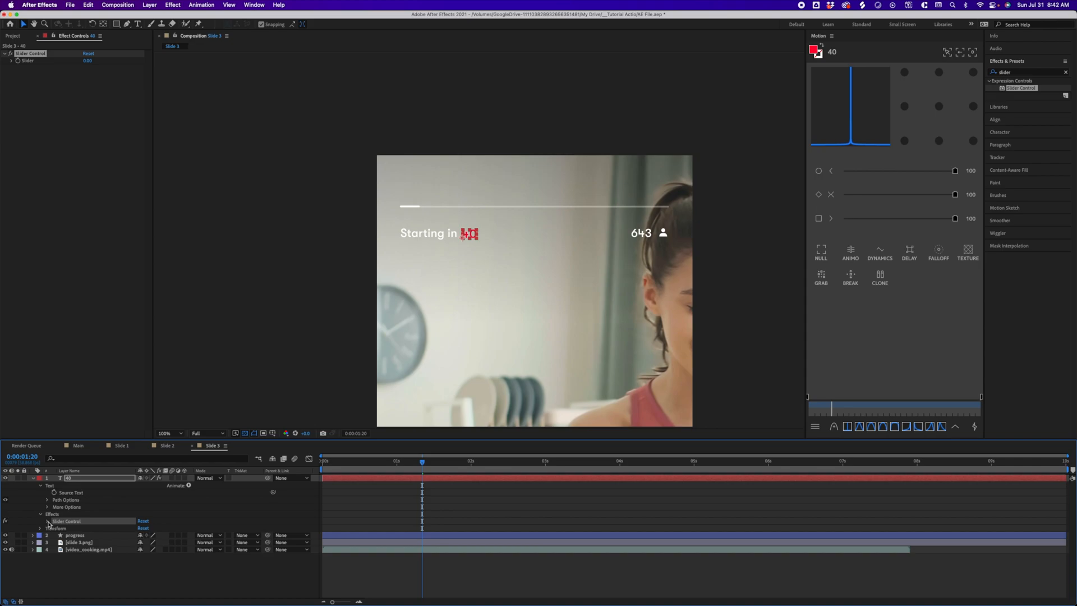
pyautogui.click(48, 521)
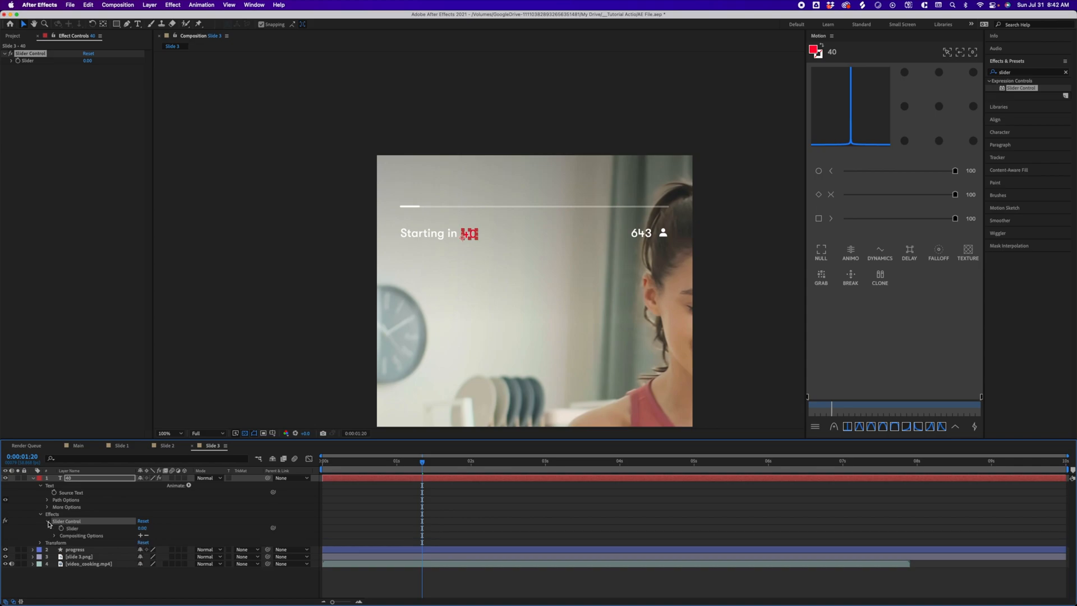
pyautogui.keyDown('alt'); pyautogui.click(54, 492); pyautogui.keyUp('alt')
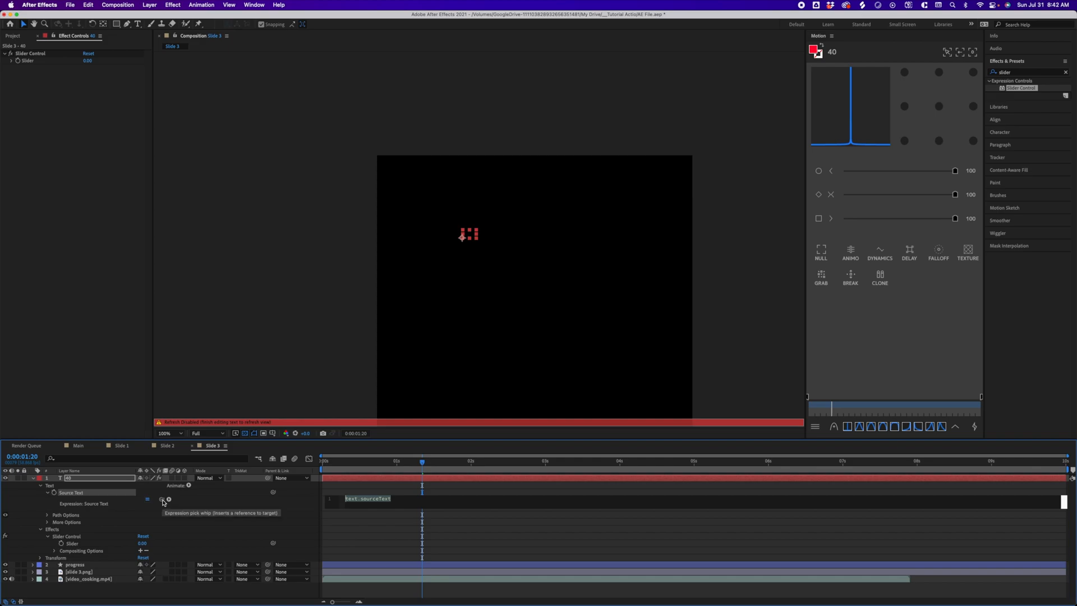
pyautogui.moveTo(160, 501); pyautogui.dragTo(83, 545)
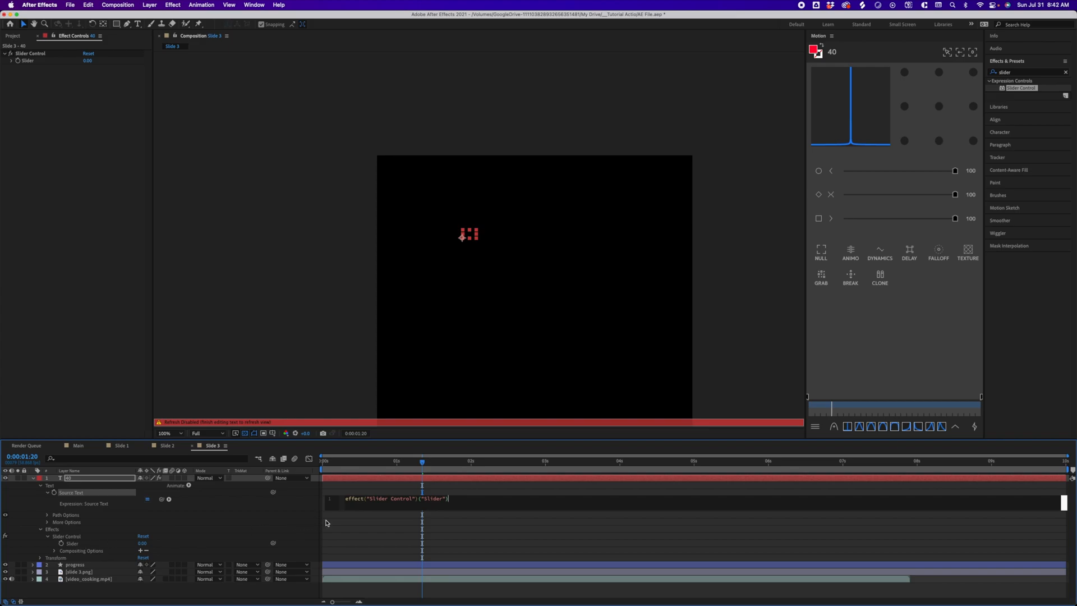
pyautogui.click(410, 529)
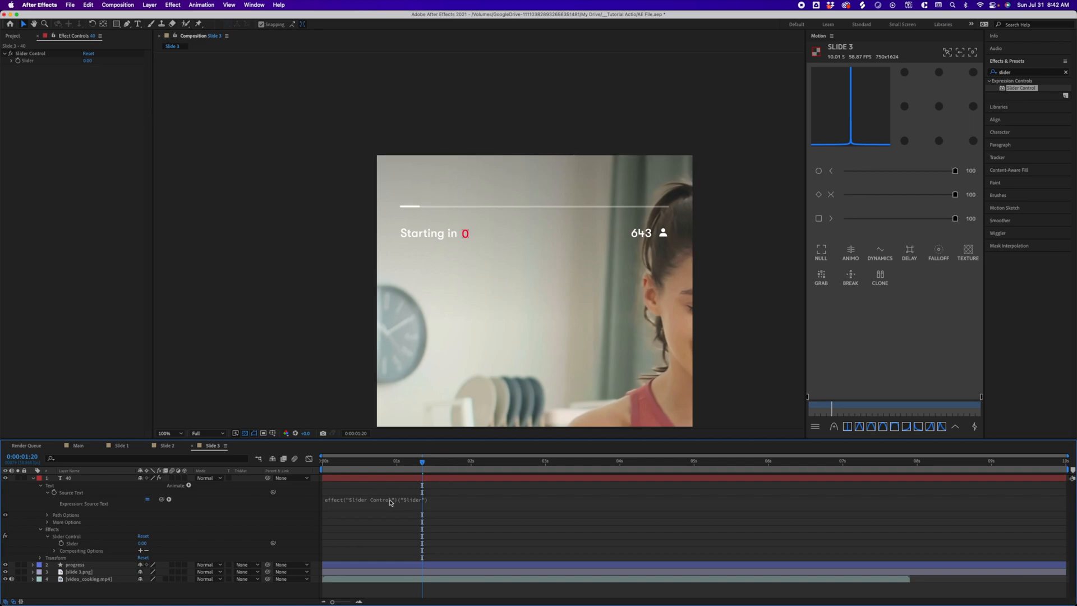
# Set the "40" layer's Slider value to 36 and show only the layer's modified properties.
pyautogui.moveTo(89, 61)
pyautogui.mouseDown()
pyautogui.moveTo(107, 61)
pyautogui.moveTo(82, 61)
pyautogui.mouseUp()
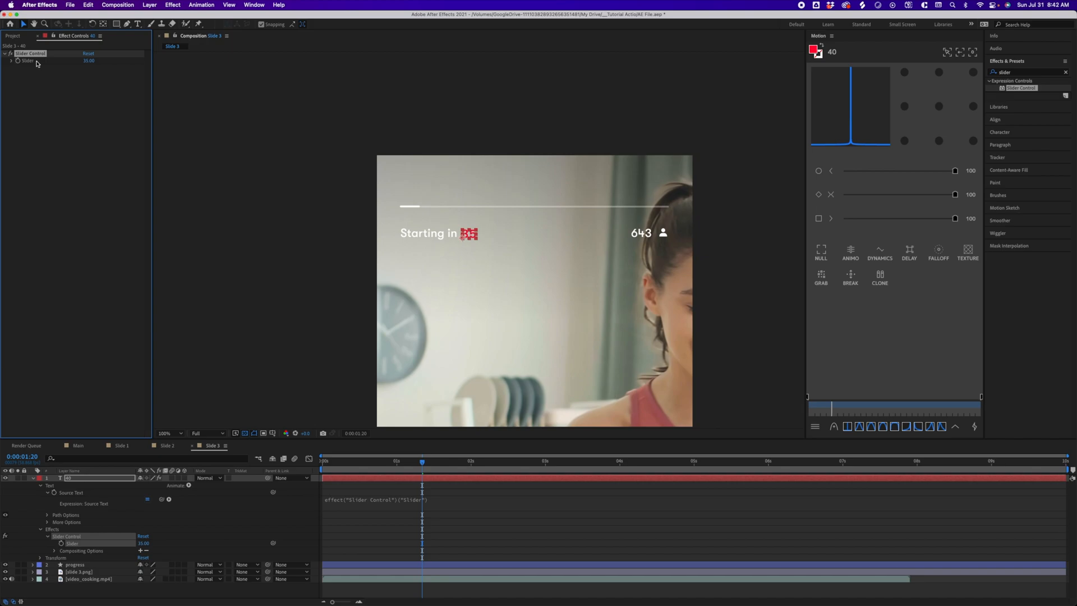
pyautogui.moveTo(88, 61)
pyautogui.mouseDown()
pyautogui.moveTo(79, 63)
pyautogui.moveTo(94, 68)
pyautogui.mouseUp()
pyautogui.press('u')
pyautogui.press('u')
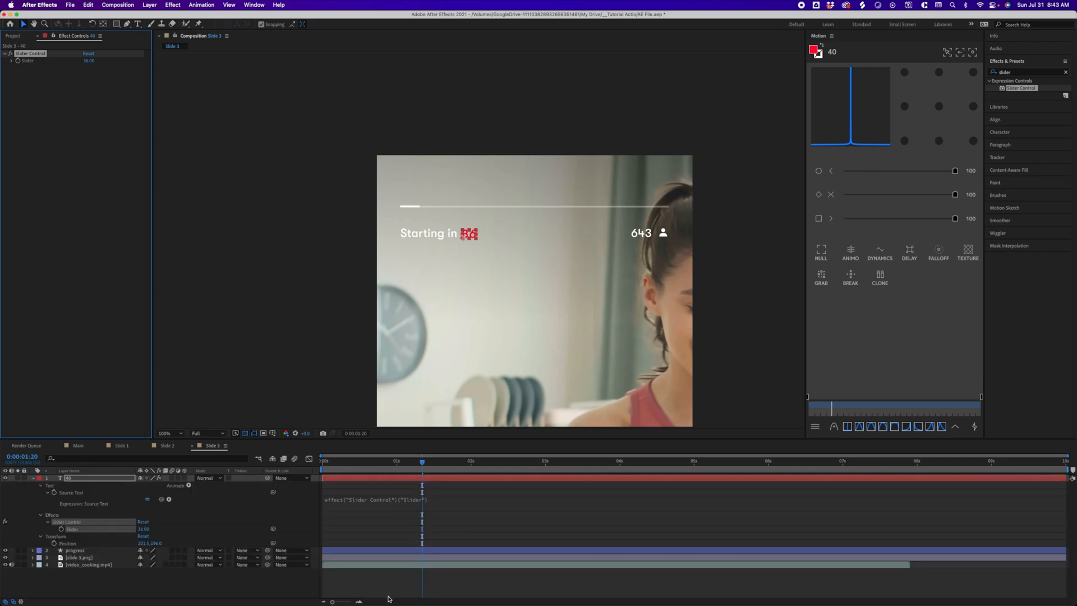
# Reveal the progress layer's End keyframes and add a Slider keyframe on the "40" layer at the first one, 0:00:01:00.
pyautogui.click(89, 552)
pyautogui.press('u')
pyautogui.moveTo(423, 465); pyautogui.dragTo(398, 470)
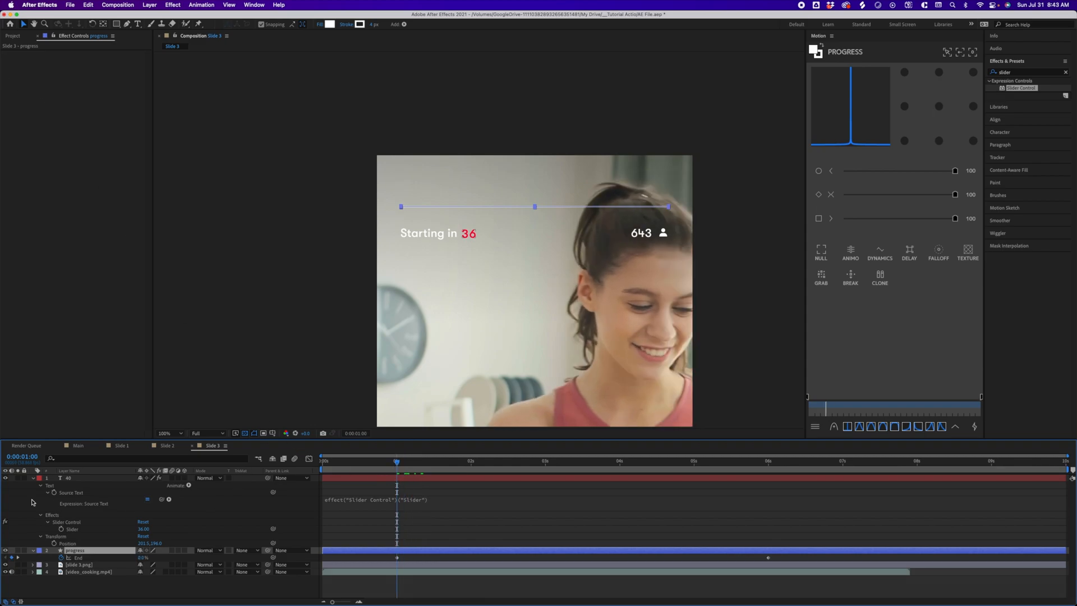
pyautogui.click(75, 478)
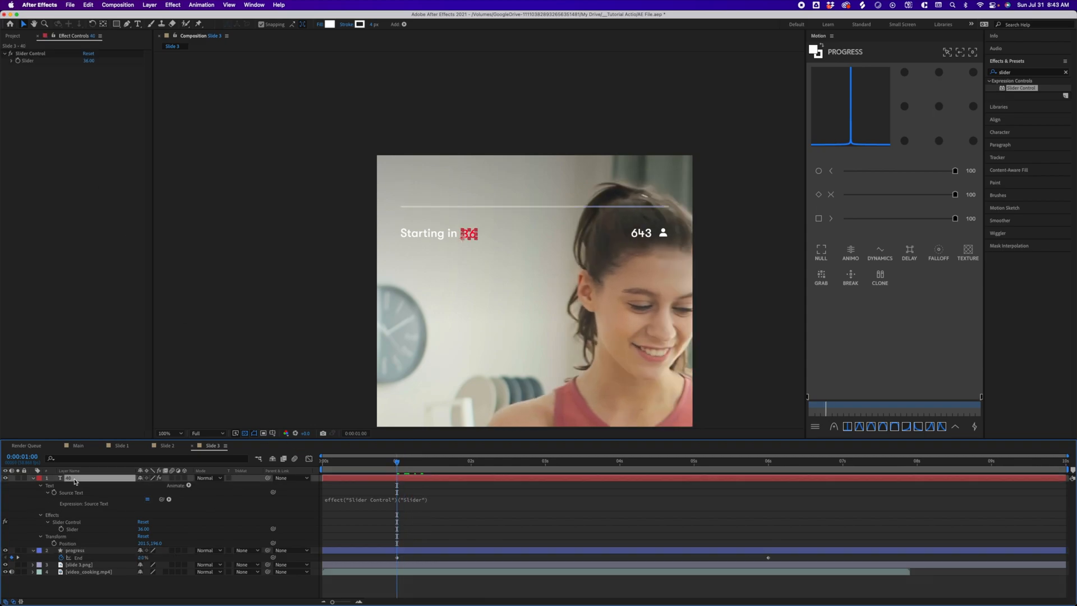
pyautogui.click(18, 62)
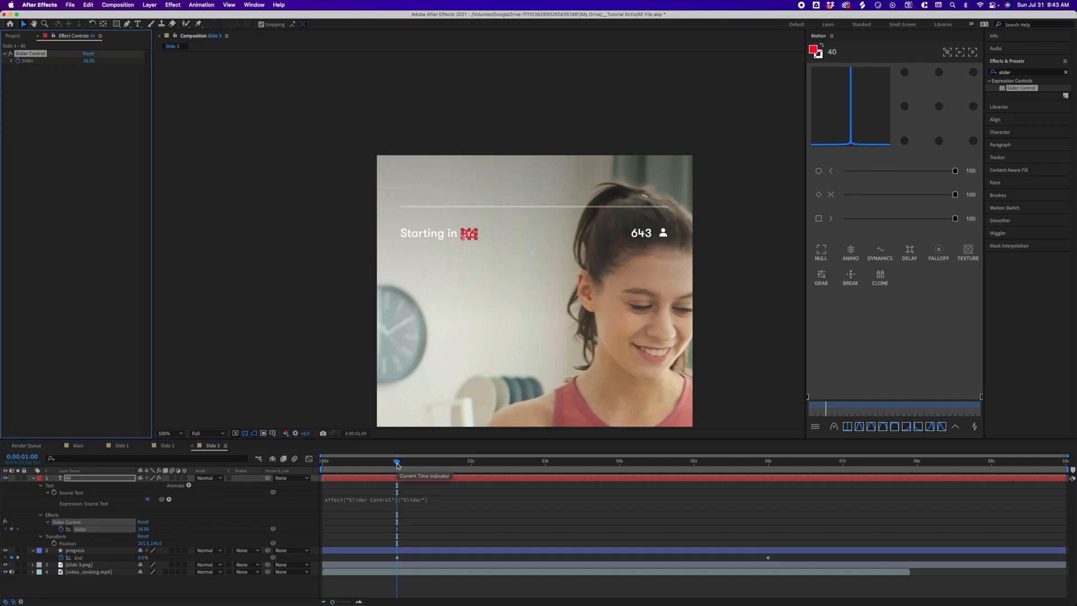
# At the progress bar's last End keyframe, 0:00:05:58, set the Slider to 31.
pyautogui.moveTo(397, 463); pyautogui.dragTo(768, 469)
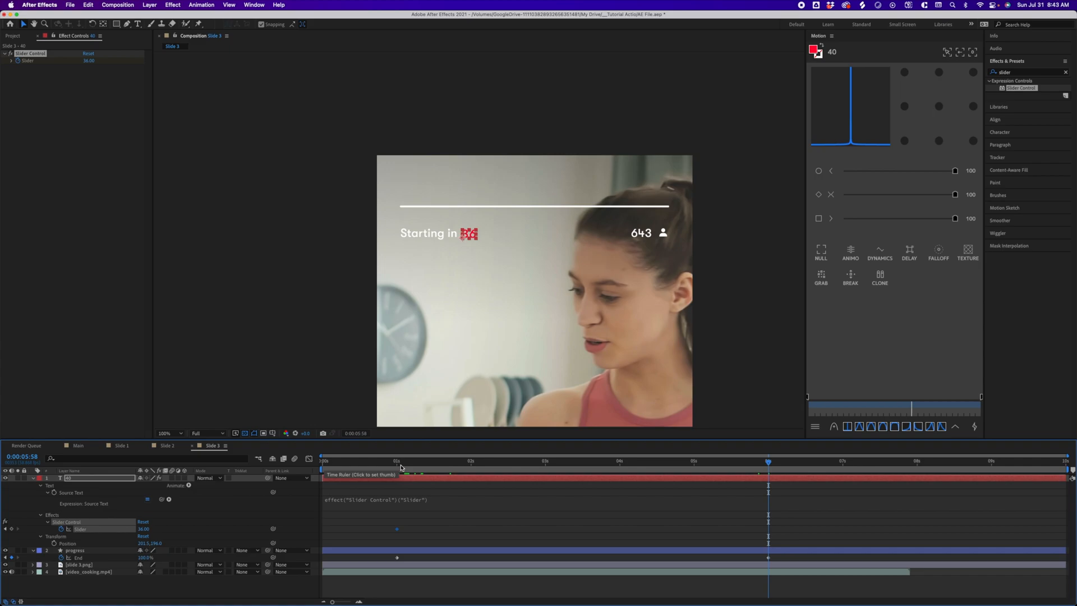
pyautogui.moveTo(768, 464); pyautogui.dragTo(770, 467)
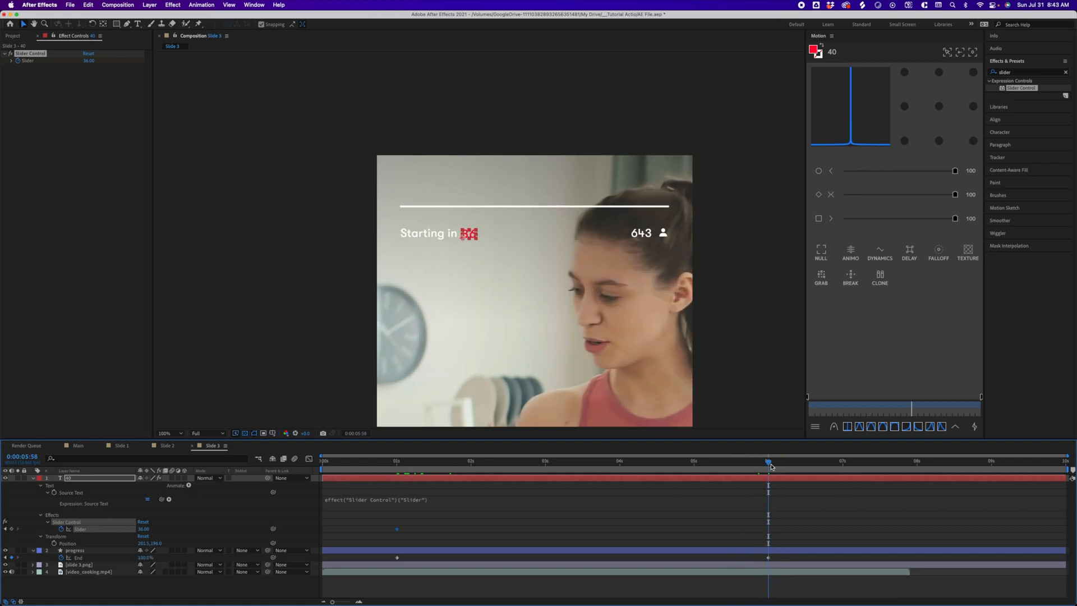
pyautogui.click(89, 60)
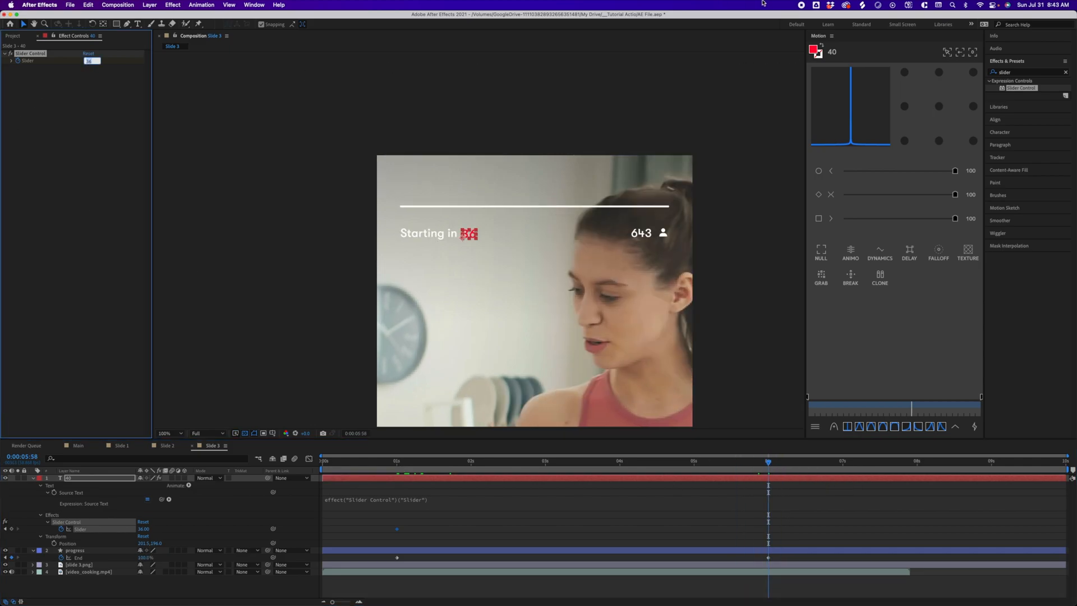
pyautogui.write('31')
pyautogui.press('Return')
# Play the countdown from the first Slider keyframe to check the number, and return to 0:00:01:00.
pyautogui.moveTo(760, 458); pyautogui.dragTo(398, 466)
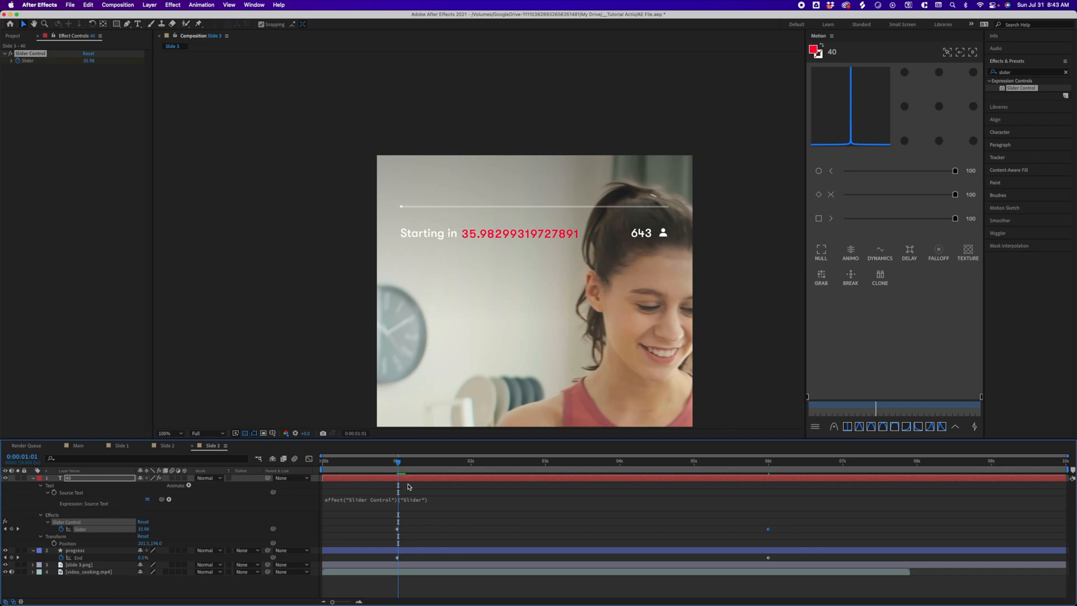
pyautogui.press('space')
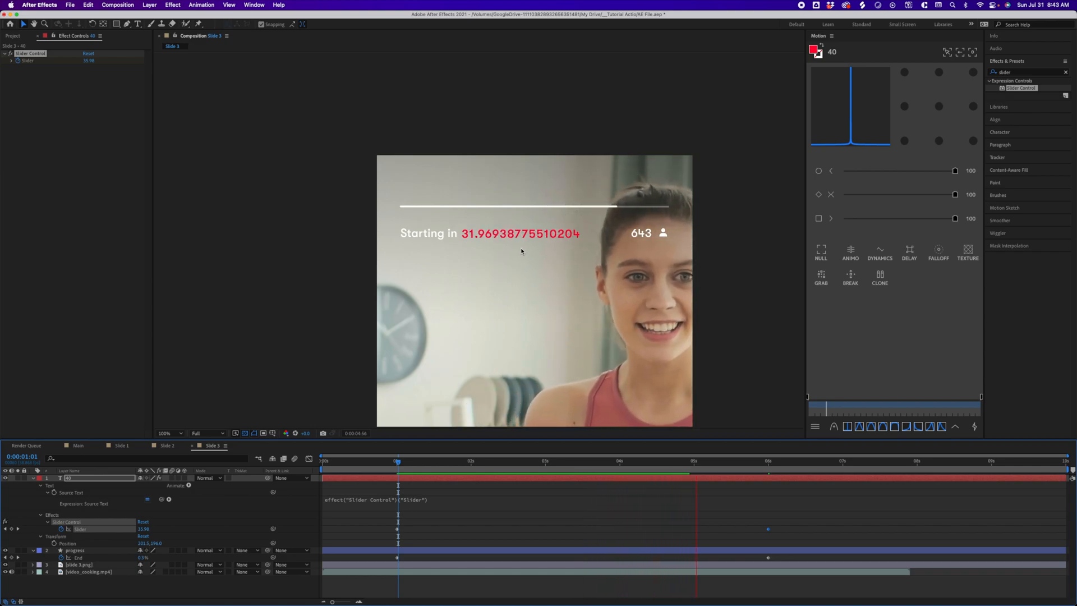
pyautogui.press('space')
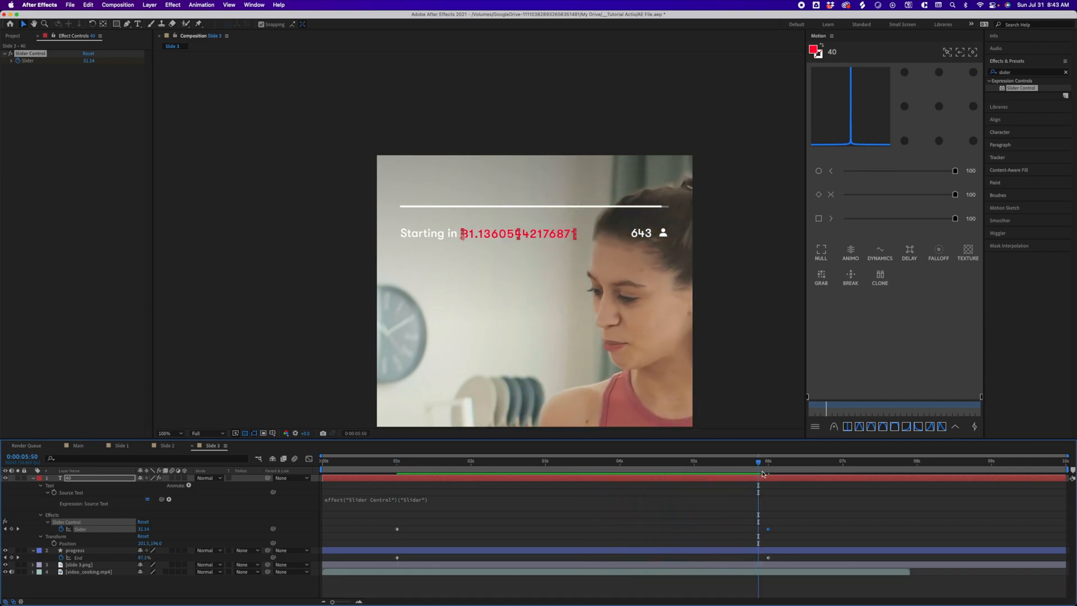
pyautogui.moveTo(759, 463); pyautogui.dragTo(401, 520)
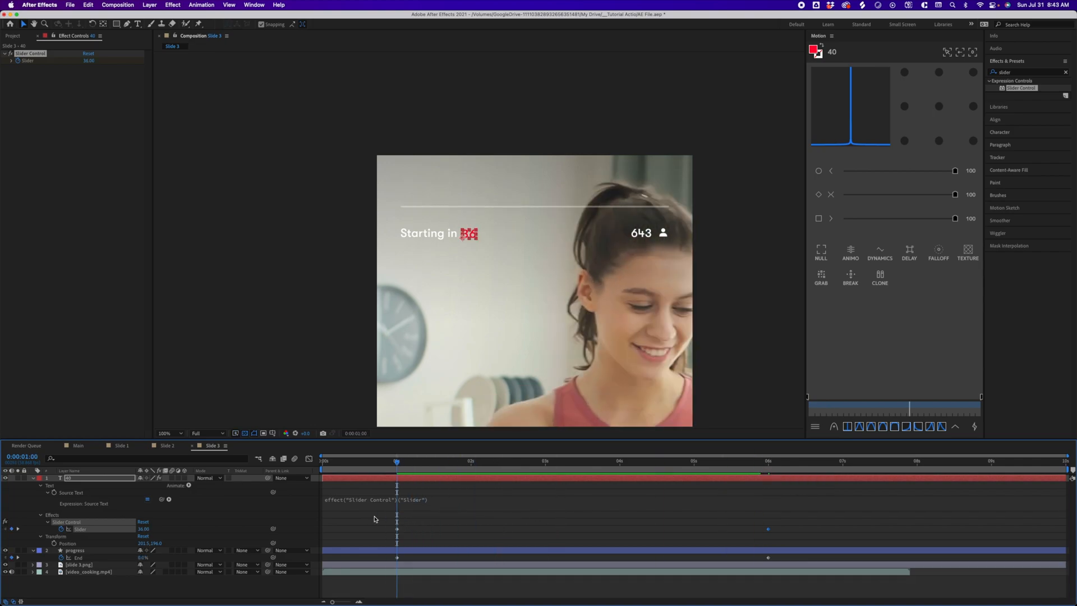
# Wrap the Source Text expression in Math.round() so it reads Math.round(effect("Slider Control")("Slider")).
pyautogui.click(328, 501)
pyautogui.click(346, 501)
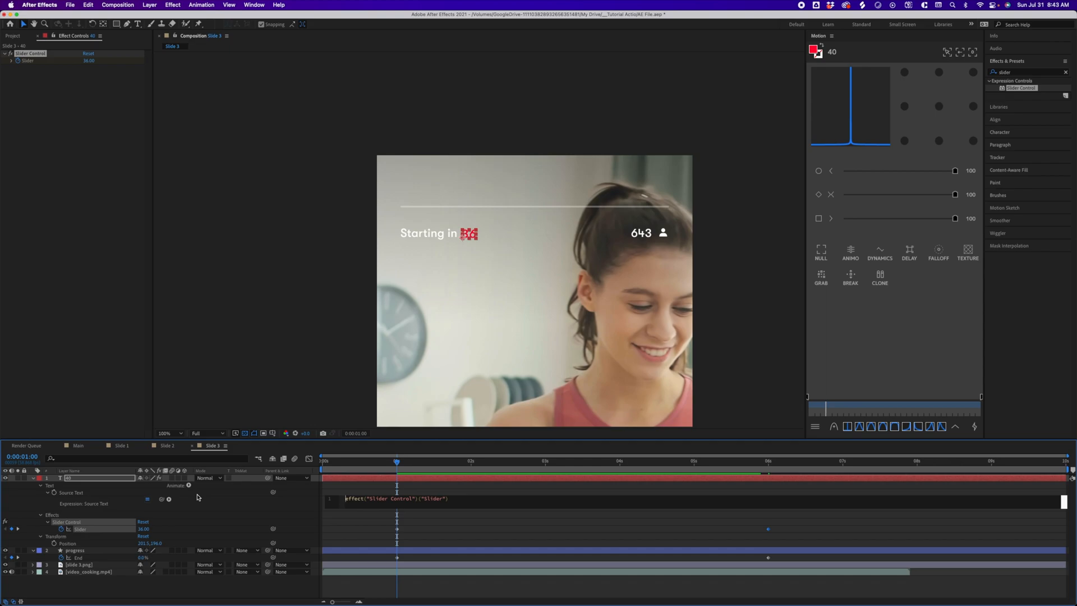
pyautogui.write('Math')
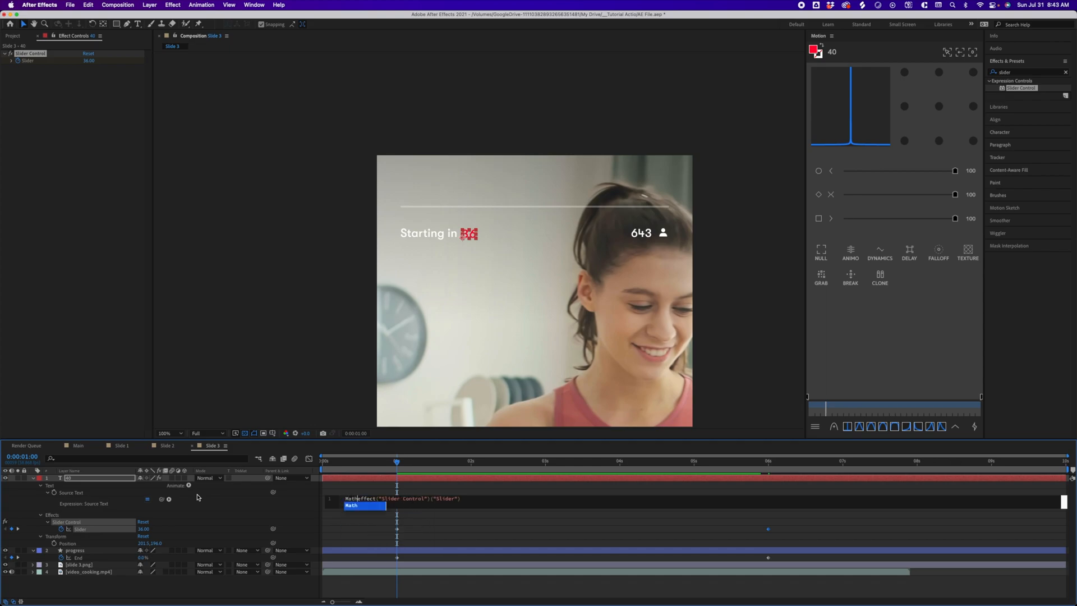
pyautogui.write('.roun')
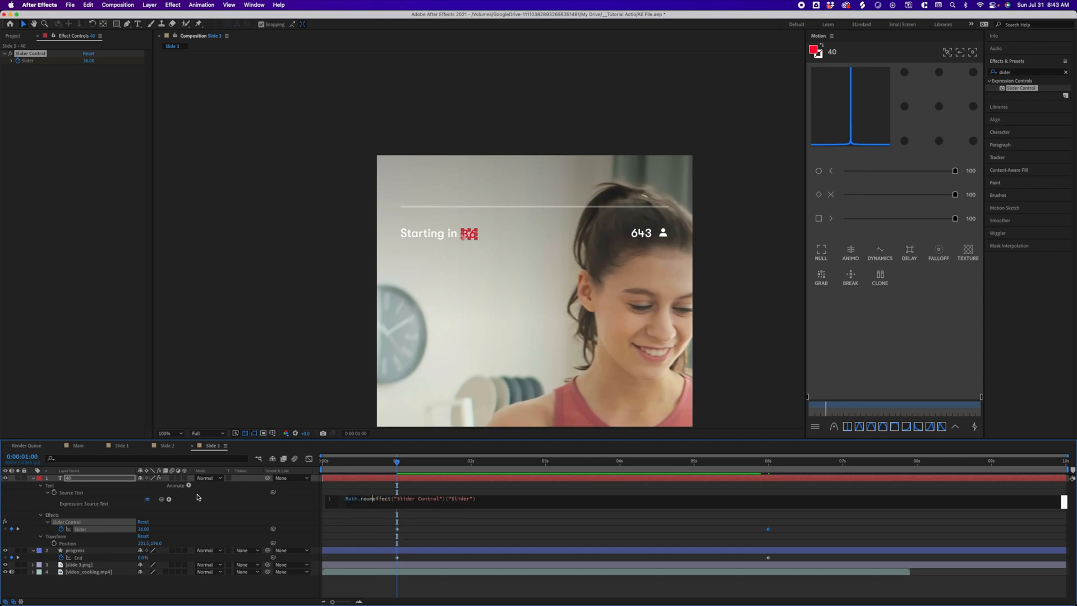
pyautogui.write('d')
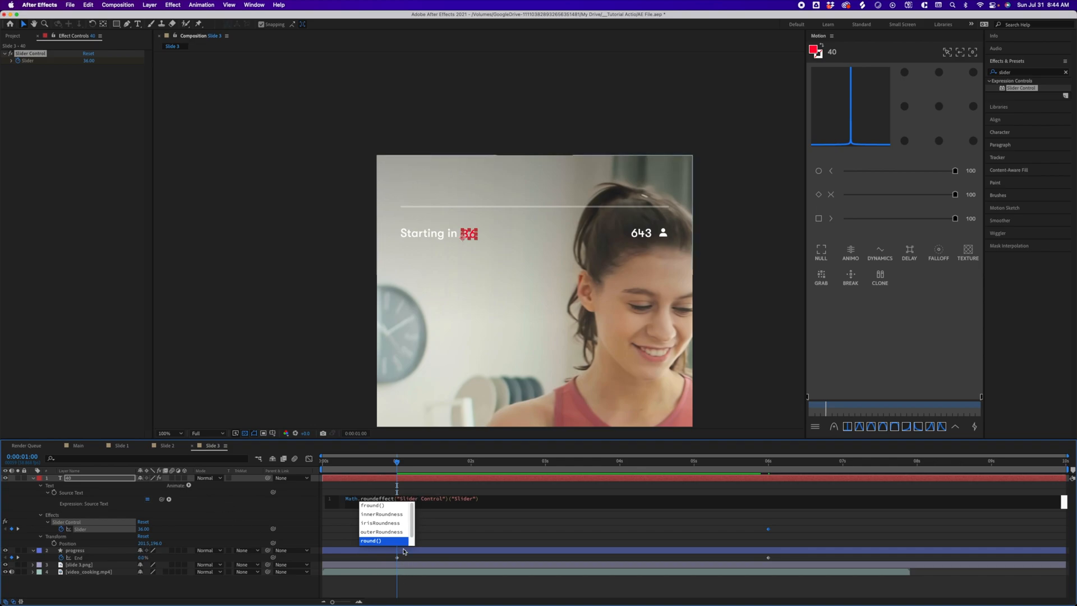
pyautogui.click(378, 541)
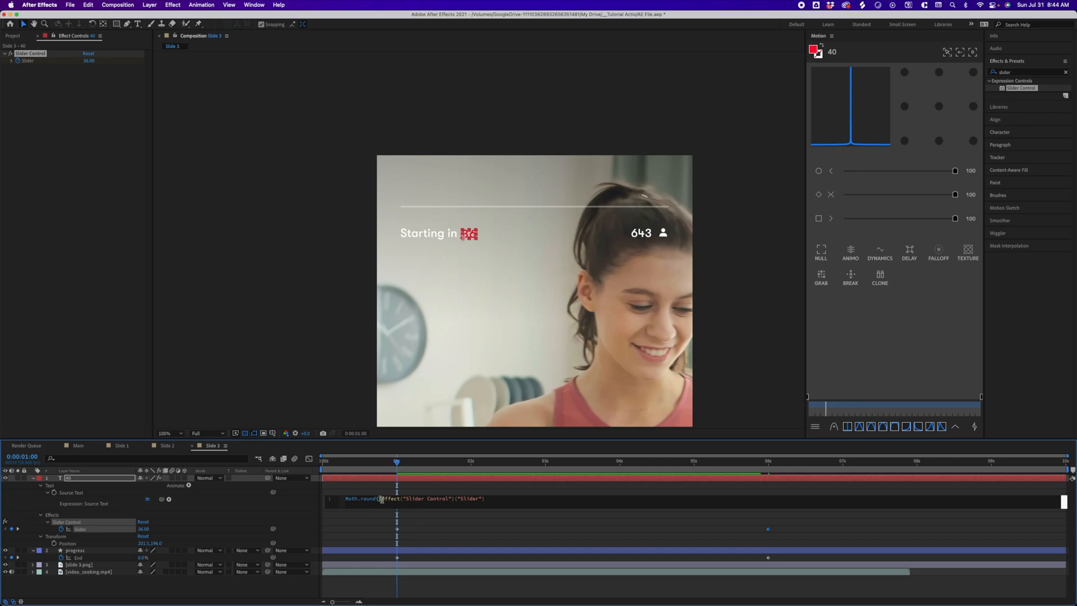
pyautogui.press('Delete')
pyautogui.click(496, 516)
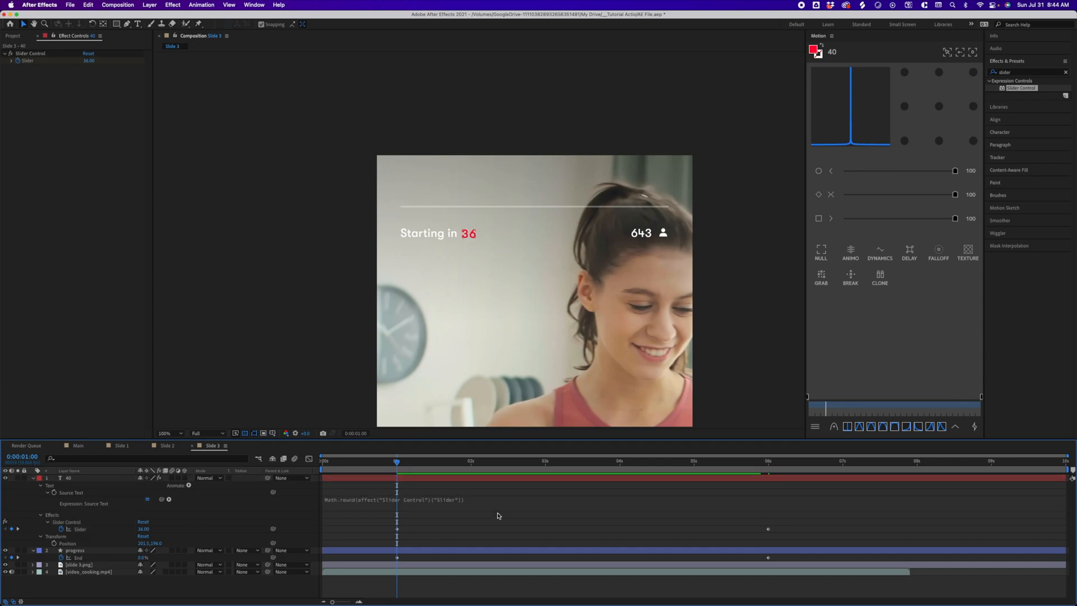
# Preview the rounded countdown together with the progress bar across the whole Slide 3 composition.
pyautogui.press('space')
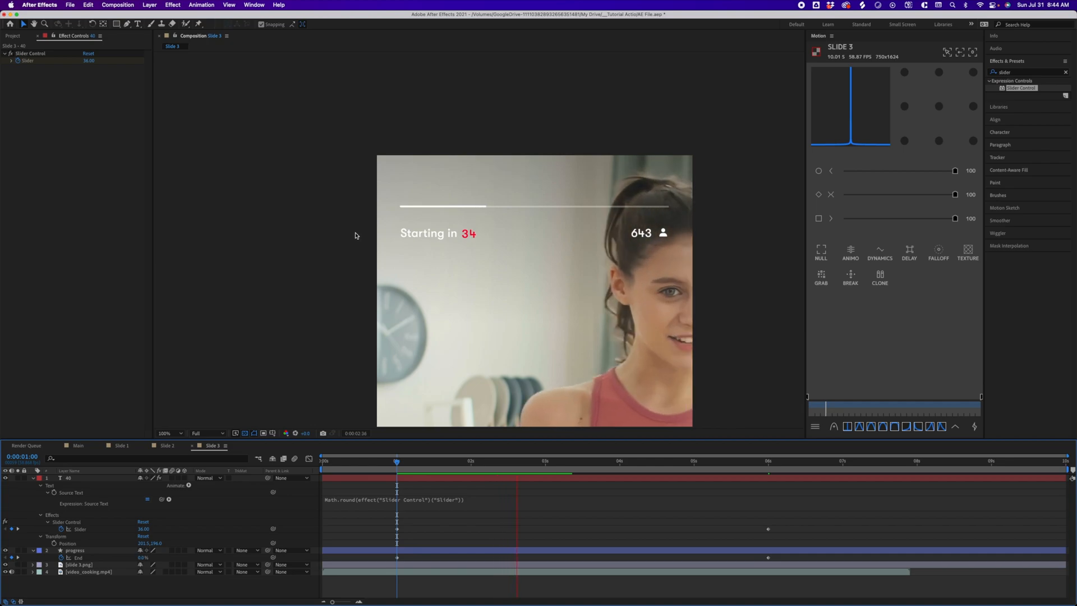
pyautogui.scroll(-1, 367, 230)
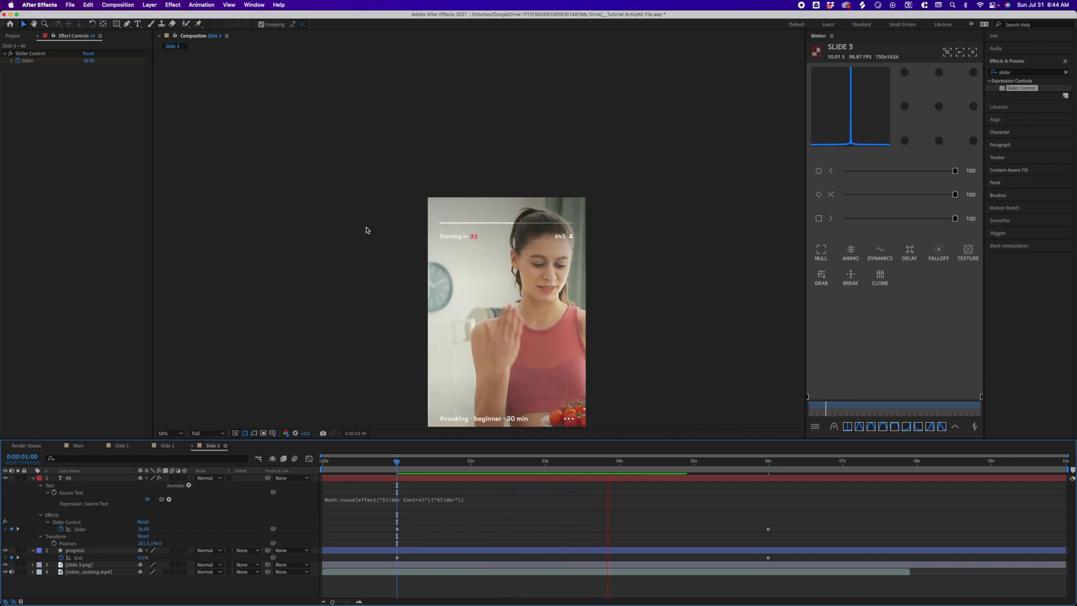
pyautogui.press('space')
pyautogui.scroll(-1, 393, 255)
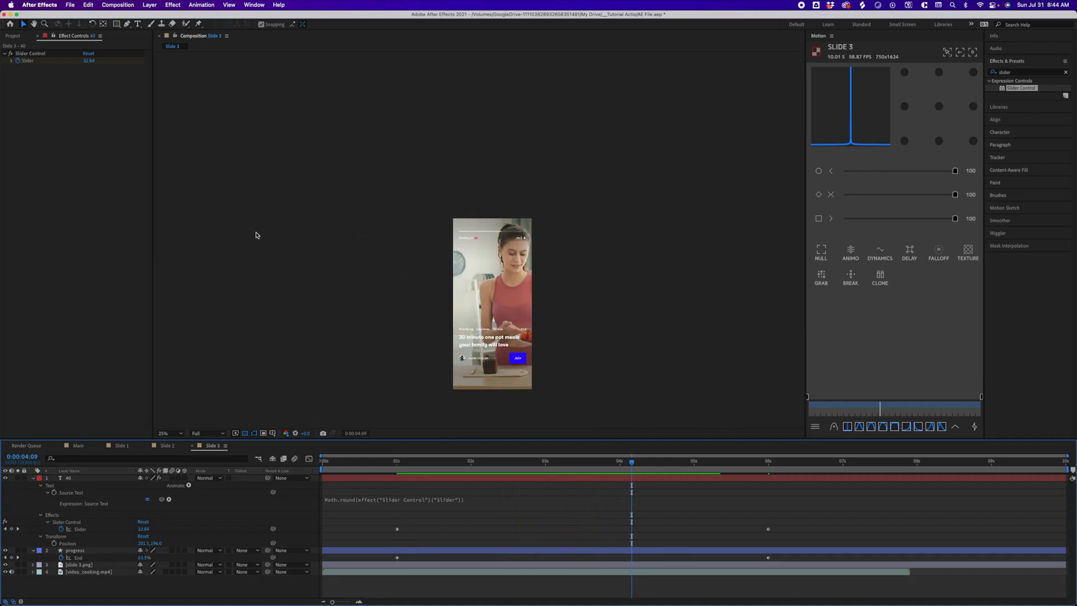
# Group the Main, Slide 1, Slide 2 and Slide 3 compositions into a new project folder named "_Comps".
pyautogui.click(13, 36)
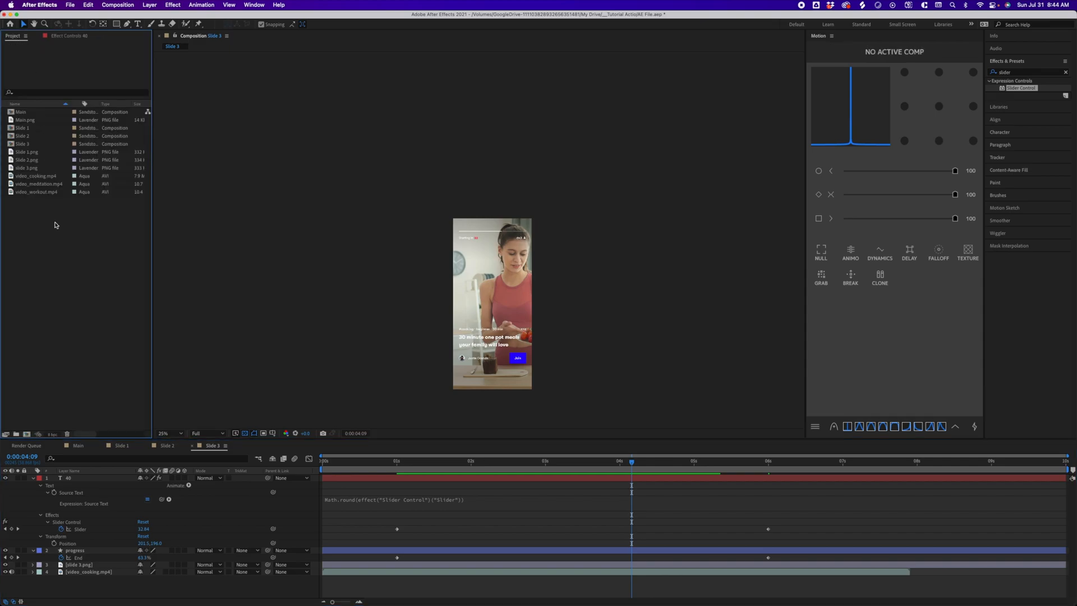
pyautogui.click(28, 128)
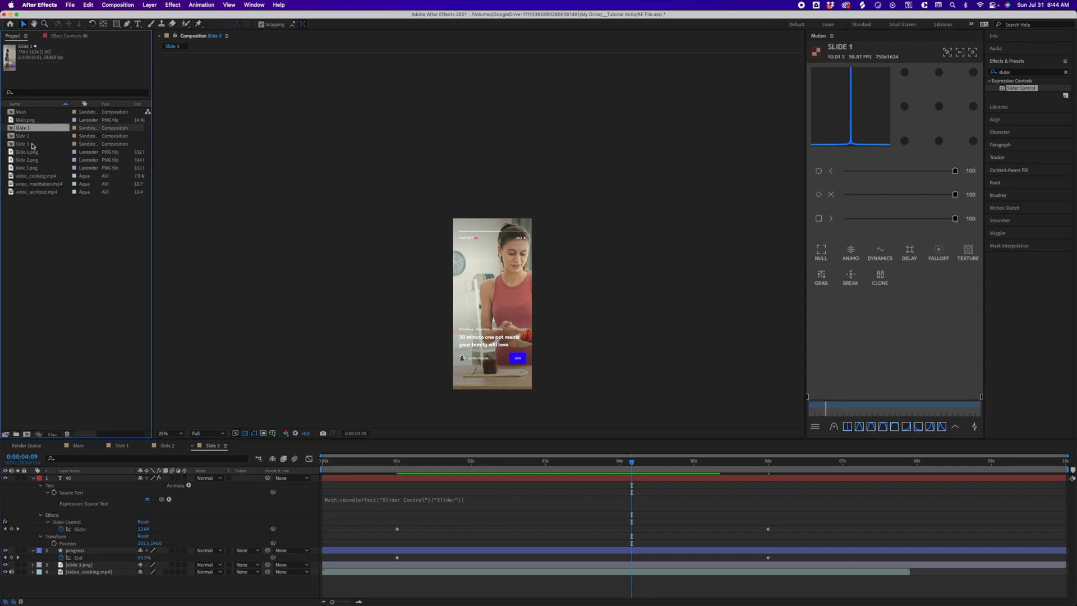
pyautogui.keyDown('super'); pyautogui.click(32, 145); pyautogui.keyUp('super')
pyautogui.keyDown('super'); pyautogui.click(32, 136); pyautogui.keyUp('super')
pyautogui.keyDown('super'); pyautogui.click(33, 112); pyautogui.keyUp('super')
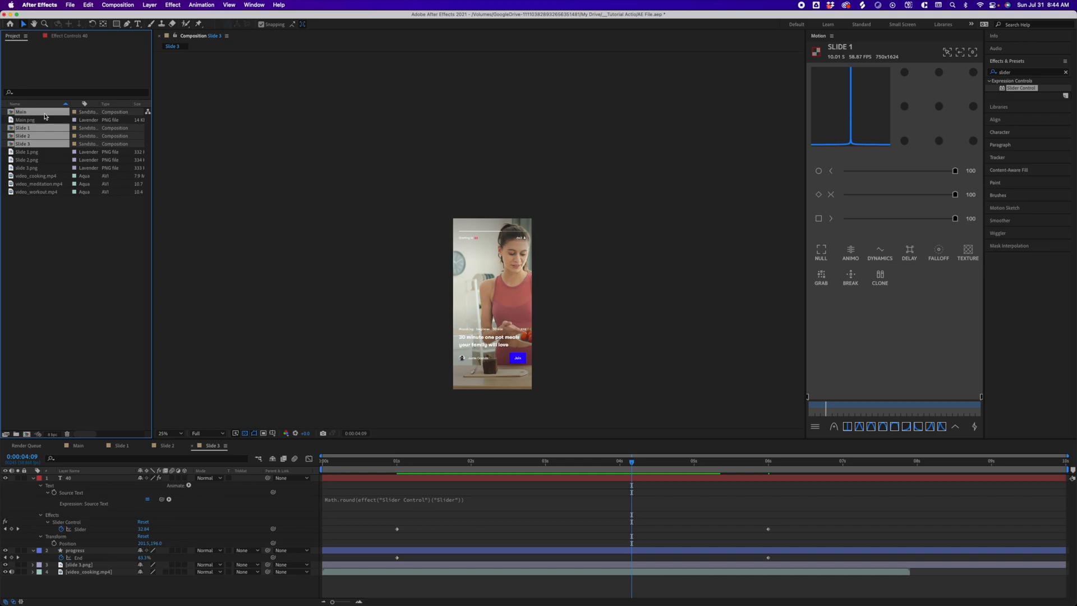
pyautogui.moveTo(42, 112); pyautogui.dragTo(18, 434)
pyautogui.press('BackSpace')
pyautogui.write('_Comps')
pyautogui.press('Return')
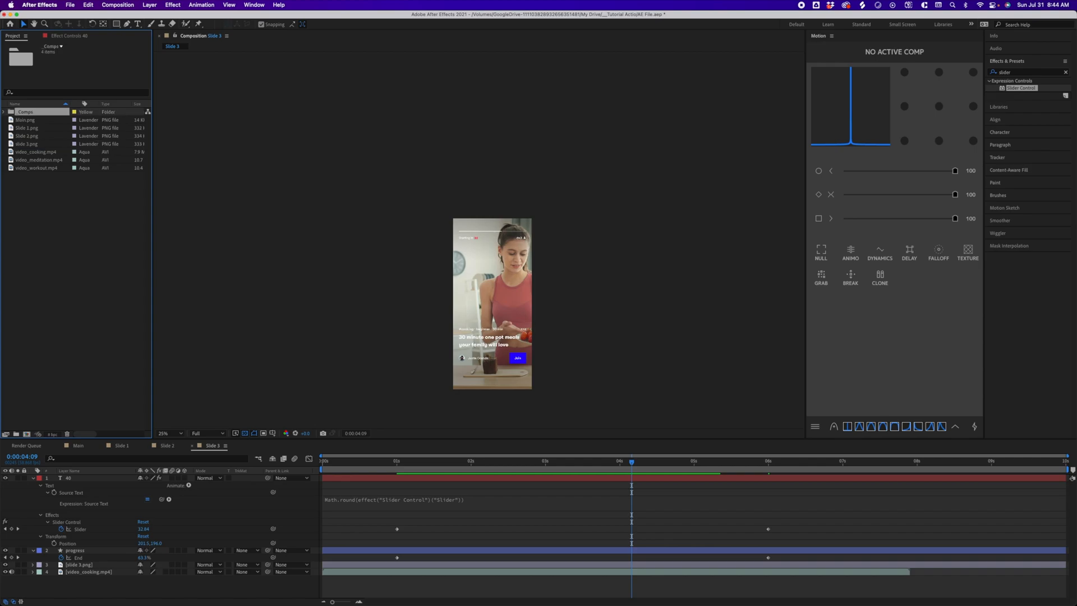
# Group Main.png and the three slide PNG files into a new project folder named "_IMG".
pyautogui.click(33, 119)
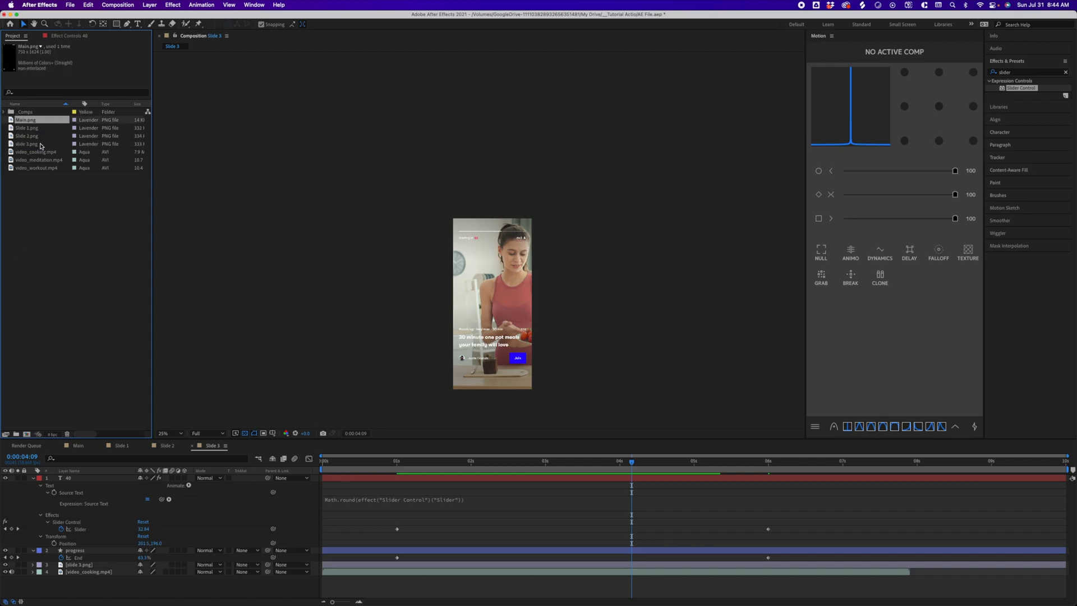
pyautogui.keyDown('shift'); pyautogui.click(41, 144); pyautogui.keyUp('shift')
pyautogui.moveTo(50, 121); pyautogui.dragTo(15, 434)
pyautogui.write('_IMG')
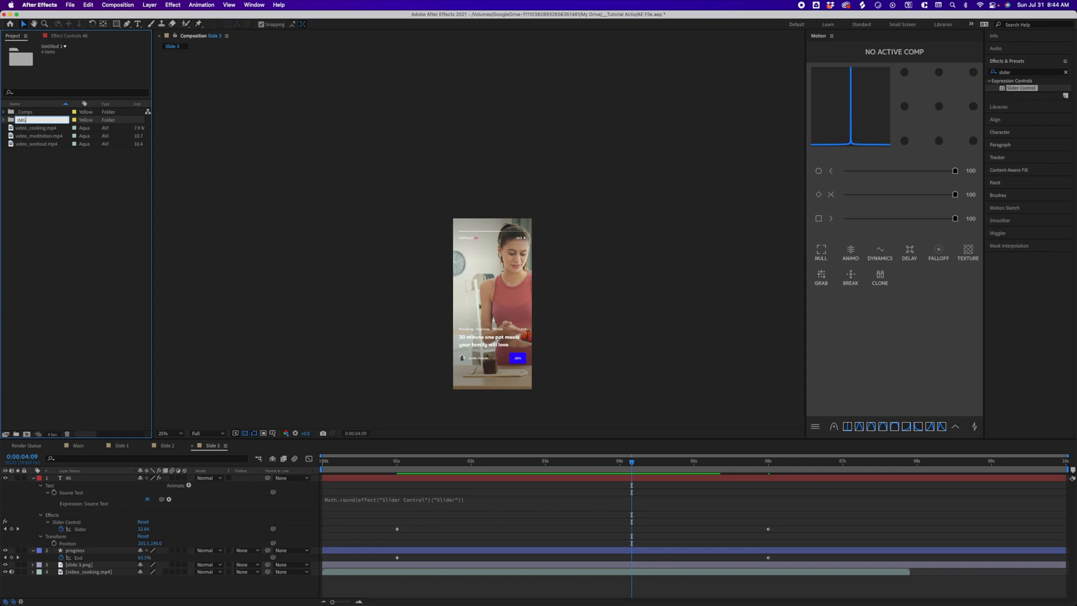
pyautogui.press('Return')
# Group the cooking, meditation and workout MP4 files into a new project folder named "Video".
pyautogui.click(37, 128)
pyautogui.keyDown('shift'); pyautogui.click(40, 144); pyautogui.keyUp('shift')
pyautogui.moveTo(49, 130); pyautogui.dragTo(16, 434)
pyautogui.write('Video')
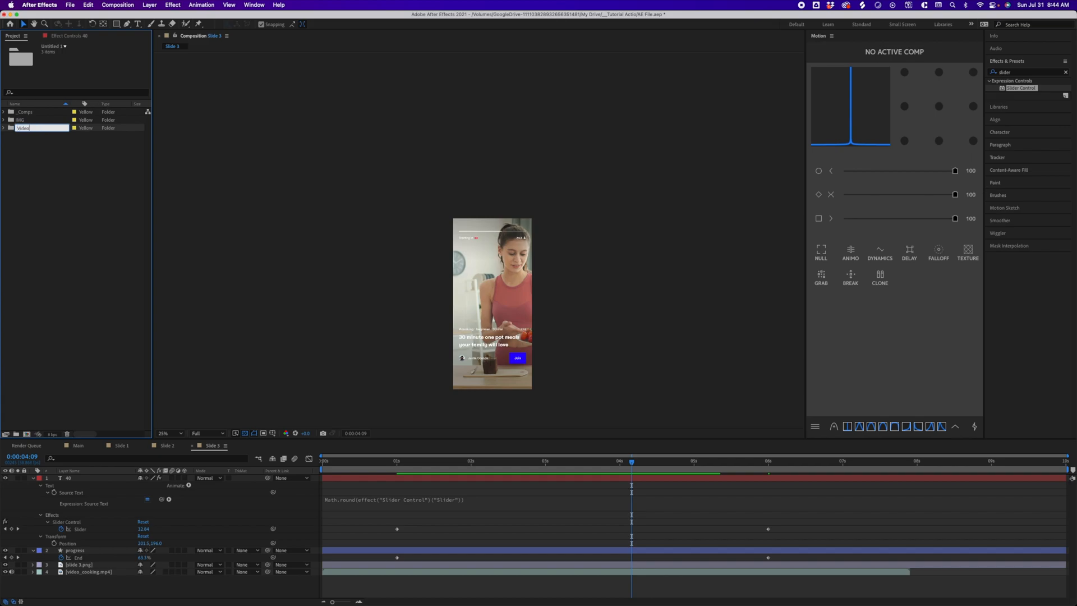
pyautogui.press('Return')
pyautogui.press('.')
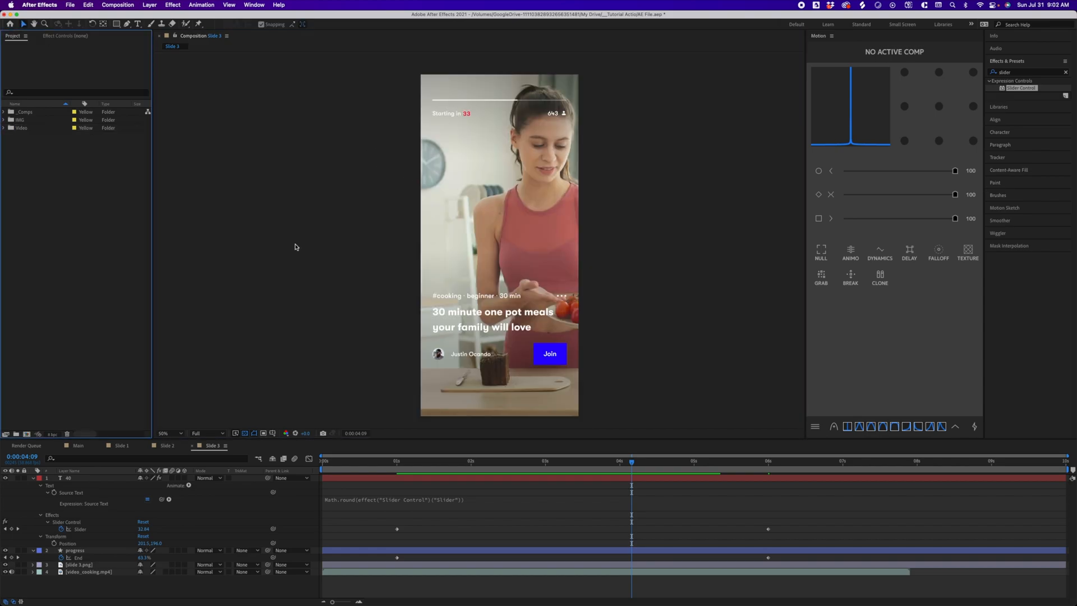
# Open the Main composition from the _Comps folder and add the Slide 1 composition, aligned to the frame.
pyautogui.click(4, 111)
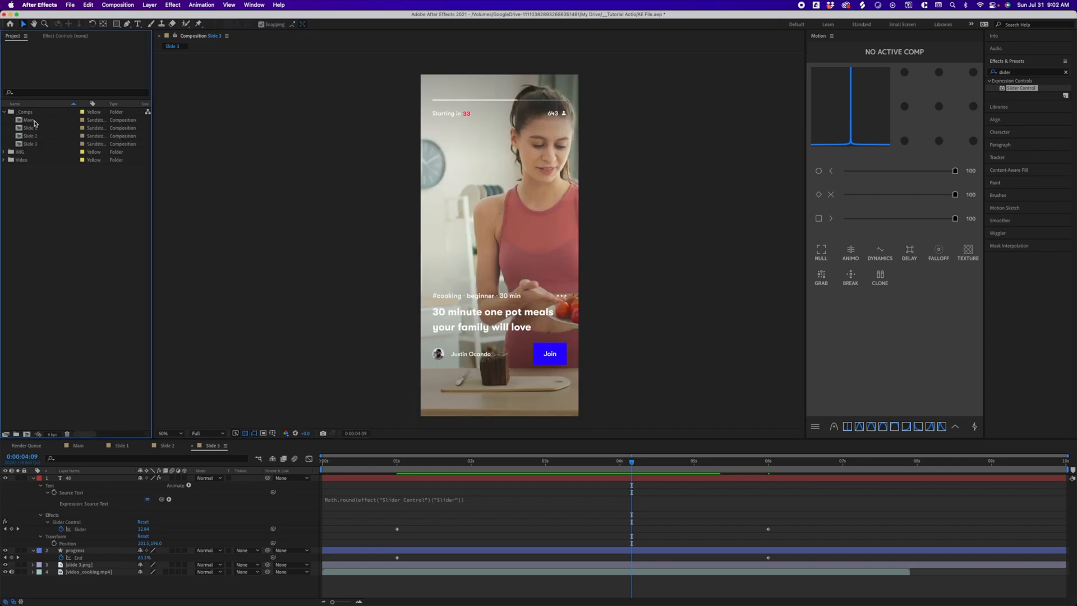
pyautogui.doubleClick(34, 121)
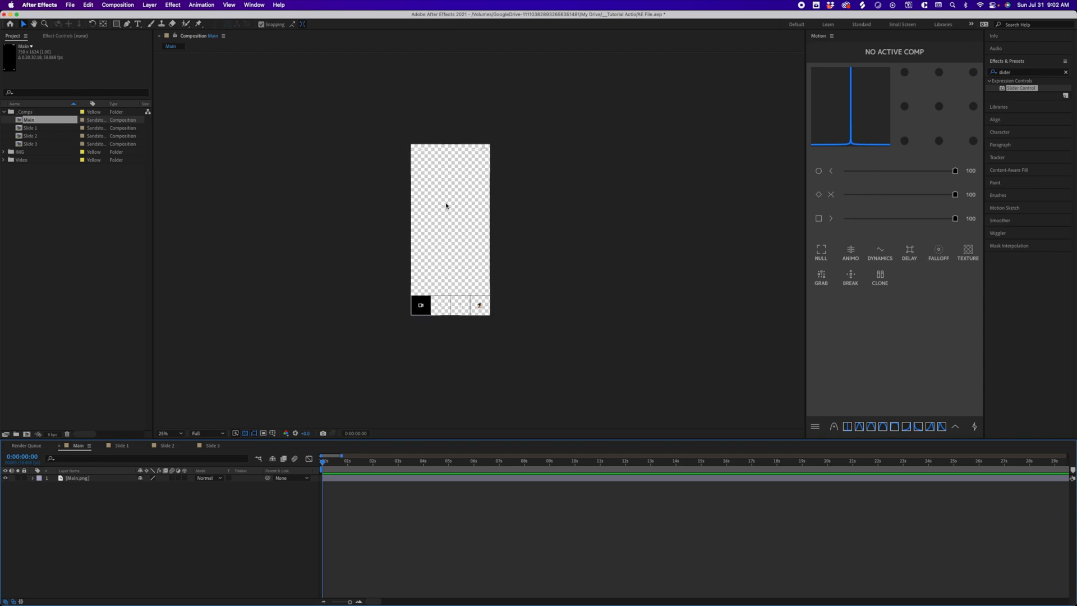
pyautogui.press('.')
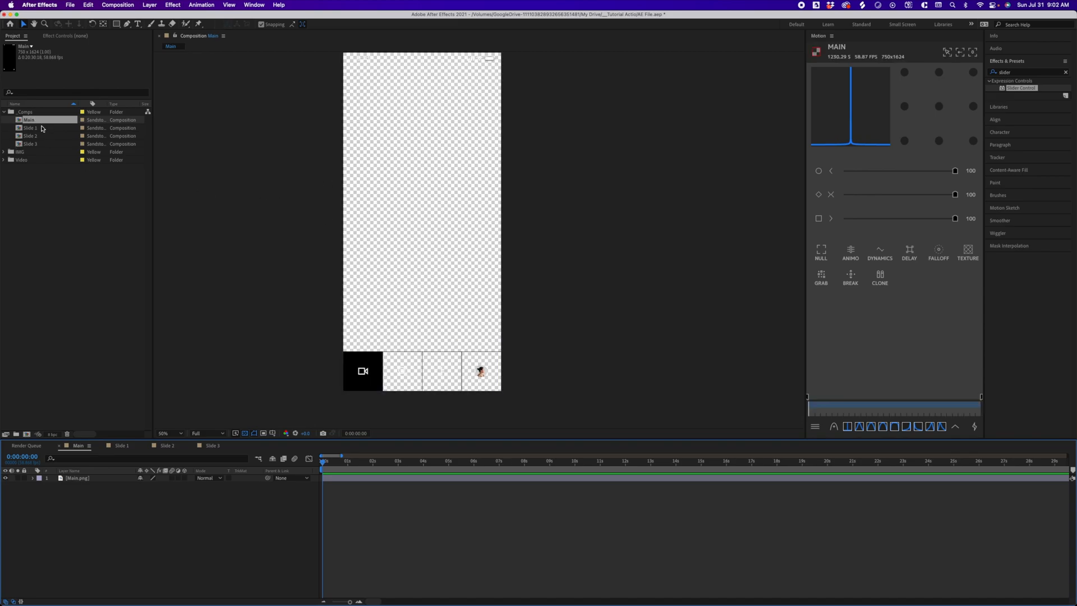
pyautogui.click(42, 128)
pyautogui.moveTo(324, 177); pyautogui.dragTo(432, 223)
pyautogui.press(',')
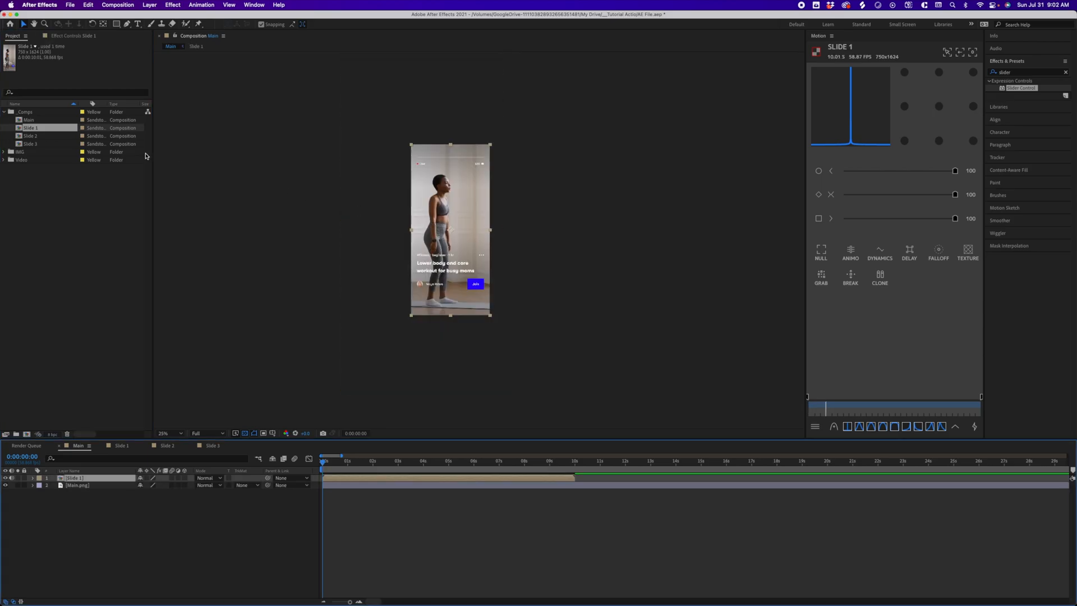
# Add the Slide 2 composition directly below Slide 1 and Slide 3 directly below Slide 2, snapped edge to edge.
pyautogui.moveTo(42, 136); pyautogui.dragTo(535, 369)
pyautogui.moveTo(508, 255); pyautogui.dragTo(530, 165)
pyautogui.moveTo(544, 227); pyautogui.dragTo(477, 243)
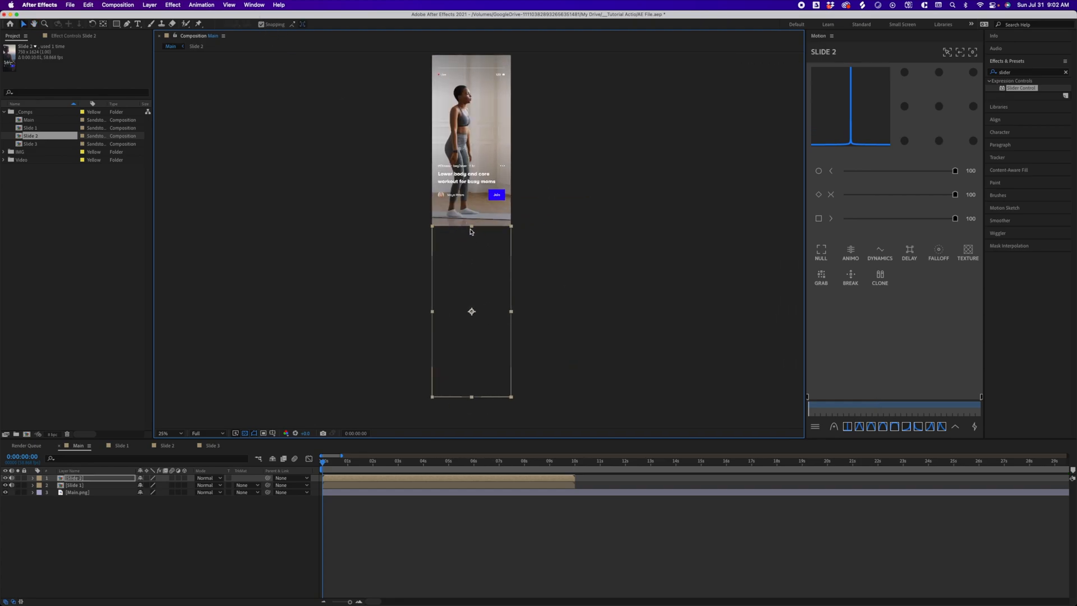
pyautogui.press(',')
pyautogui.moveTo(33, 143); pyautogui.dragTo(477, 364)
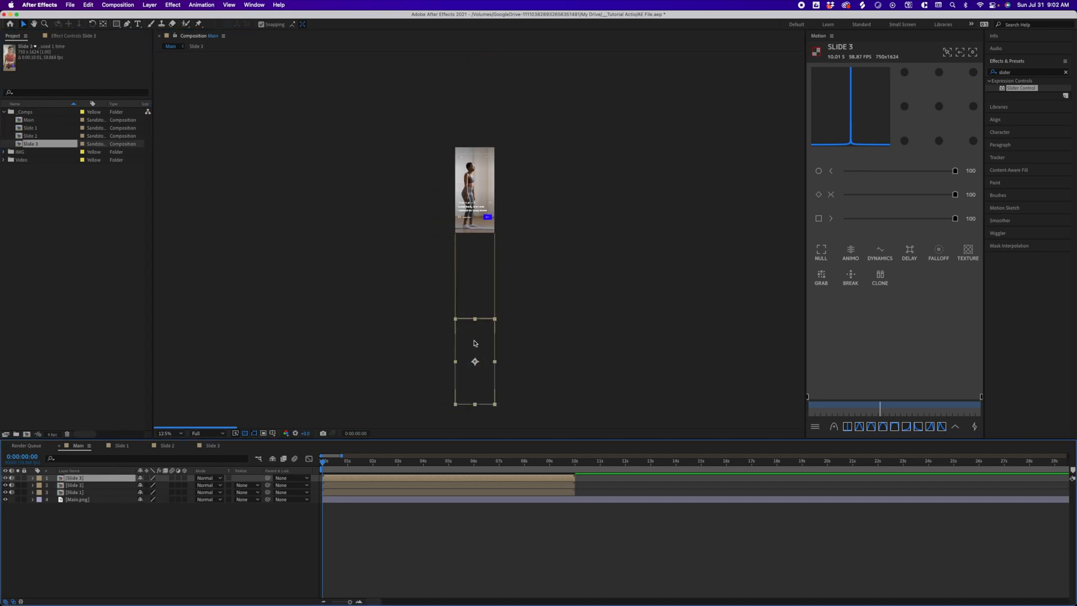
pyautogui.press('.')
pyautogui.moveTo(474, 416); pyautogui.dragTo(474, 413)
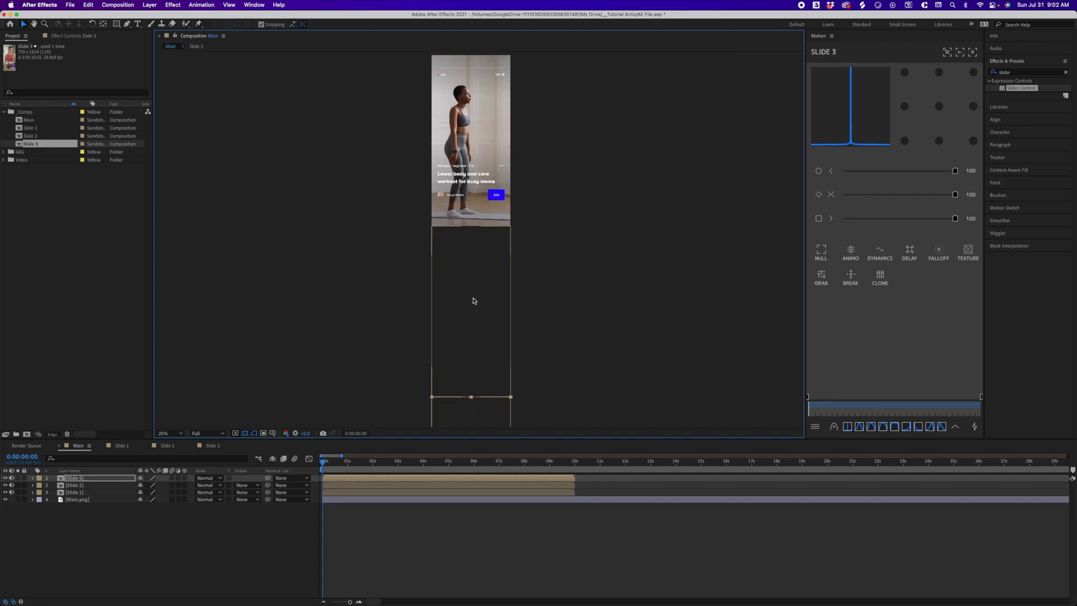
# Reorder the layers so Main.png is on top, followed by Slide 1, Slide 2 and Slide 3.
pyautogui.click(81, 492)
pyautogui.keyDown('super'); pyautogui.click(85, 485); pyautogui.keyUp('super')
pyautogui.keyDown('super'); pyautogui.click(91, 479); pyautogui.keyUp('super')
pyautogui.moveTo(91, 479)
pyautogui.mouseDown()
pyautogui.moveTo(91, 504)
pyautogui.moveTo(84, 483)
pyautogui.moveTo(90, 493)
pyautogui.mouseUp()
pyautogui.click(124, 548)
pyautogui.click(89, 499)
pyautogui.click(324, 267)
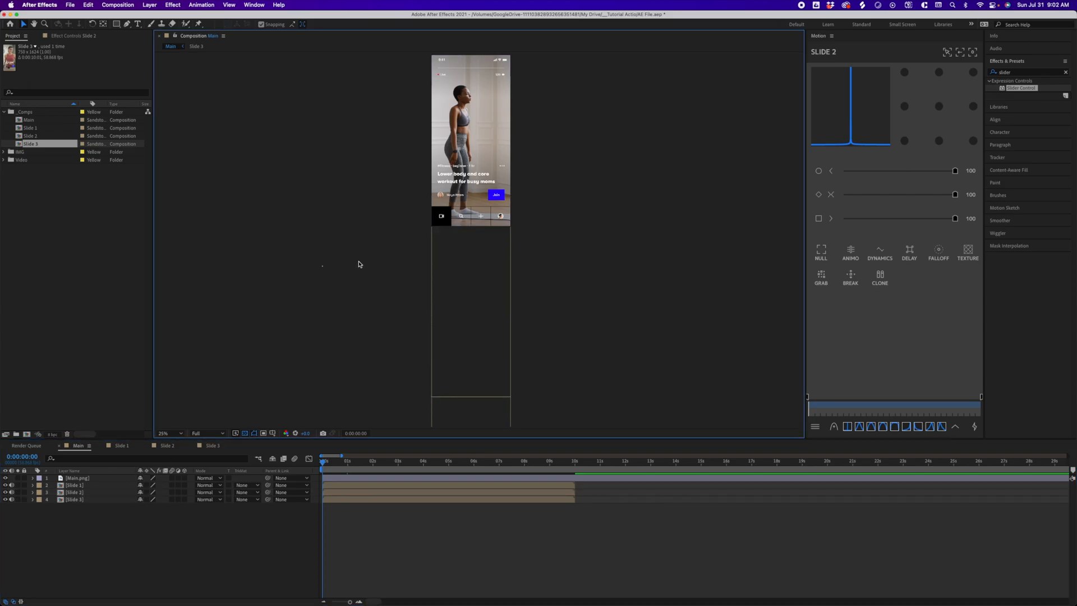
# Add a new null object to the Main composition.
pyautogui.scroll(4, 377, 180)
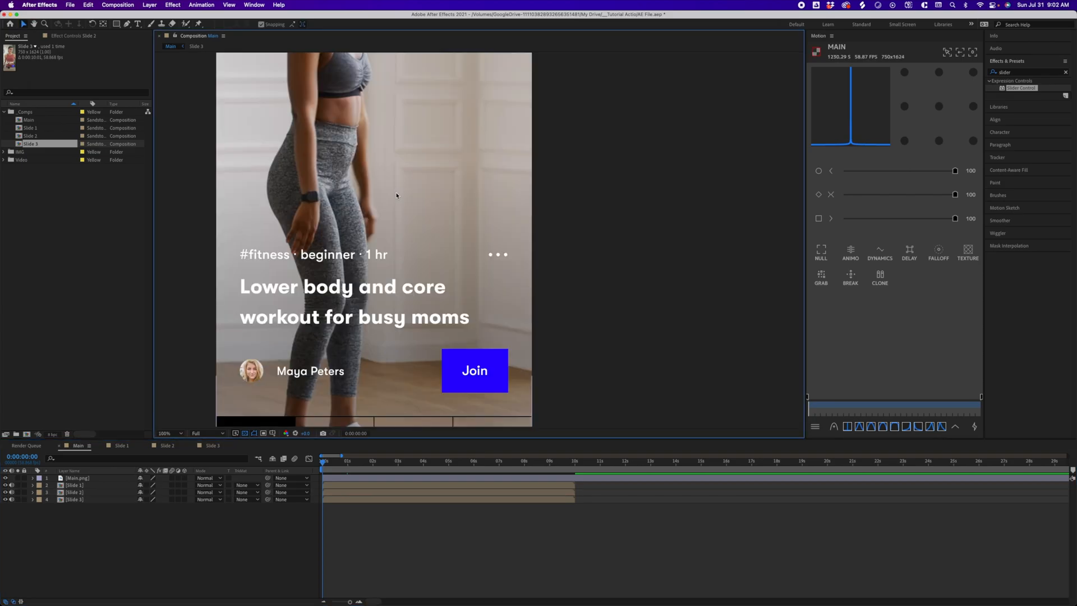
pyautogui.scroll(-2, 396, 195)
pyautogui.press('space')
pyautogui.moveTo(310, 214); pyautogui.dragTo(355, 233)
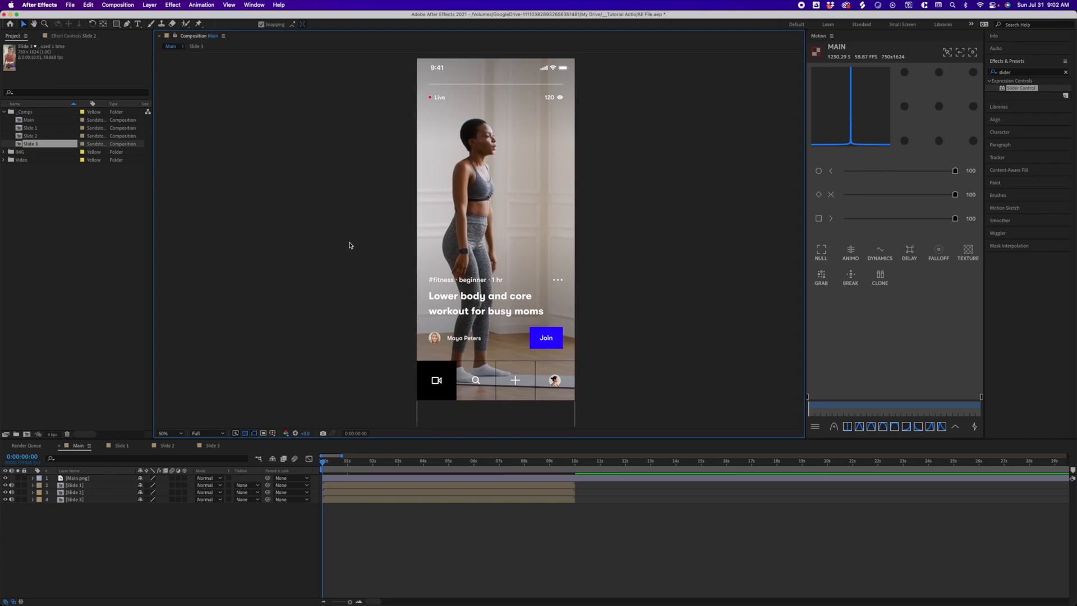
pyautogui.rightClick(342, 241)
pyautogui.click(336, 238)
pyautogui.rightClick(322, 257)
pyautogui.moveTo(395, 263)
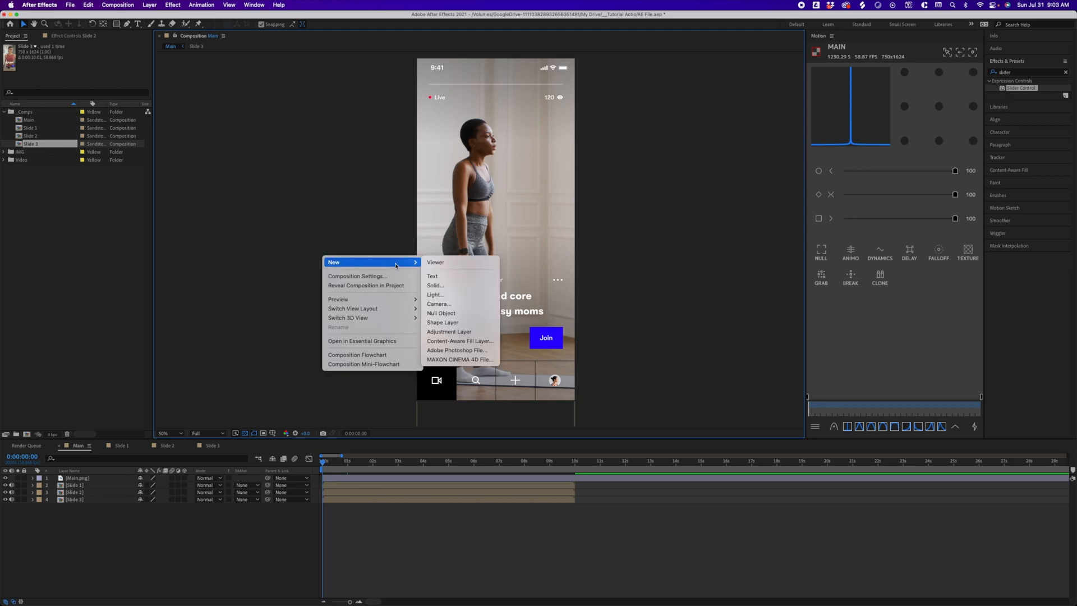
pyautogui.click(452, 315)
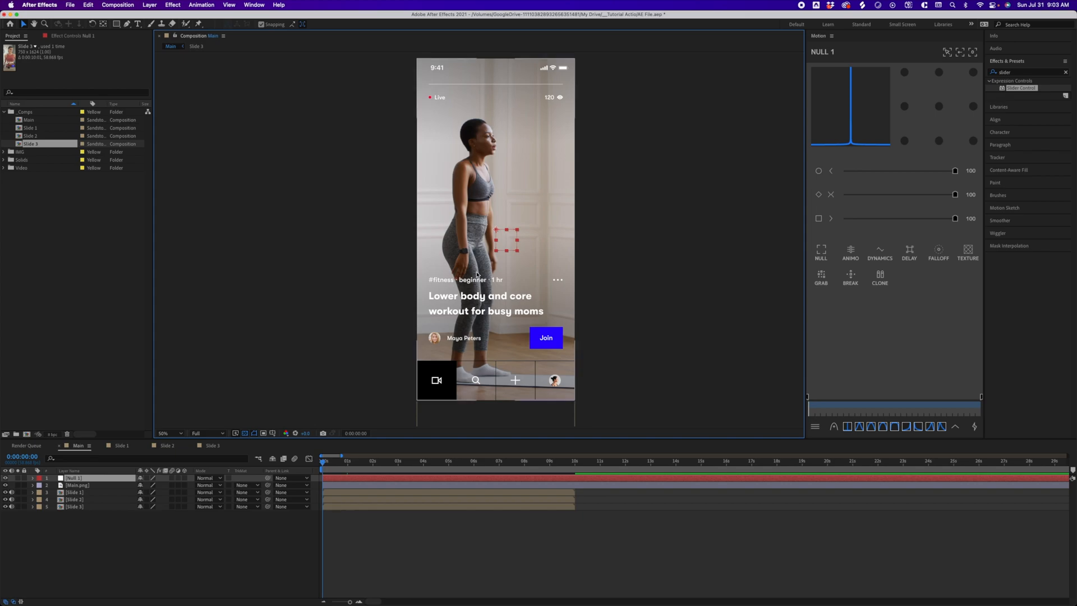
# Fit the null object to the composition size and move its anchor point to its center.
pyautogui.rightClick(504, 246)
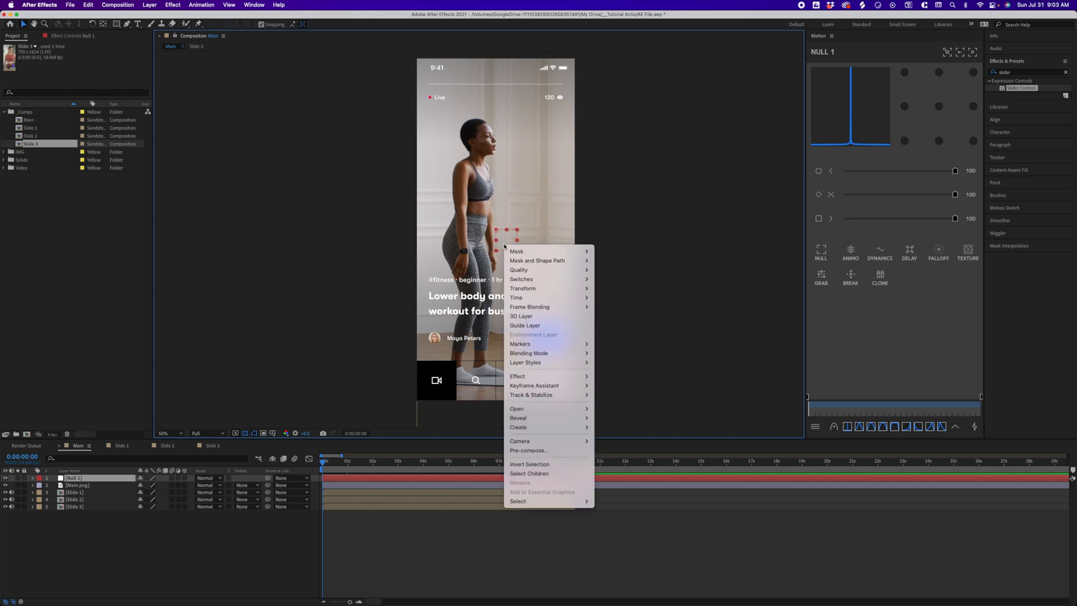
pyautogui.moveTo(552, 288)
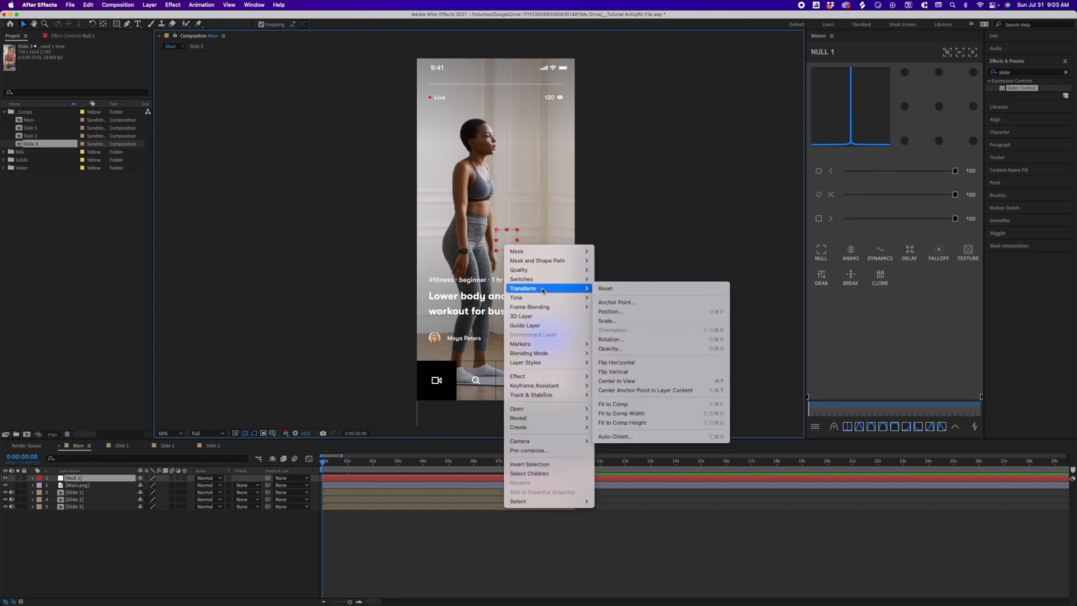
pyautogui.click(668, 405)
pyautogui.press(',')
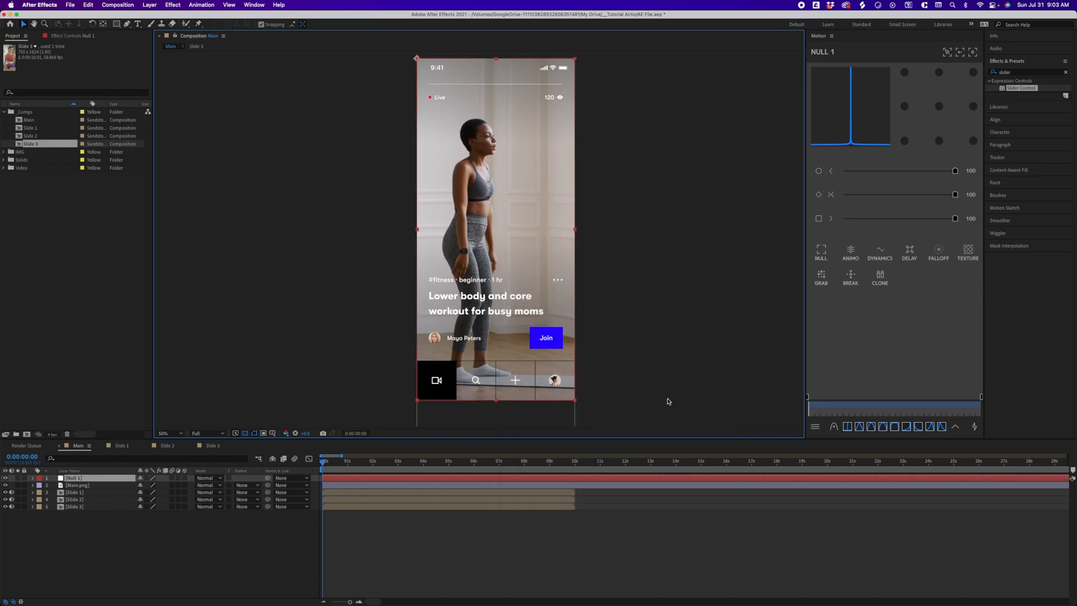
pyautogui.press('.')
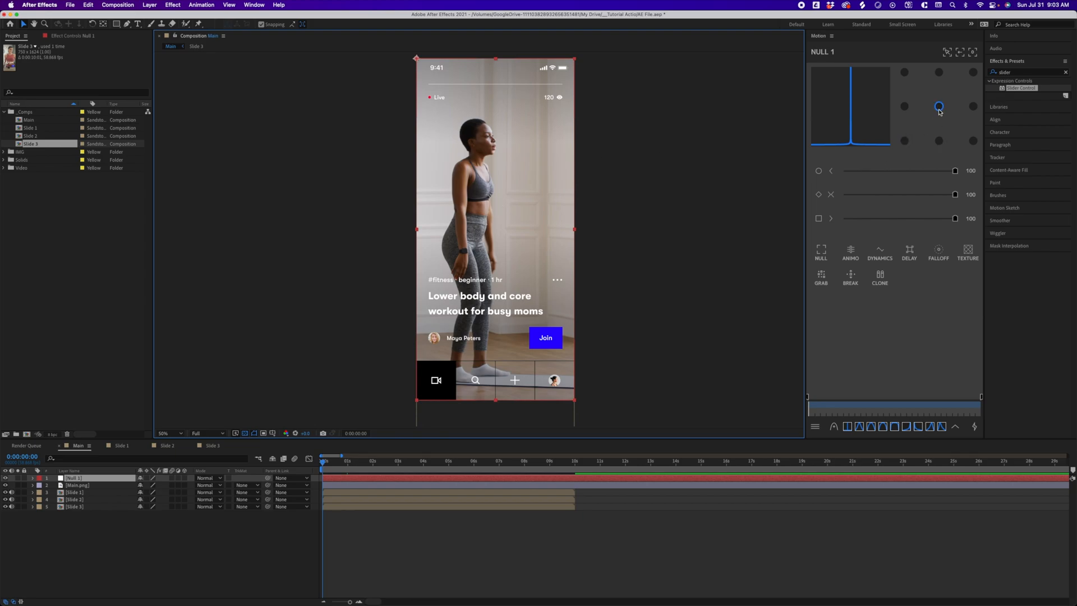
pyautogui.click(939, 107)
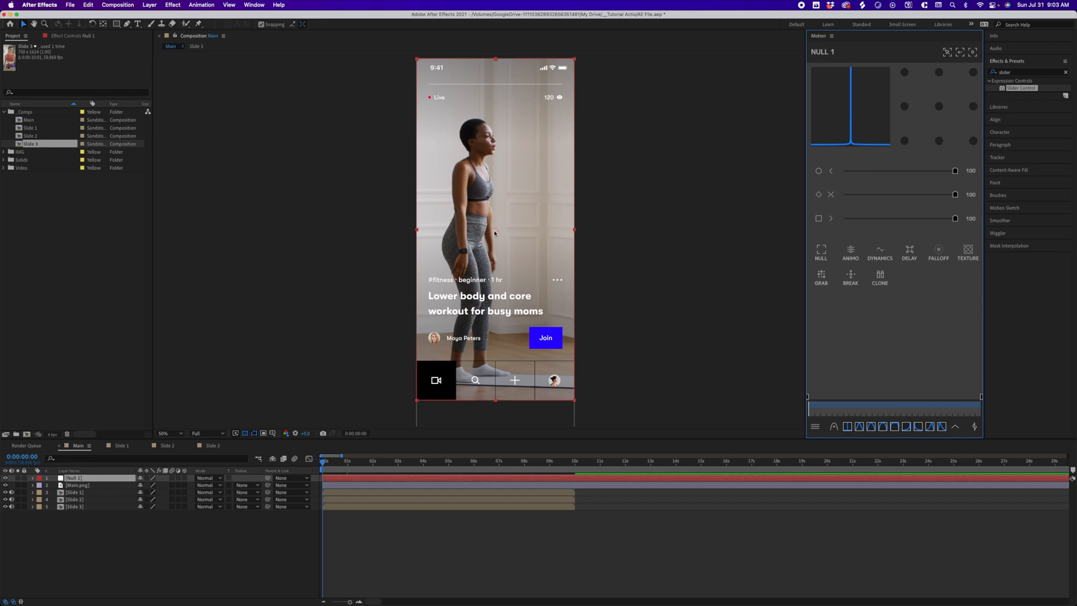
# Rename the null layer "swipe movement" and place it directly below Main.png in the layer stack.
pyautogui.click(90, 478)
pyautogui.press('Return')
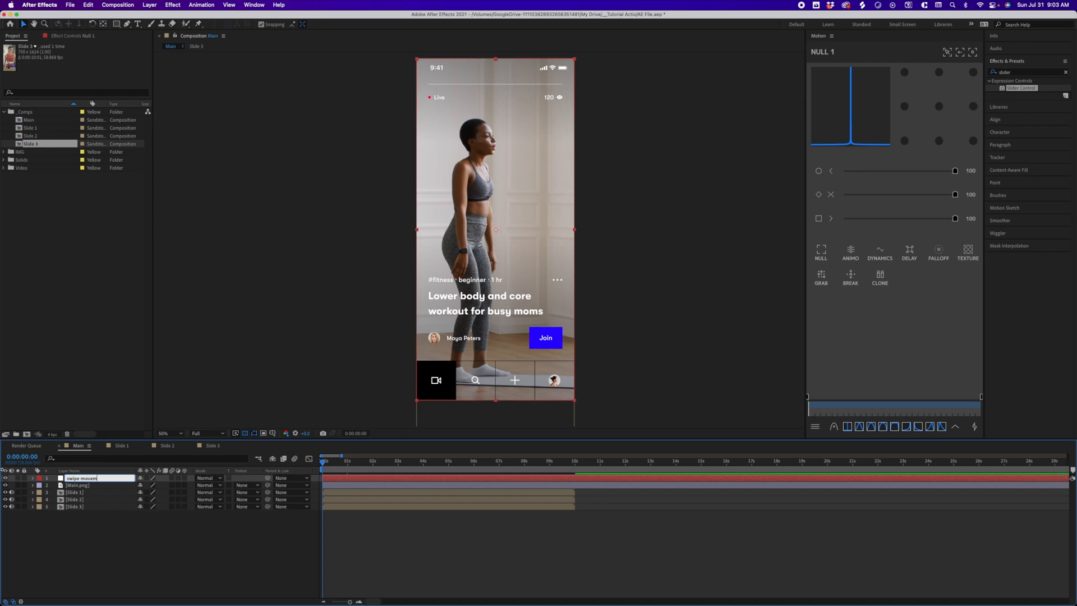
pyautogui.write('swipe movement')
pyautogui.press('Return')
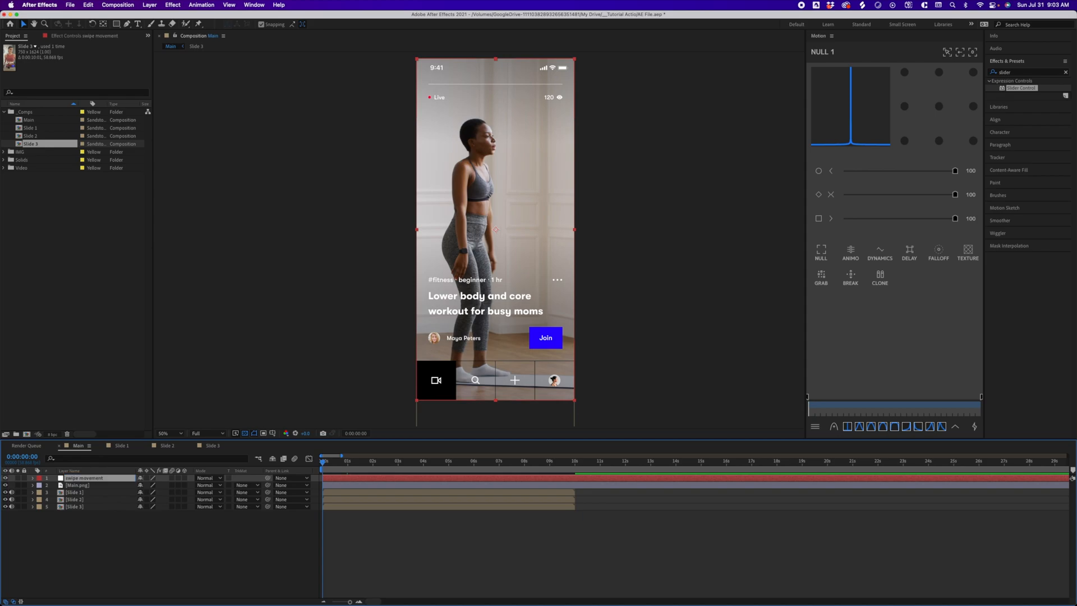
pyautogui.moveTo(103, 481); pyautogui.dragTo(102, 492)
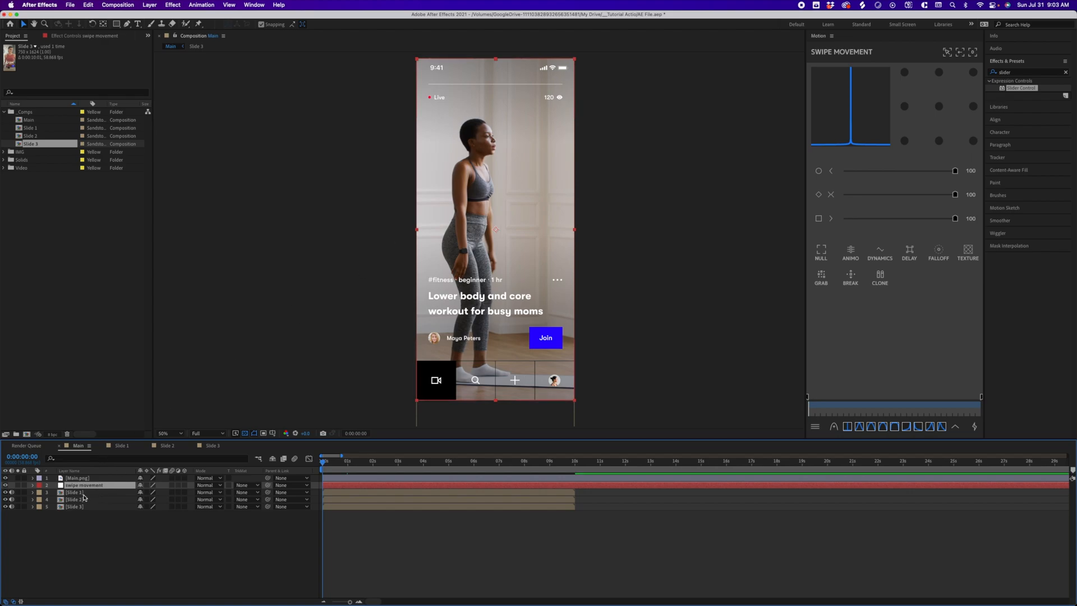
# Parent the Slide 1, Slide 2 and Slide 3 layers to the swipe movement null.
pyautogui.click(91, 493)
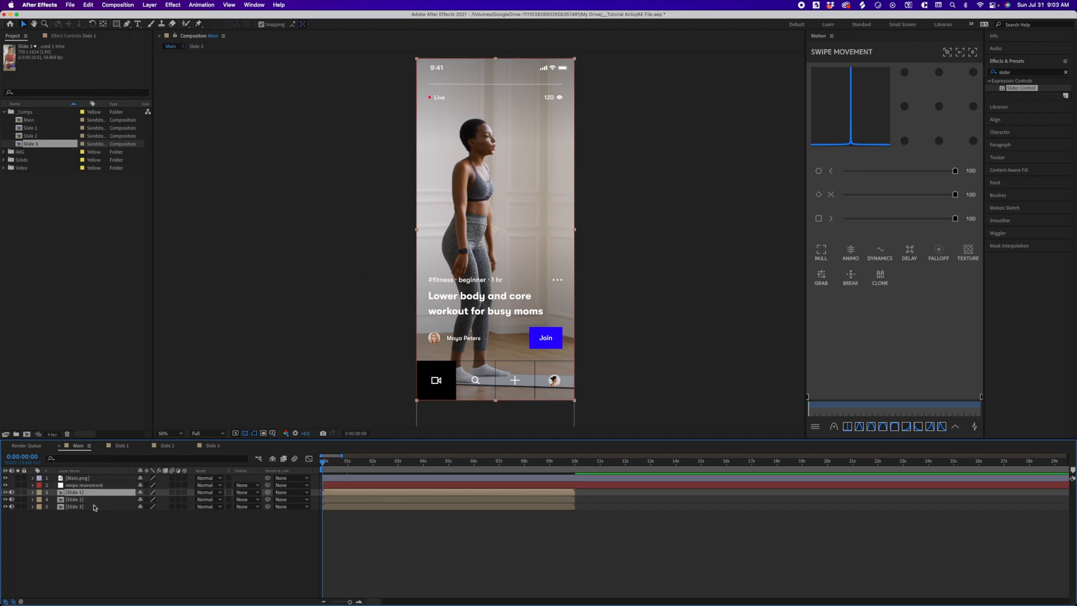
pyautogui.keyDown('shift'); pyautogui.click(98, 506); pyautogui.keyUp('shift')
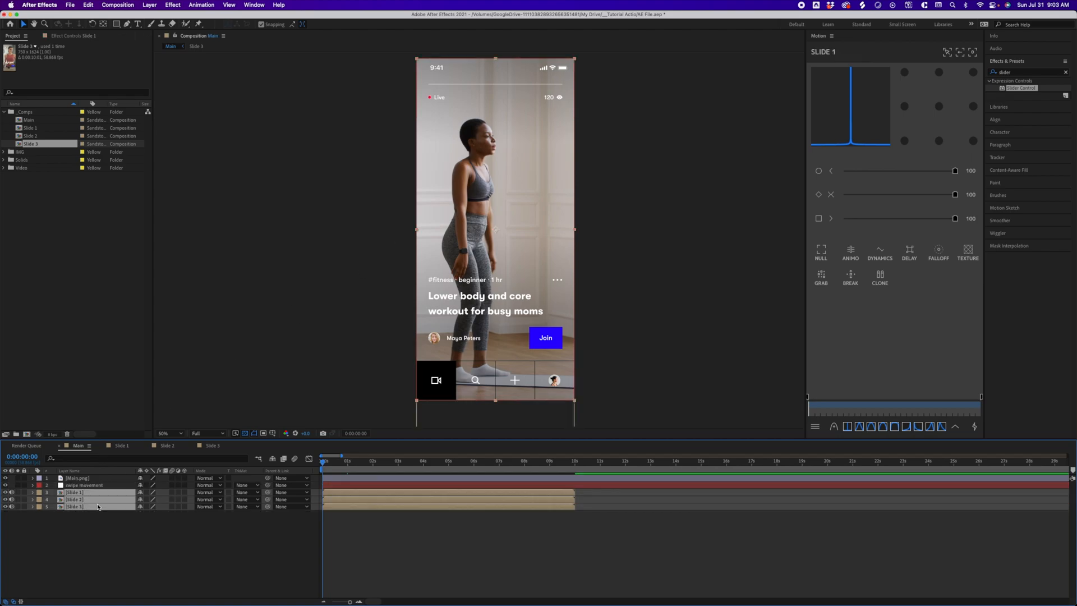
pyautogui.moveTo(268, 492); pyautogui.dragTo(121, 487)
# Set the first Position keyframe on the swipe movement null at 0:00:04:58.
pyautogui.click(130, 486)
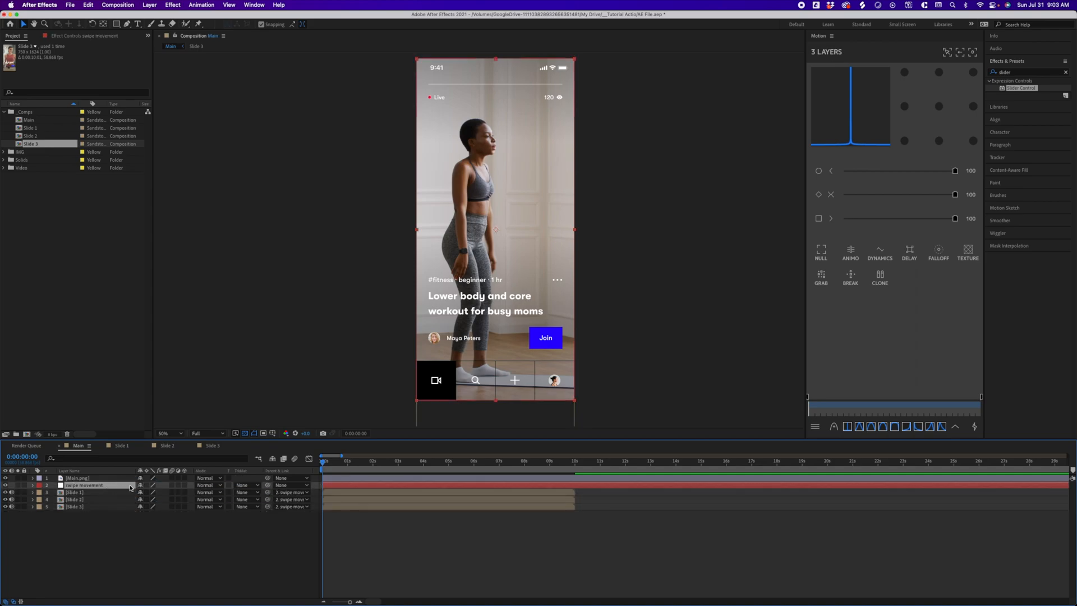
pyautogui.press('p')
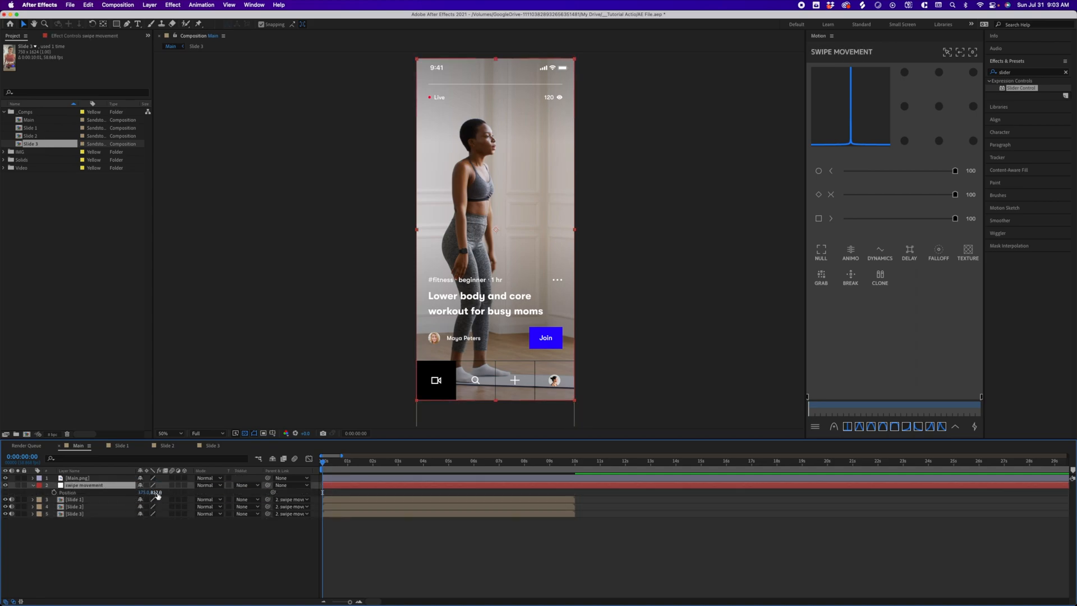
pyautogui.moveTo(161, 493); pyautogui.dragTo(128, 488)
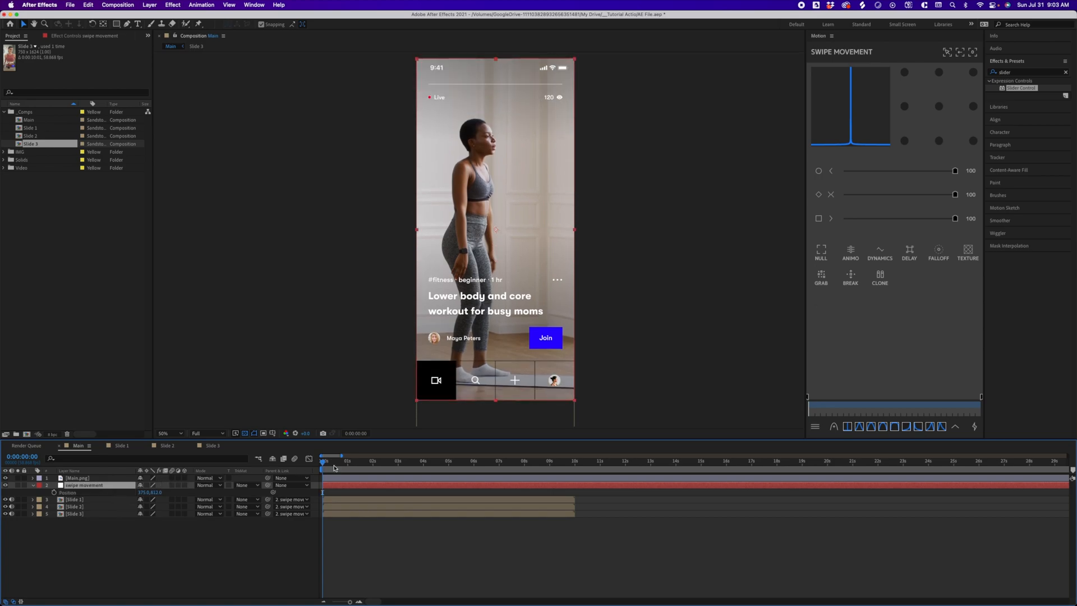
pyautogui.moveTo(324, 462); pyautogui.dragTo(449, 473)
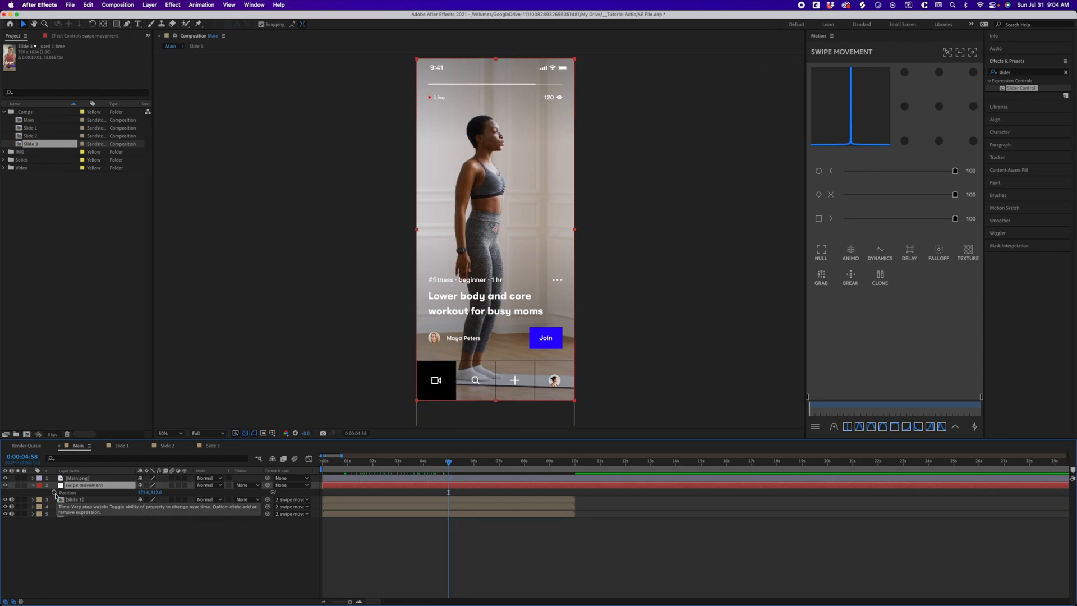
pyautogui.click(54, 493)
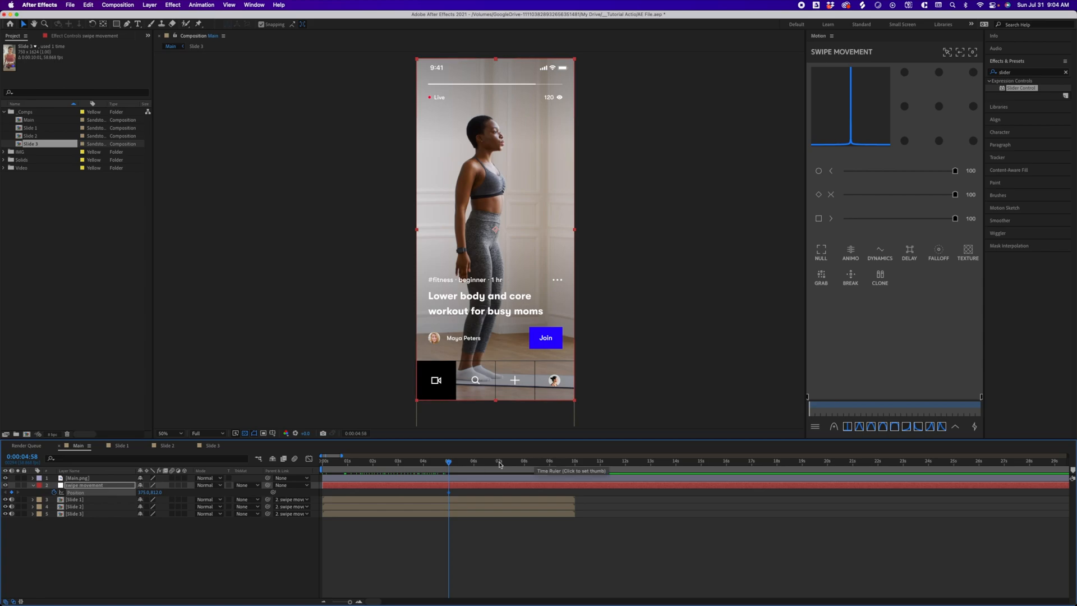
# Add a second Position keyframe at 0:00:05:44 with the swipe movement null's Y position set to -812.
pyautogui.moveTo(449, 464); pyautogui.dragTo(470, 467)
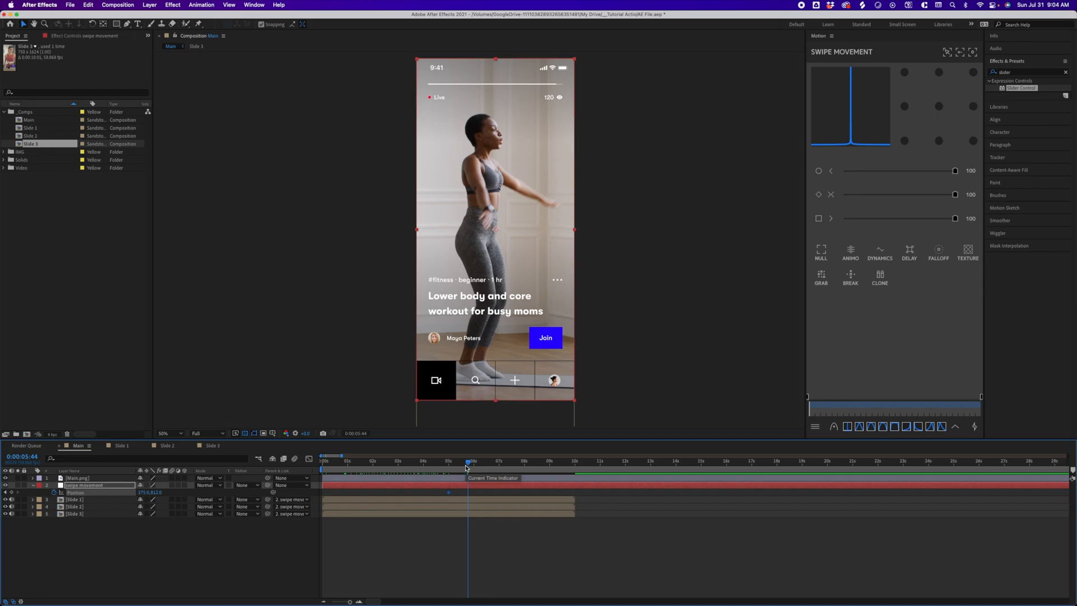
pyautogui.click(160, 494)
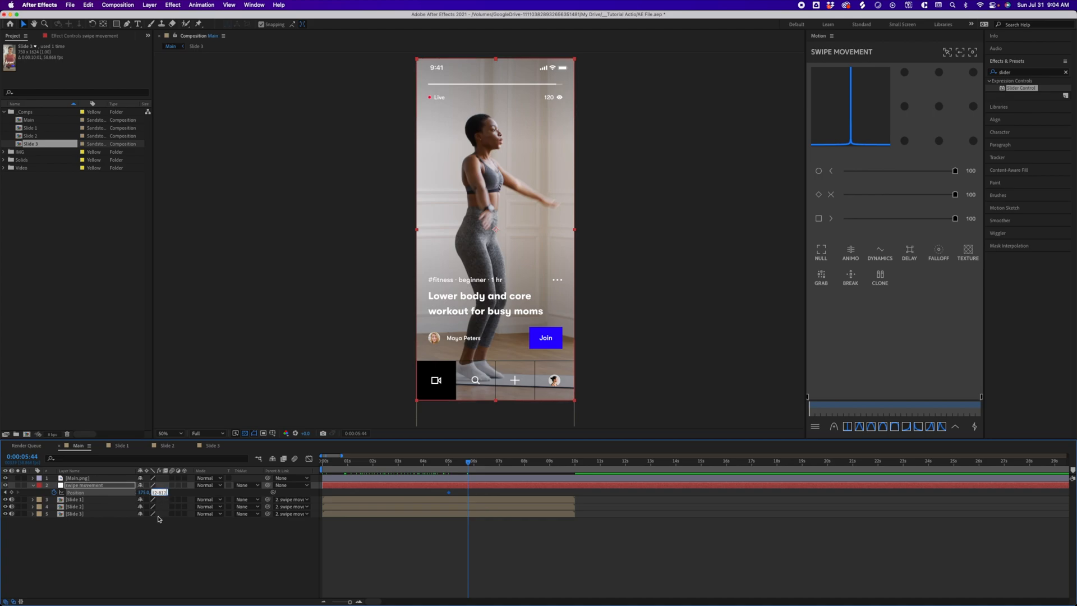
pyautogui.write('-812')
pyautogui.press('Return')
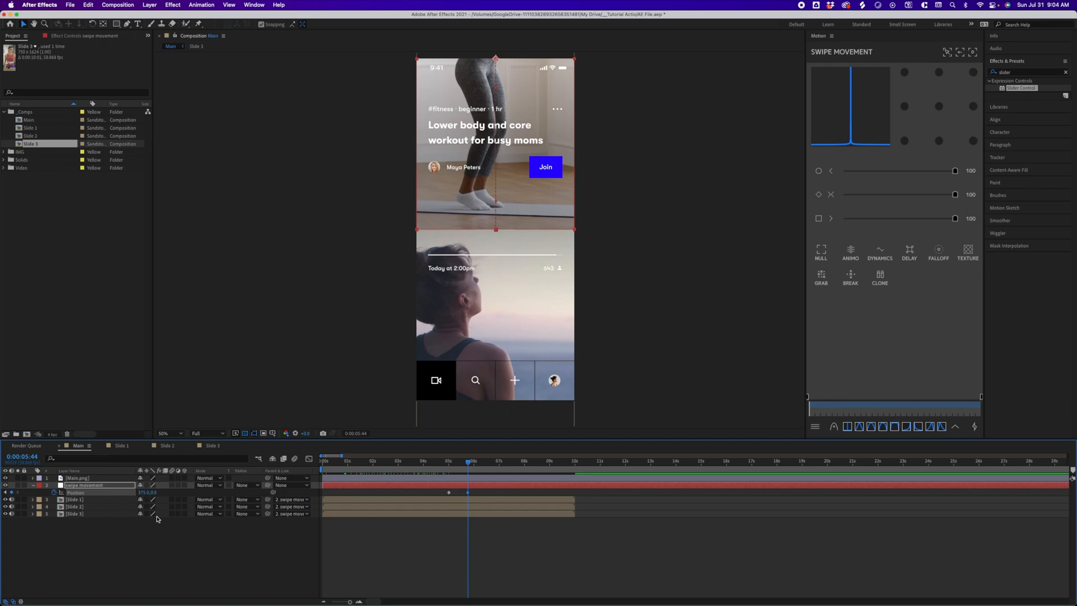
pyautogui.click(155, 492)
pyautogui.press('Return')
# Preview the swipe from Slide 1 to Slide 2, starting just before the first Position keyframe.
pyautogui.click(454, 463)
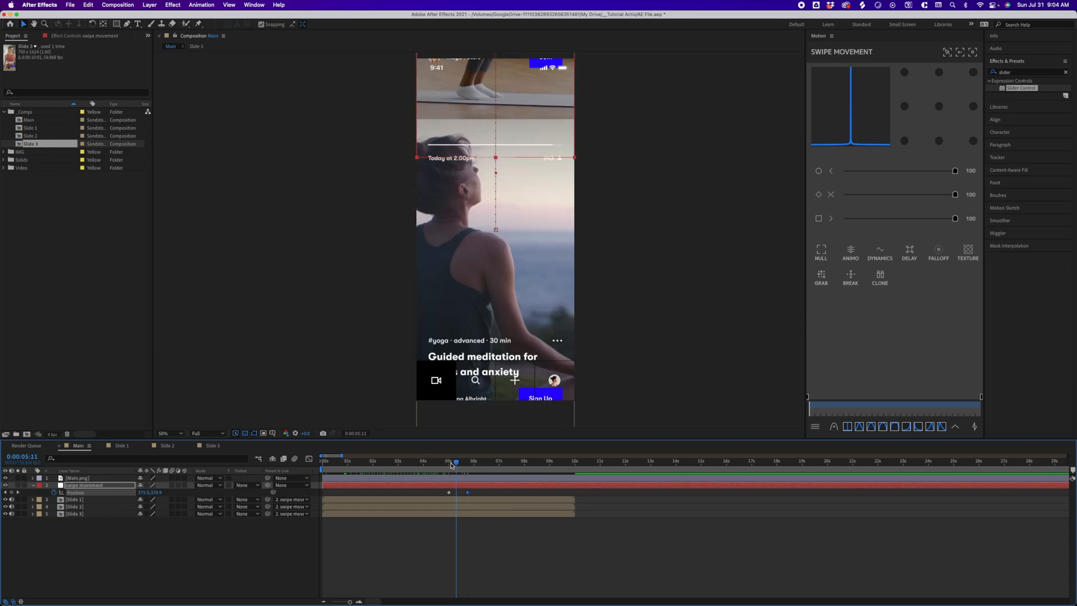
pyautogui.moveTo(451, 464); pyautogui.dragTo(448, 464)
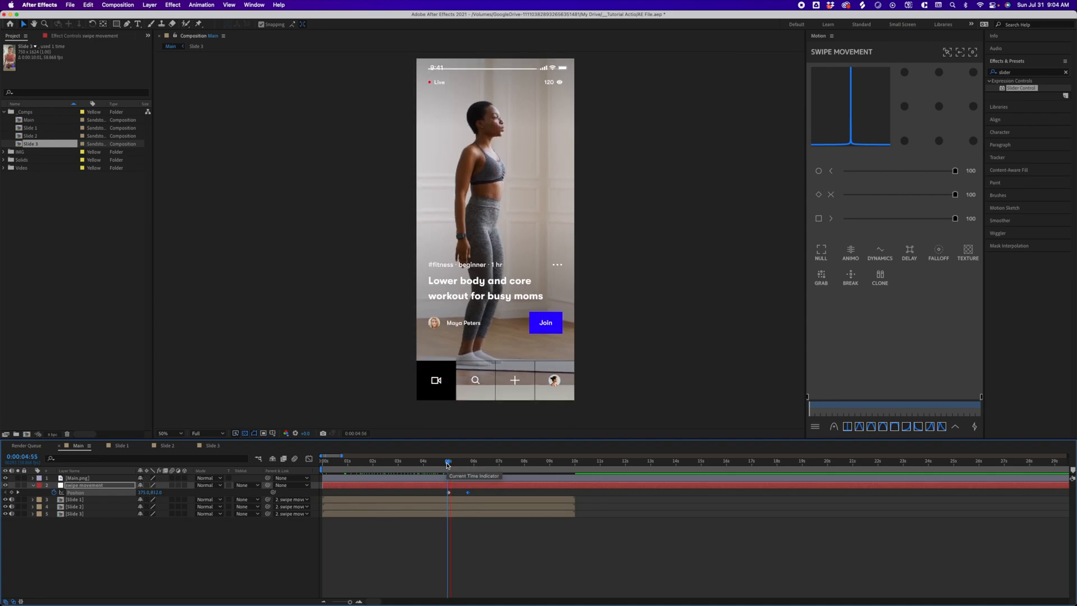
pyautogui.press('space')
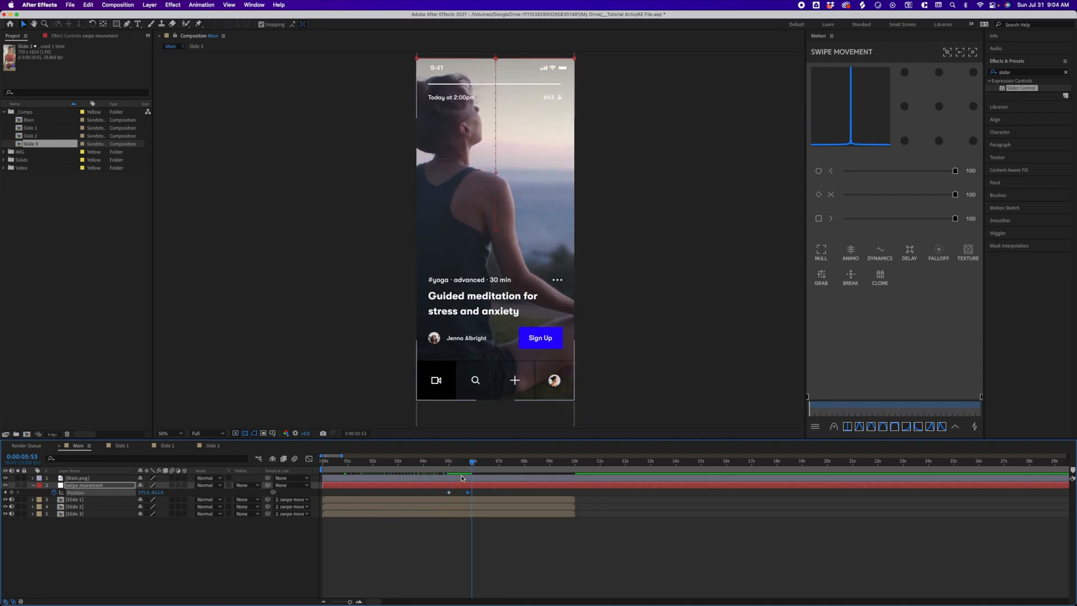
# Ease both Position keyframes on the swipe movement null in Motion with curve values 33, 0 and 90.
pyautogui.moveTo(451, 463); pyautogui.dragTo(422, 500)
pyautogui.press('space')
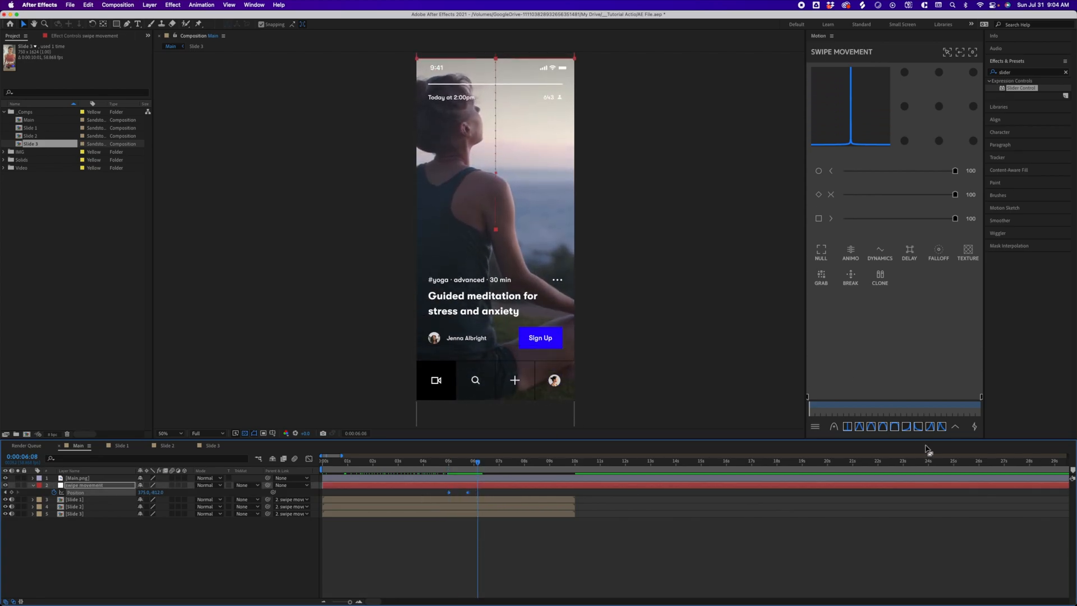
pyautogui.click(941, 427)
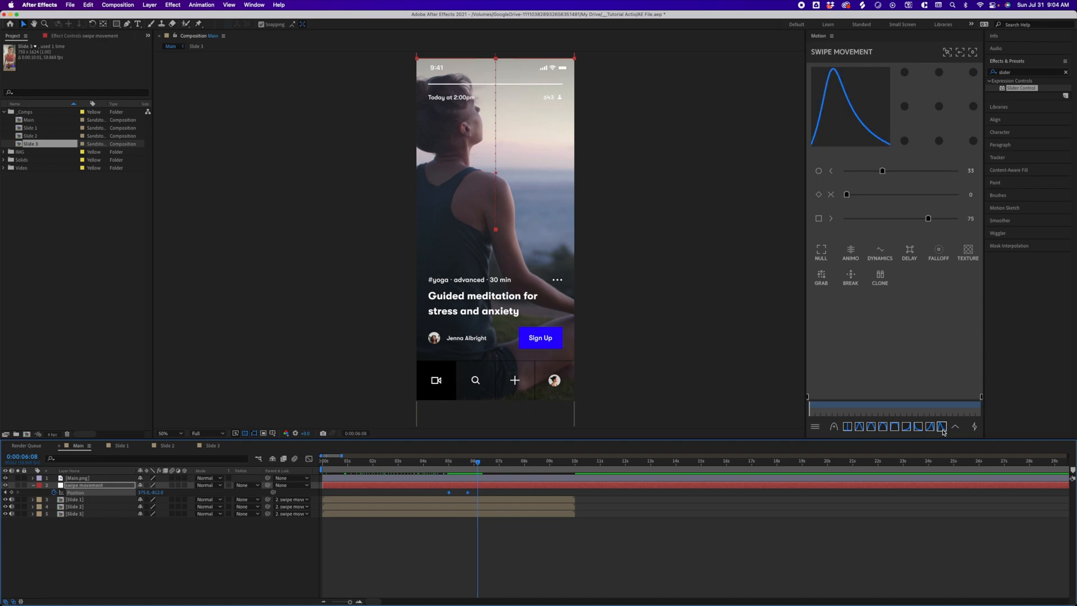
pyautogui.click(942, 428)
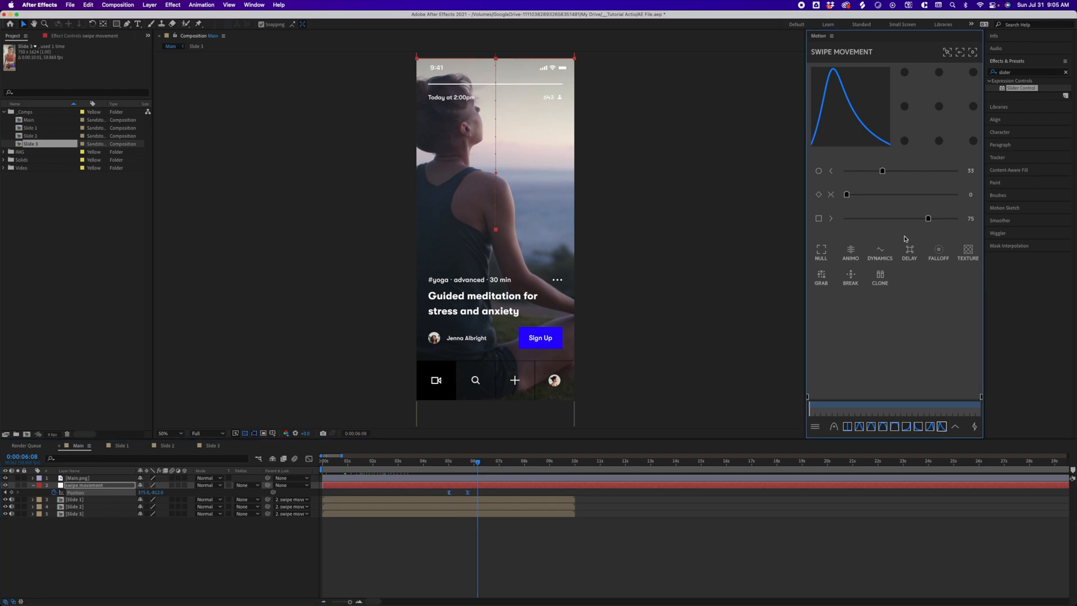
pyautogui.moveTo(928, 219); pyautogui.dragTo(946, 219)
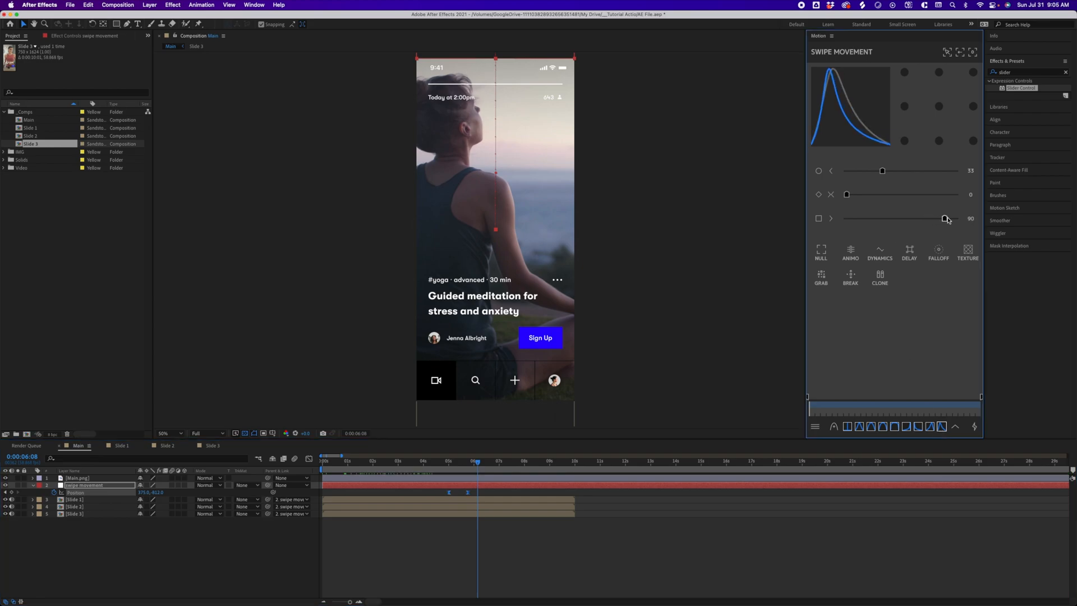
# Preview the eased swipe from Slide 1 to Slide 2, starting at the first Position keyframe.
pyautogui.click(449, 464)
pyautogui.press('space')
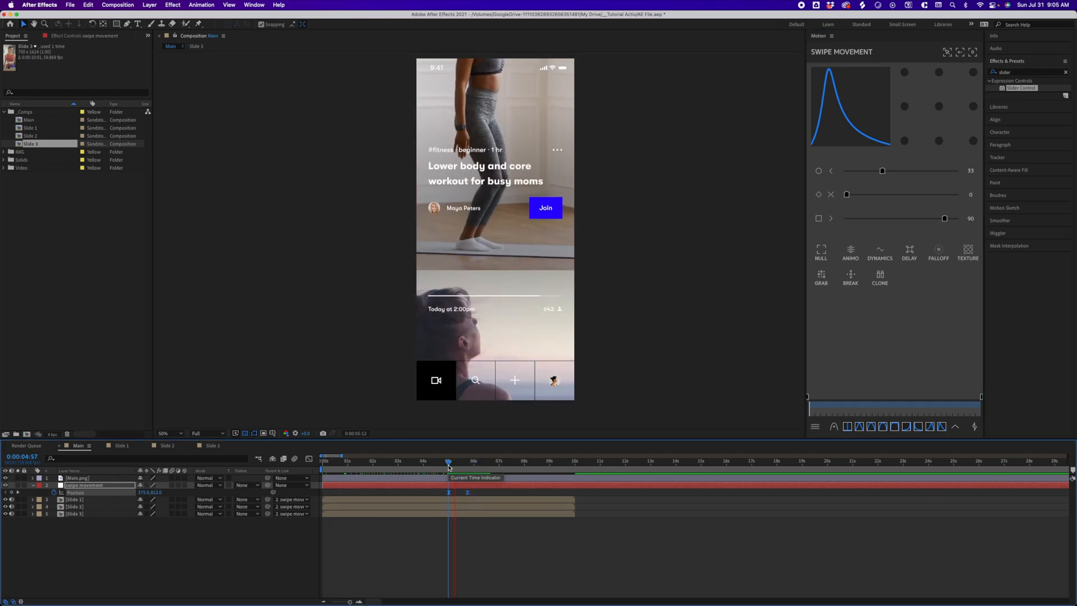
pyautogui.press('space')
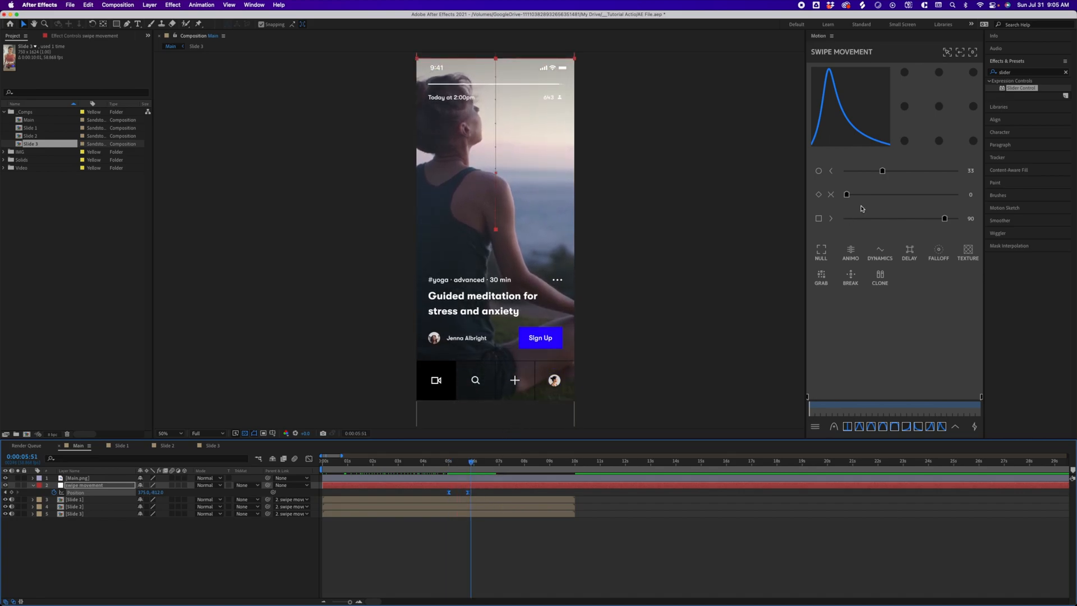
pyautogui.click(482, 493)
pyautogui.click(449, 465)
pyautogui.press('space')
pyautogui.press('space')
# Move the swipe movement null's second Position keyframe earlier to about 0:00:05:27 and preview the faster swipe.
pyautogui.moveTo(468, 492); pyautogui.dragTo(461, 492)
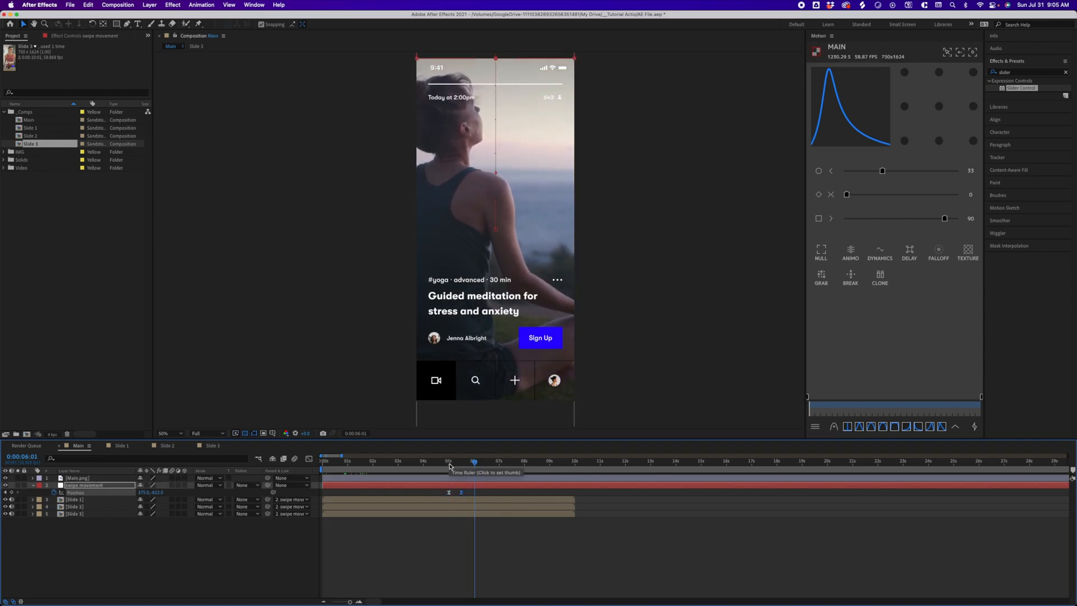
pyautogui.click(449, 466)
pyautogui.press('space')
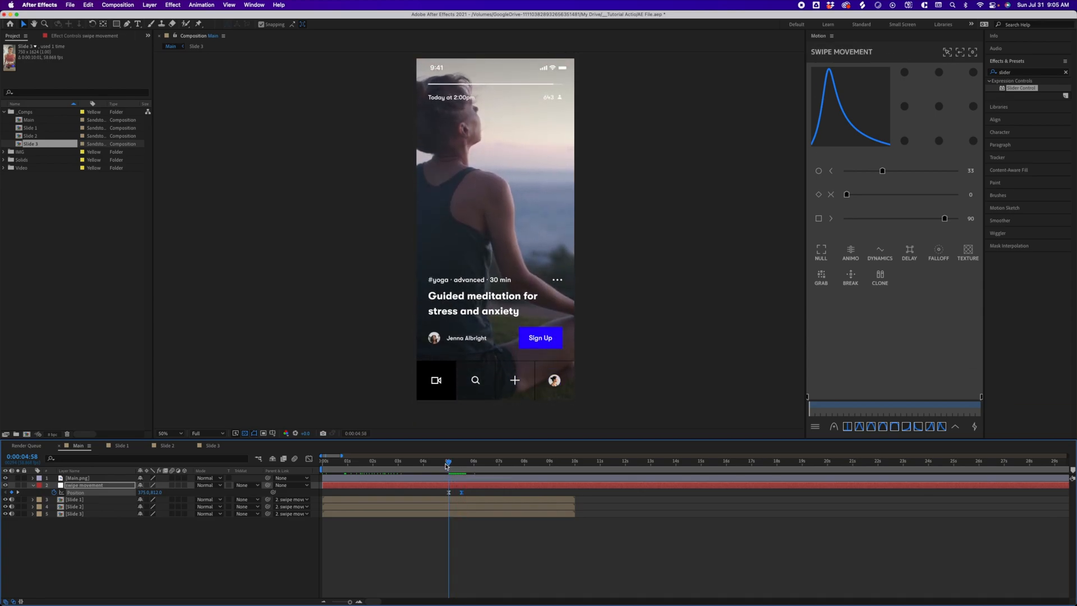
pyautogui.click(445, 466)
pyautogui.press('space')
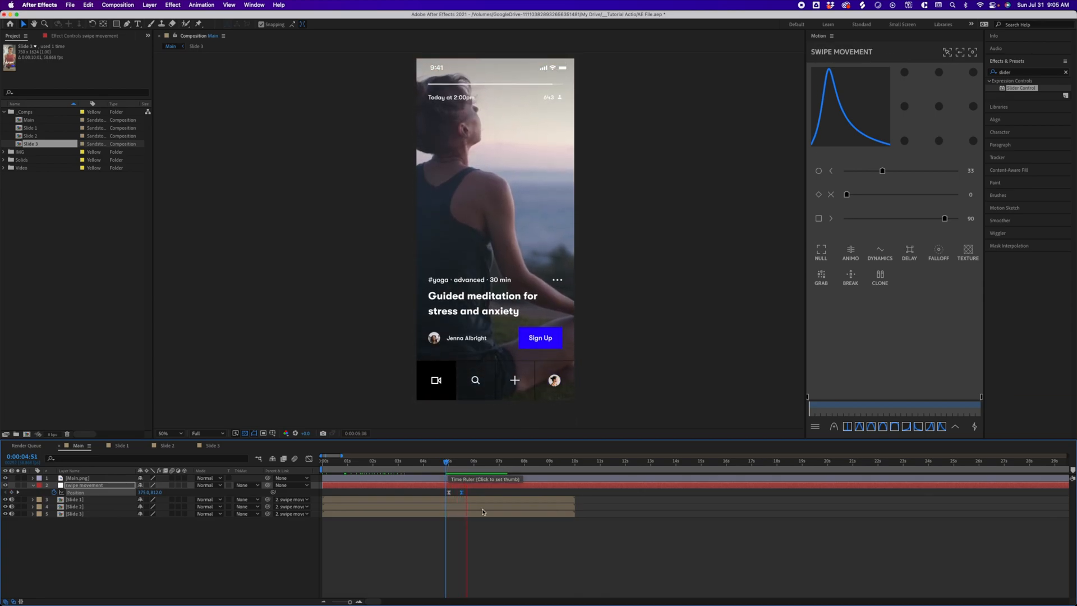
pyautogui.click(461, 492)
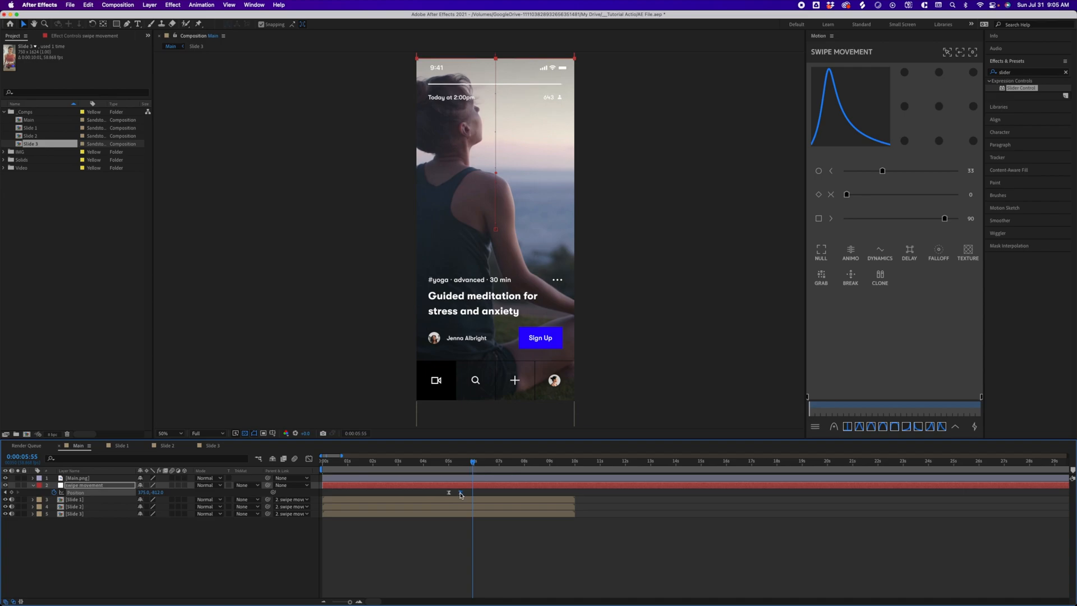
pyautogui.click(449, 466)
pyautogui.press('space')
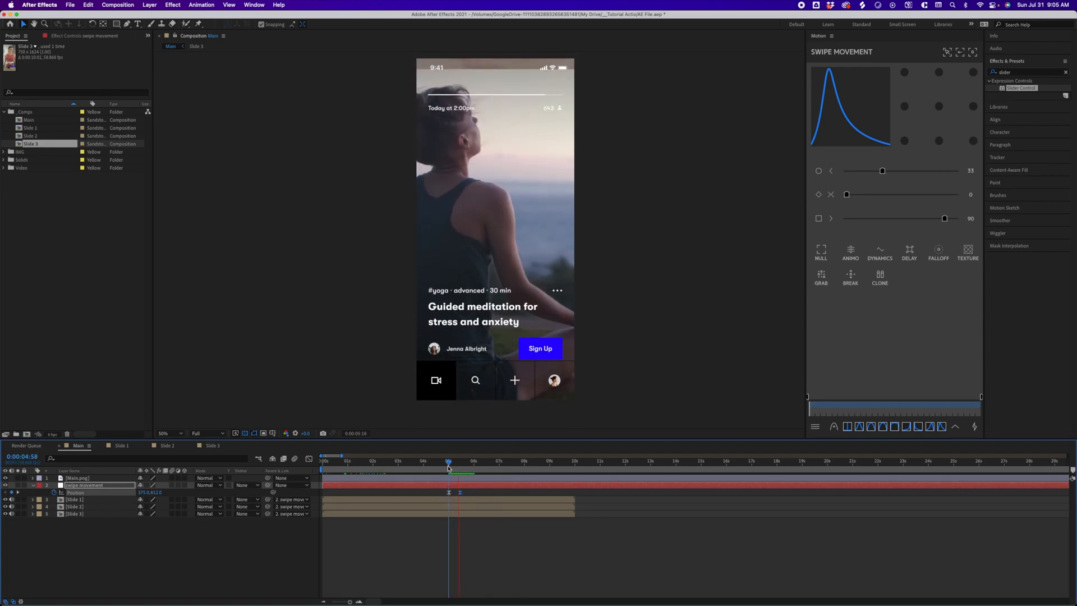
pyautogui.click(448, 470)
pyautogui.press('space')
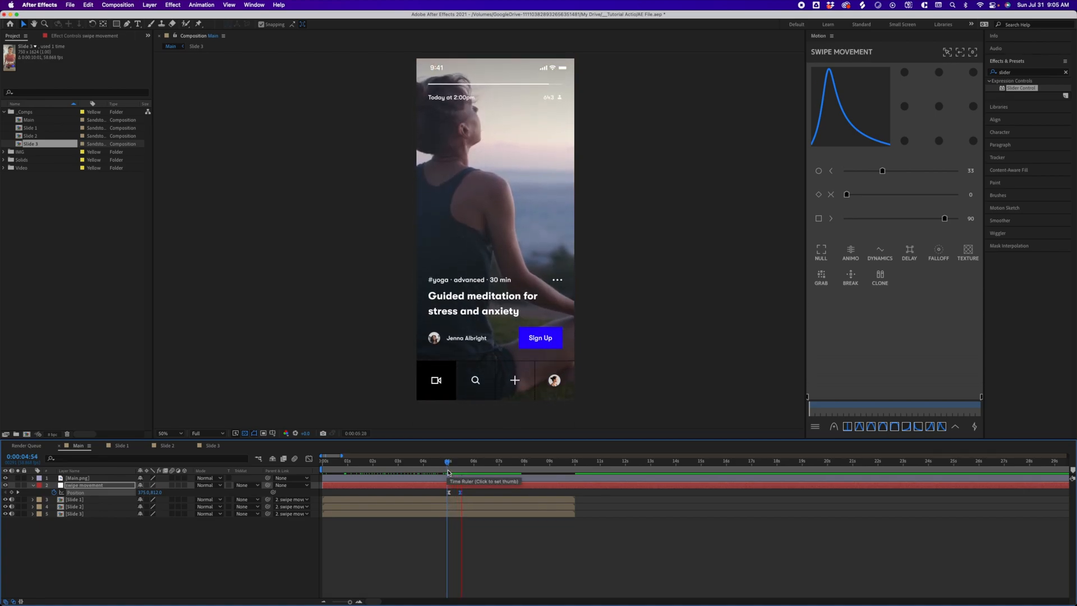
# Shift the Slide 2 layer to start at about 4.5 seconds and preview the swipe into it.
pyautogui.click(454, 465)
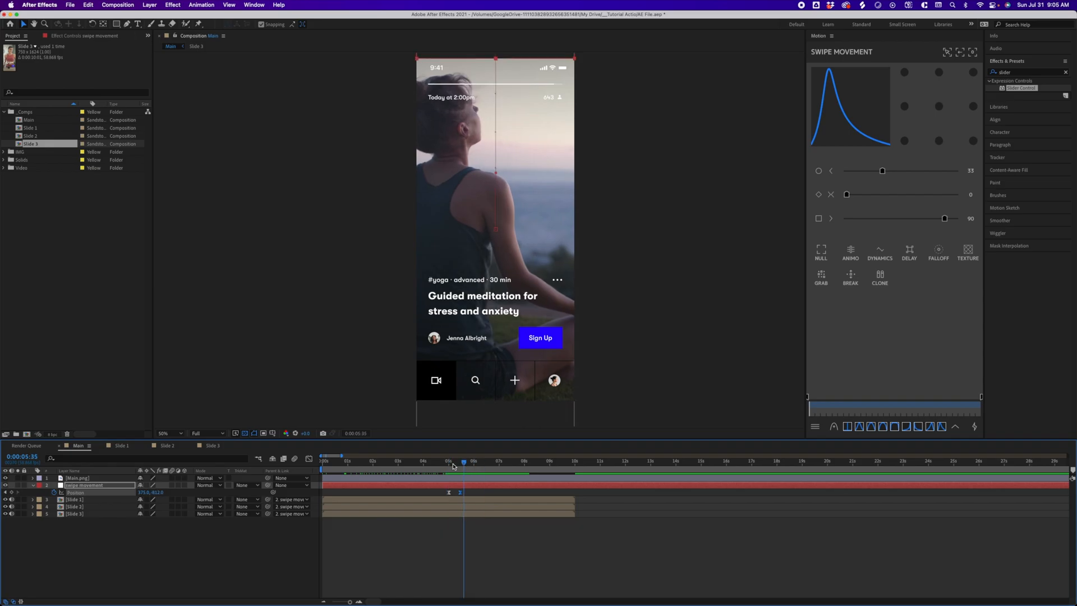
pyautogui.moveTo(455, 465); pyautogui.dragTo(460, 467)
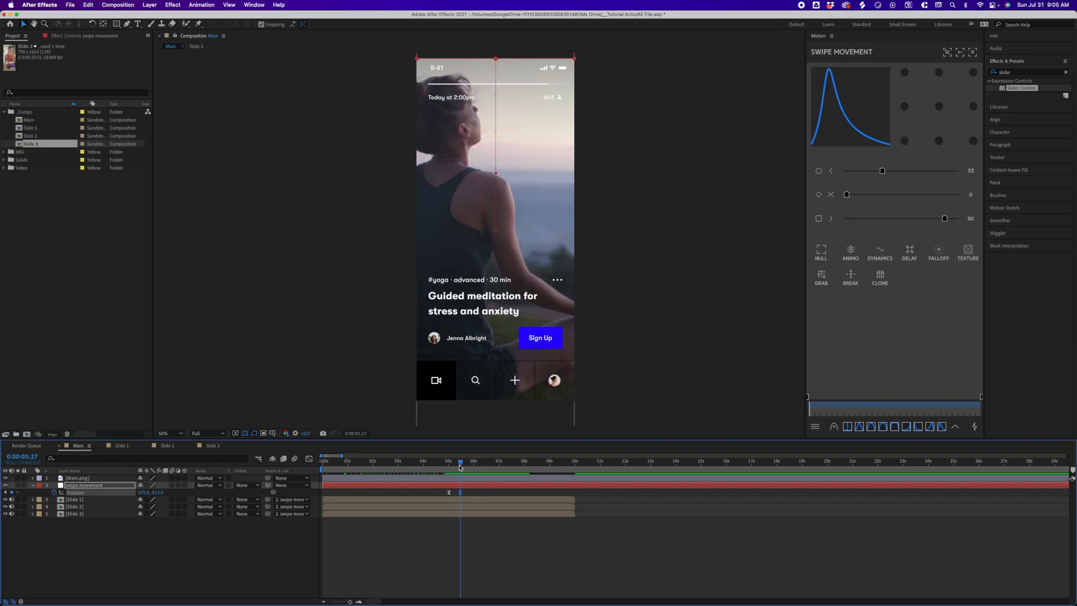
pyautogui.click(91, 509)
pyautogui.moveTo(422, 507); pyautogui.dragTo(522, 506)
pyautogui.moveTo(526, 506); pyautogui.dragTo(528, 506)
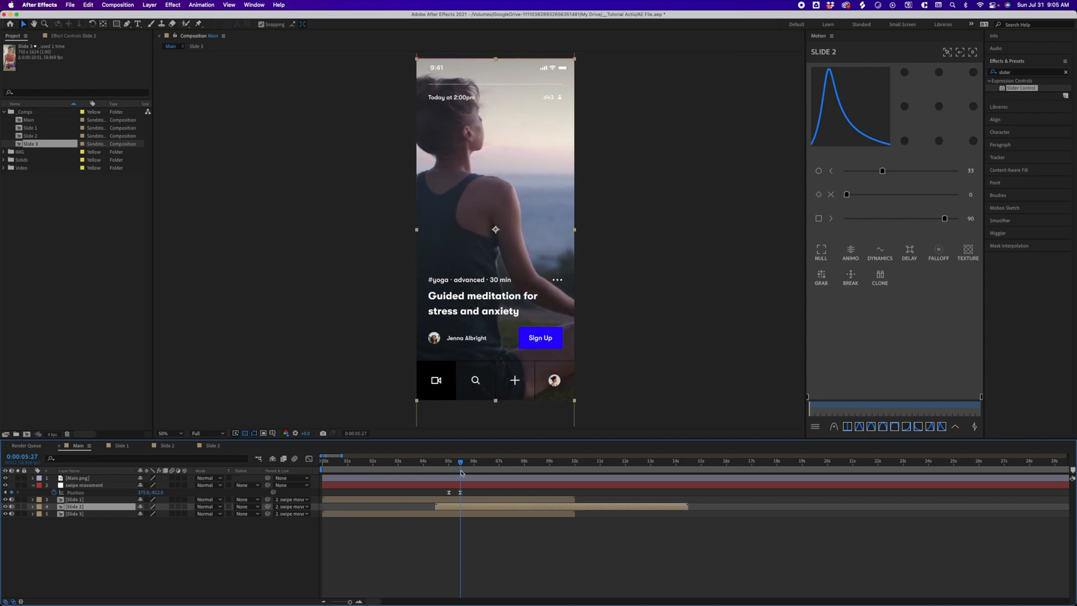
pyautogui.click(447, 464)
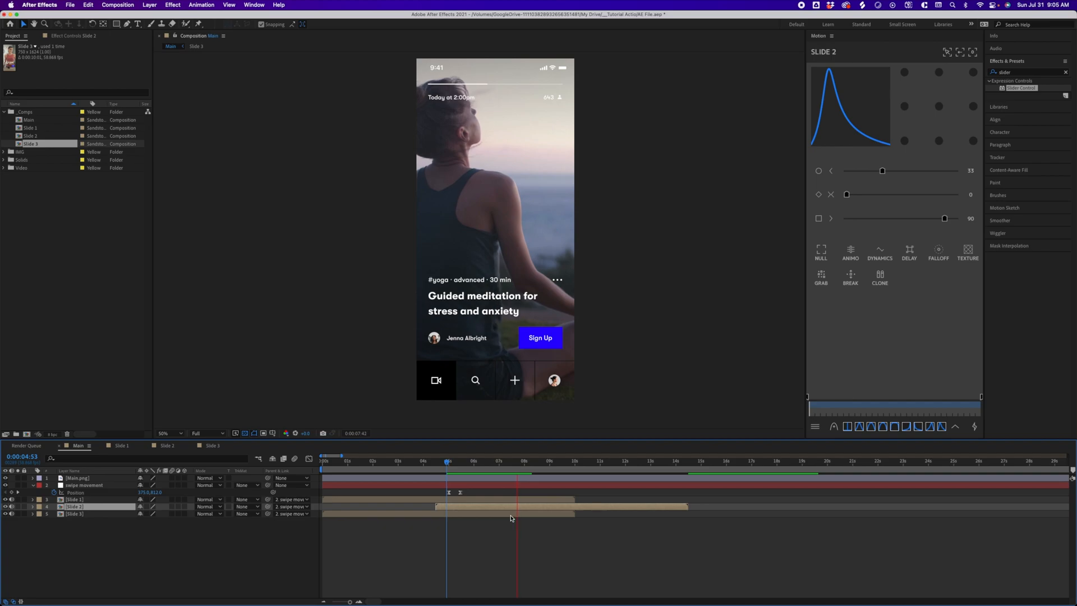
pyautogui.press('space')
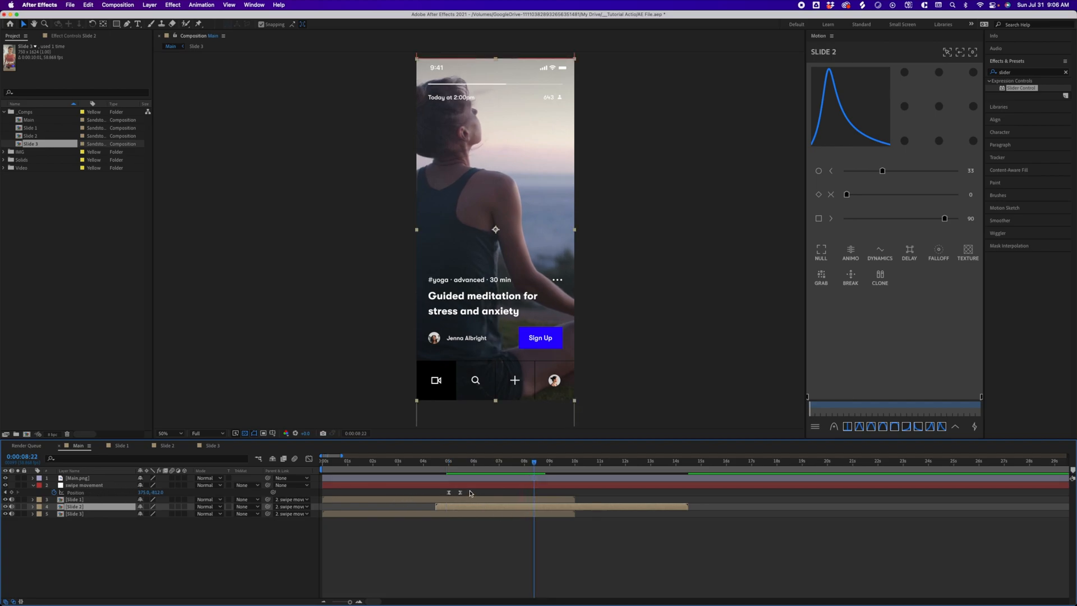
# Add swipe movement Position keyframes at 0:00:08:22, holding Y at -812, and at 0:00:08:48 with Y set to -2436.
pyautogui.click(473, 522)
pyautogui.moveTo(471, 493); pyautogui.dragTo(454, 494)
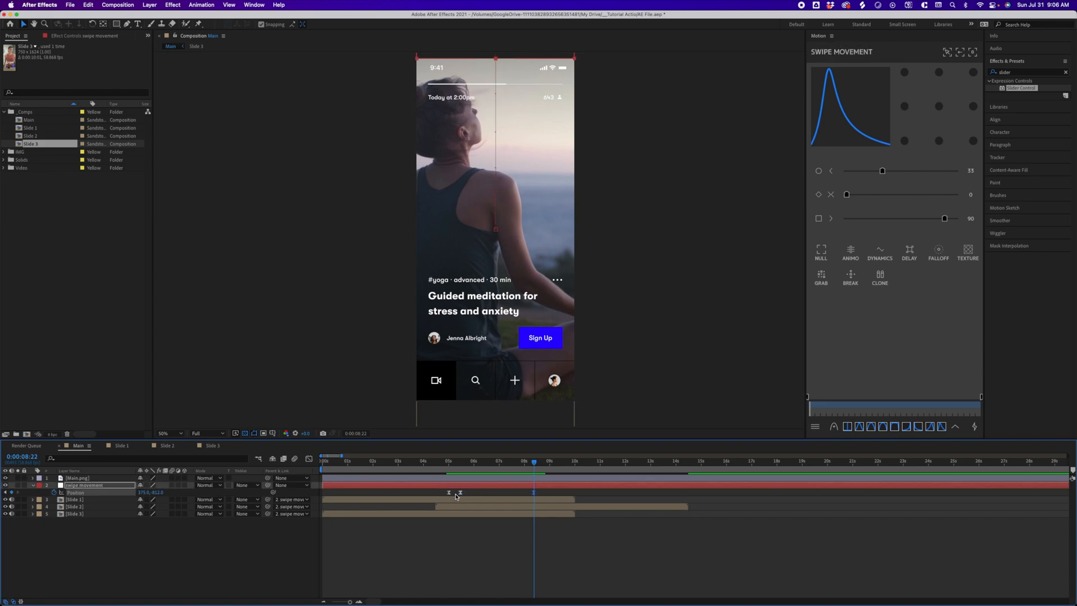
pyautogui.moveTo(536, 463); pyautogui.dragTo(544, 465)
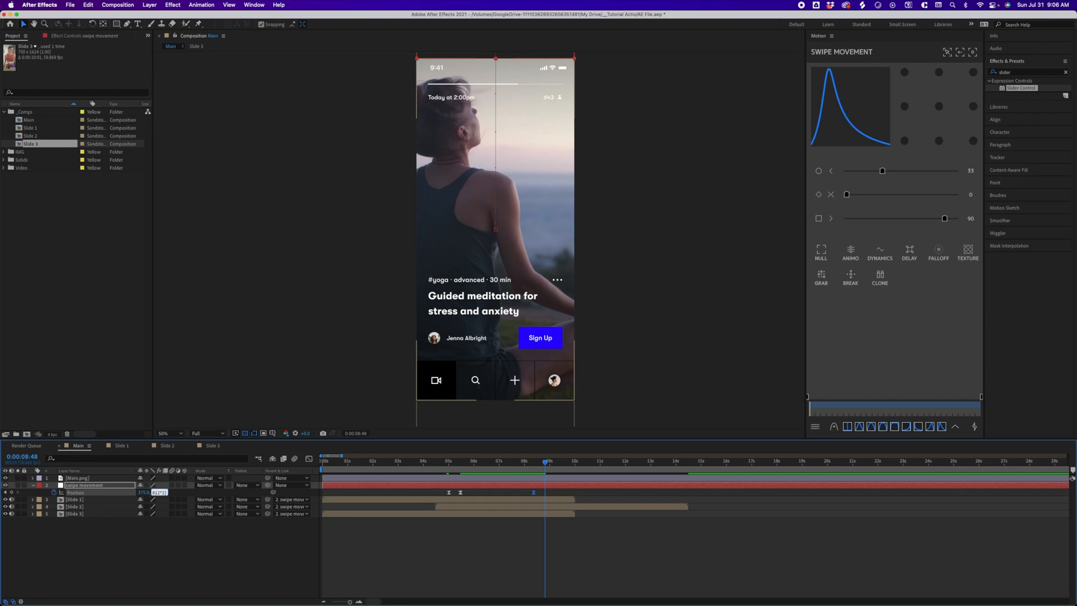
pyautogui.press('Return')
# Shift the Slide 3 layer to start at about 8 seconds, shortly before the second swipe.
pyautogui.moveTo(542, 464); pyautogui.dragTo(533, 466)
pyautogui.moveTo(507, 514); pyautogui.dragTo(589, 517)
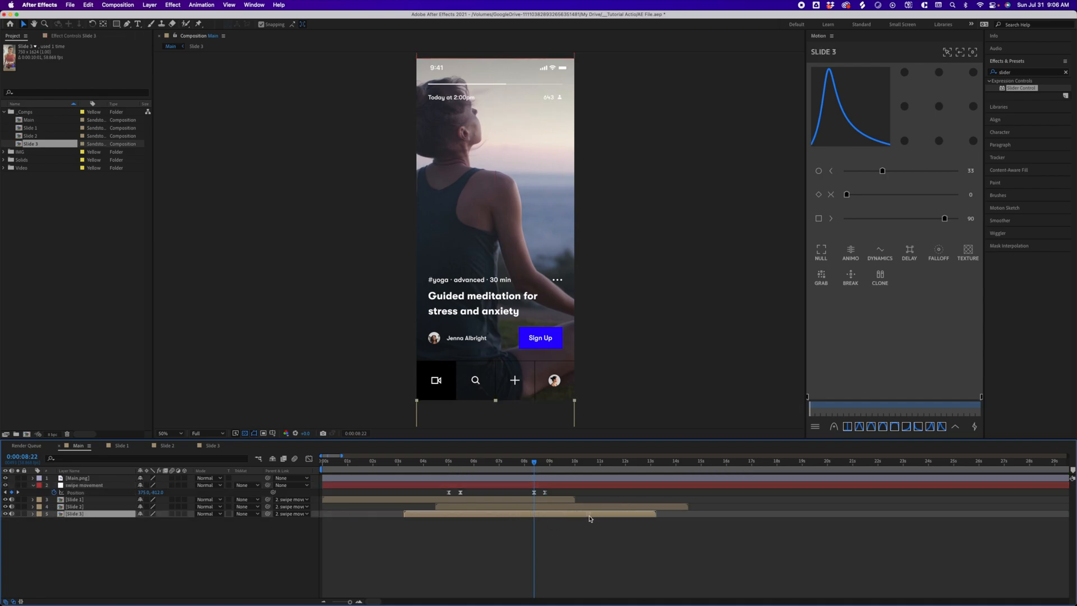
pyautogui.moveTo(537, 470); pyautogui.dragTo(542, 464)
pyautogui.moveTo(523, 513); pyautogui.dragTo(629, 516)
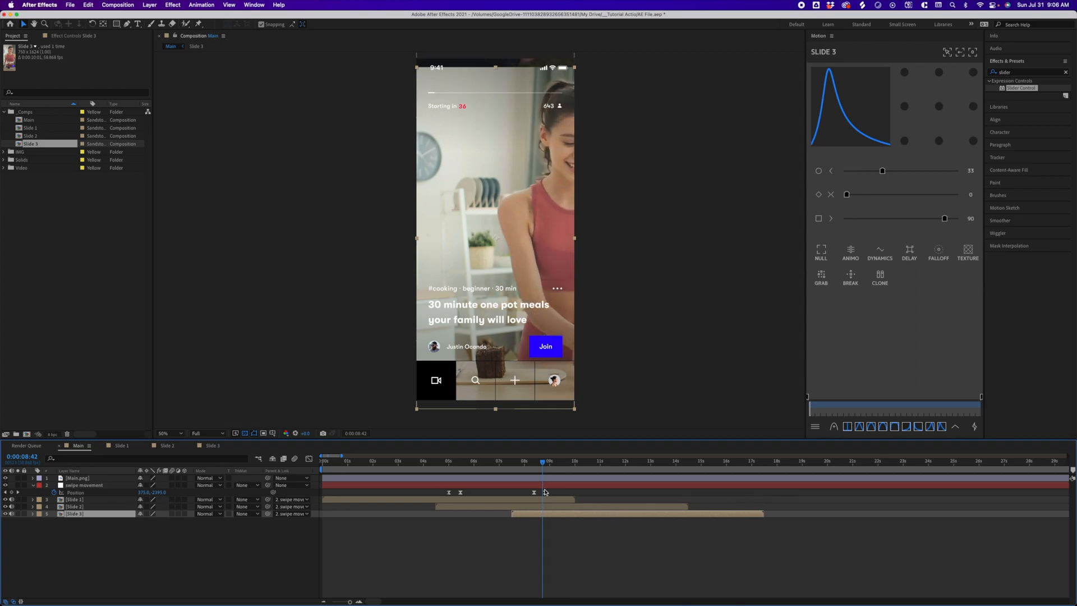
pyautogui.moveTo(543, 464); pyautogui.dragTo(545, 463)
pyautogui.moveTo(537, 515); pyautogui.dragTo(543, 516)
# Set the preview resolution to Third and preview the Main composition from 0:00:01:38 through both swipes.
pyautogui.moveTo(547, 471); pyautogui.dragTo(353, 473)
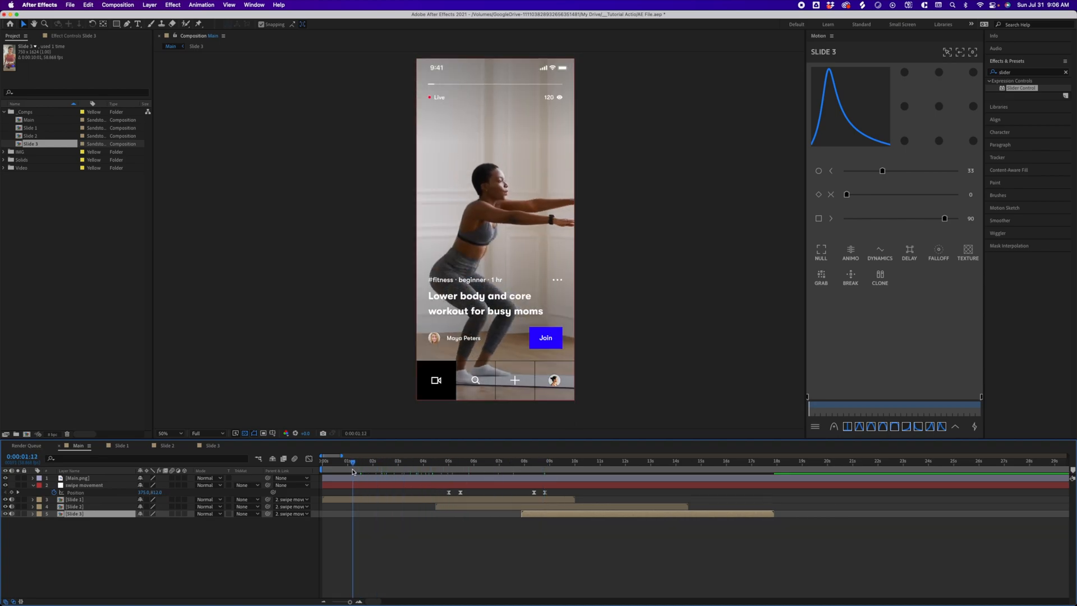
pyautogui.click(209, 433)
pyautogui.click(206, 467)
pyautogui.press('space')
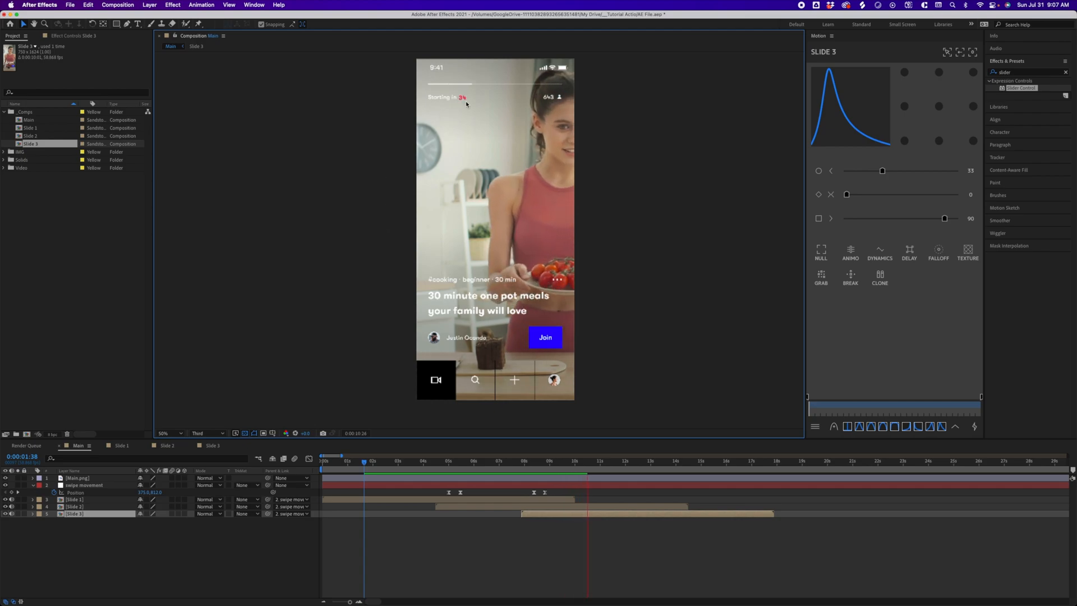
pyautogui.press('space')
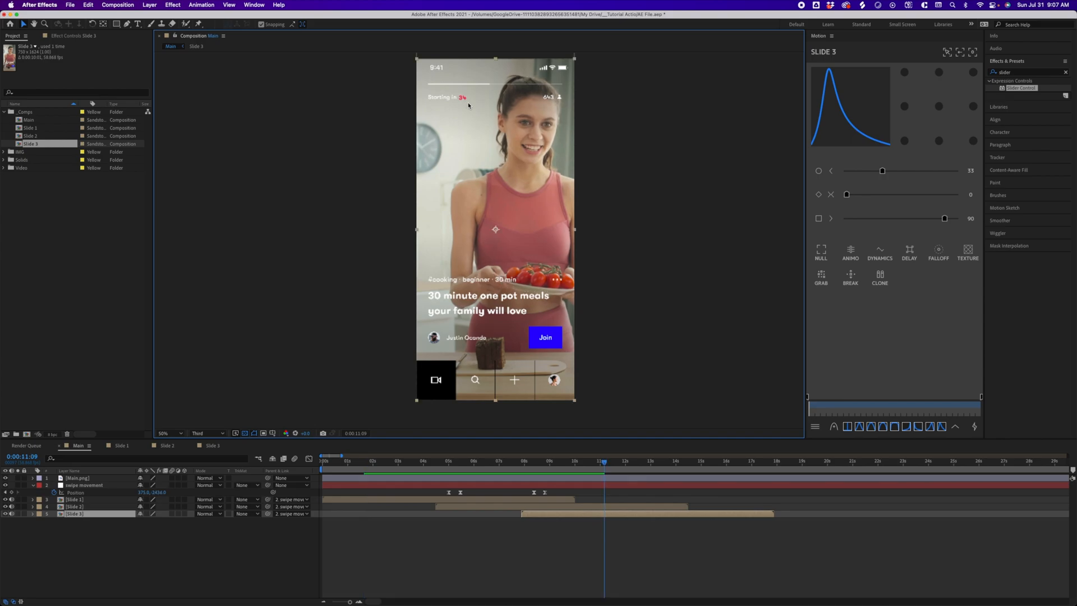
# In the Slide 3 composition, shift the video_cooking.mp4 layer earlier to end at about 6.6 seconds, and preview the second swipe in Main.
pyautogui.moveTo(604, 461); pyautogui.dragTo(574, 473)
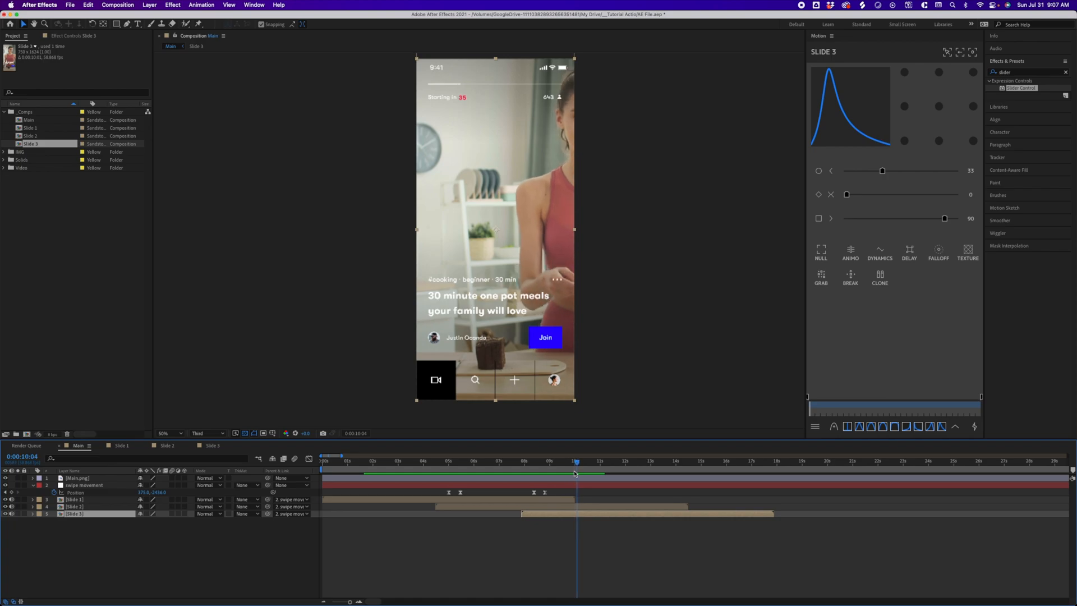
pyautogui.doubleClick(581, 514)
pyautogui.click(447, 571)
pyautogui.moveTo(453, 573); pyautogui.dragTo(418, 574)
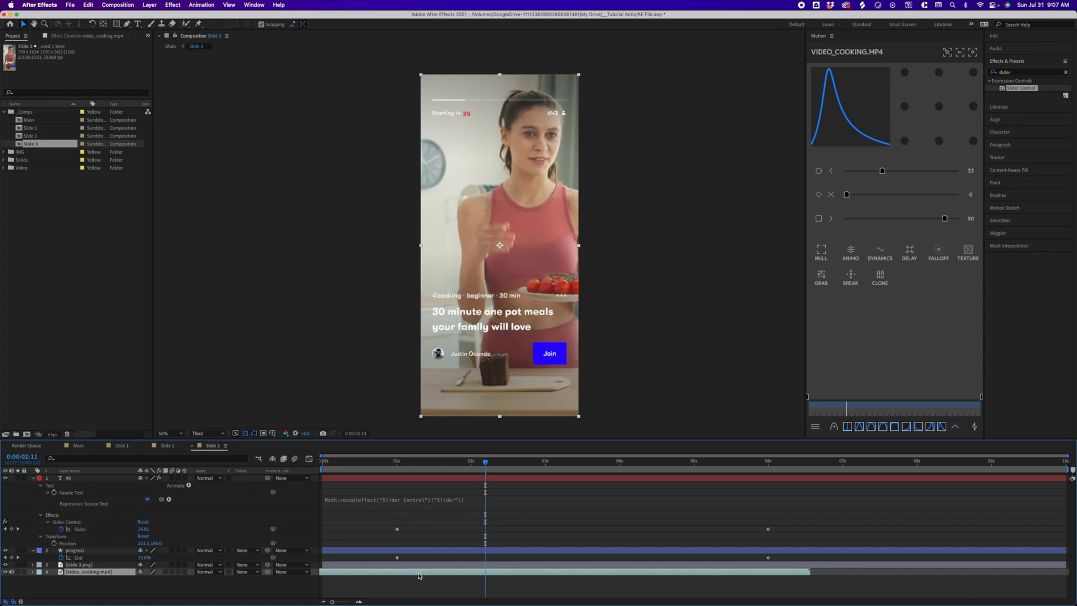
pyautogui.click(82, 446)
pyautogui.moveTo(579, 461); pyautogui.dragTo(530, 469)
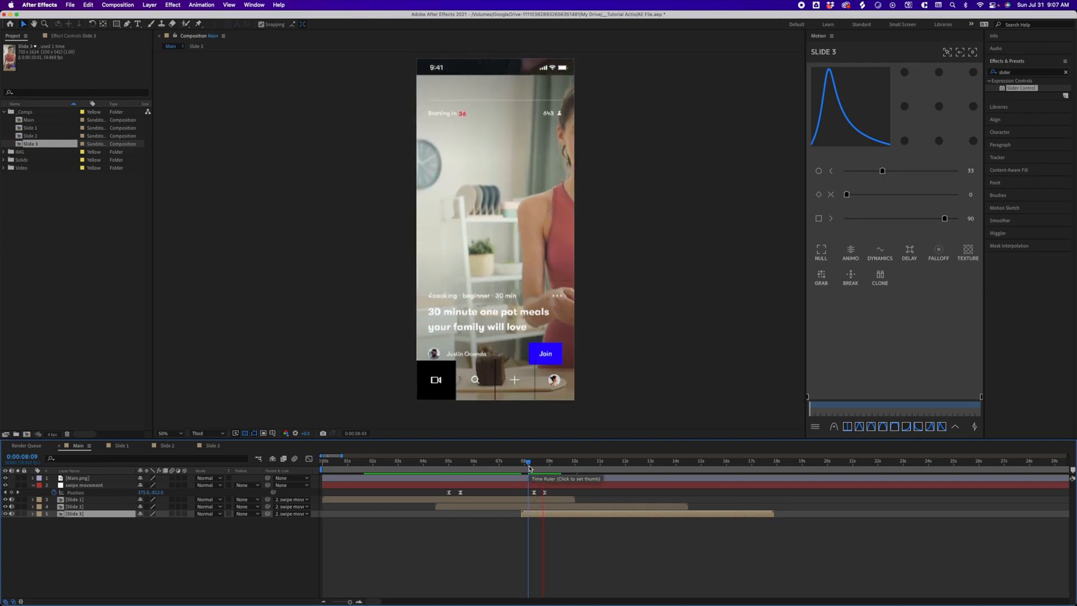
# Shift video_cooking.mp4 in Slide 3 further back to end at about 5.8 seconds and preview it in the Main composition.
pyautogui.doubleClick(552, 514)
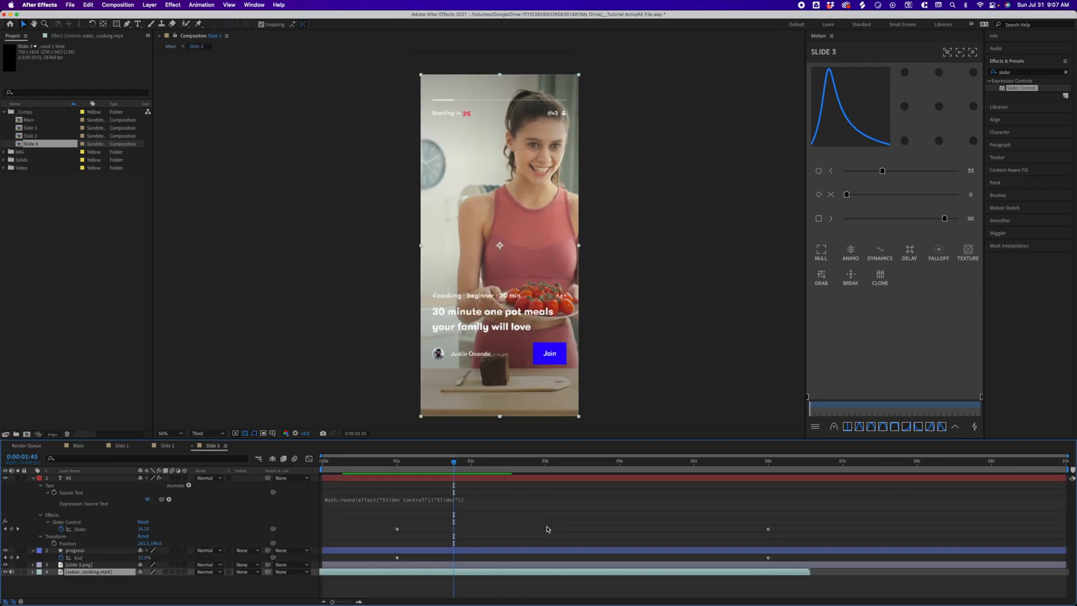
pyautogui.moveTo(492, 575); pyautogui.dragTo(453, 576)
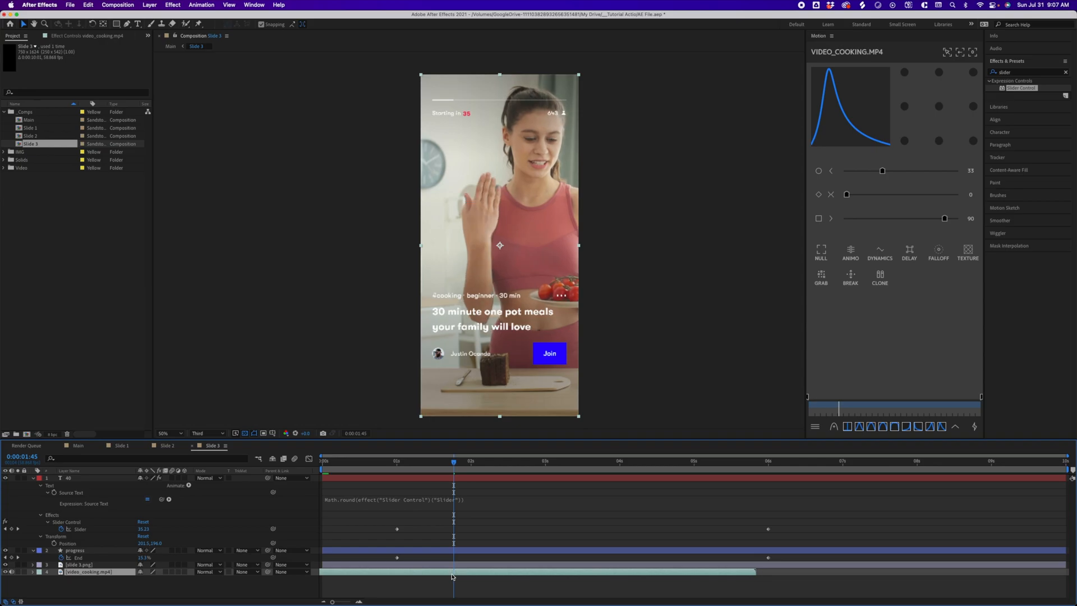
pyautogui.click(83, 446)
pyautogui.moveTo(566, 463); pyautogui.dragTo(537, 466)
pyautogui.press('space')
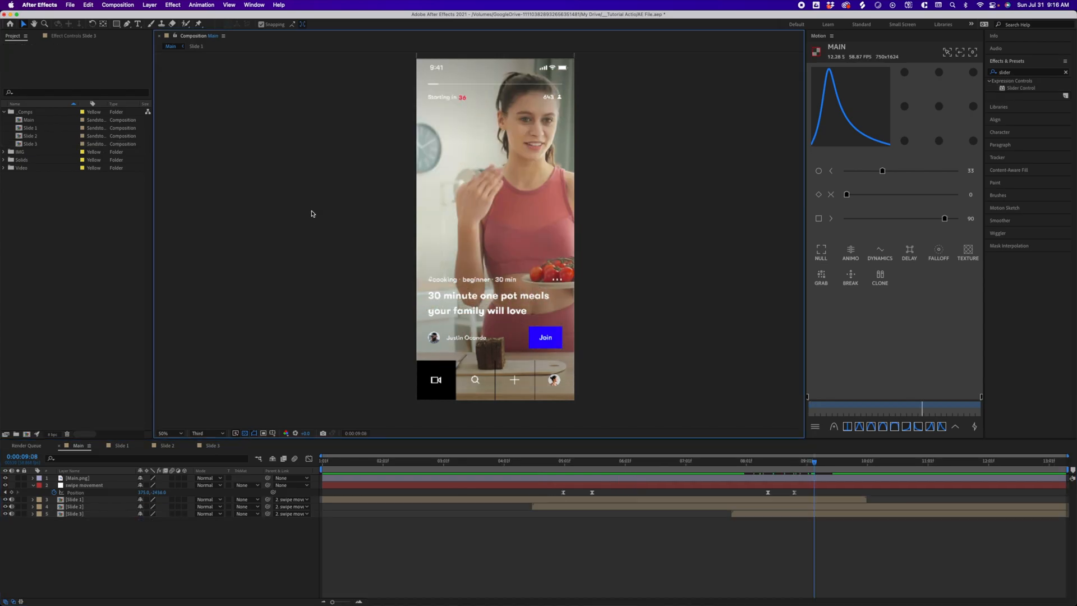
# Inspect Slide 1 at 0:00:04:49, just before the first swipe, and view the reference video Actio_Home+Profile.mp4 in QuickTime Player.
pyautogui.moveTo(558, 461)
pyautogui.mouseDown()
pyautogui.moveTo(589, 471)
pyautogui.moveTo(562, 481)
pyautogui.mouseUp()
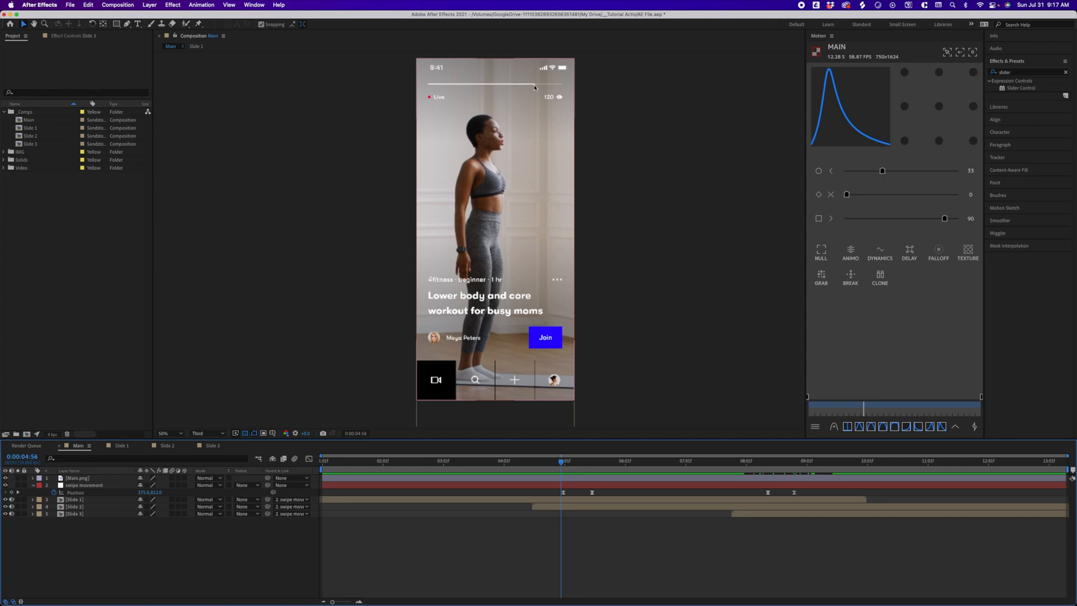
pyautogui.moveTo(562, 462)
pyautogui.mouseDown()
pyautogui.moveTo(590, 464)
pyautogui.moveTo(549, 466)
pyautogui.moveTo(582, 466)
pyautogui.moveTo(555, 474)
pyautogui.mouseUp()
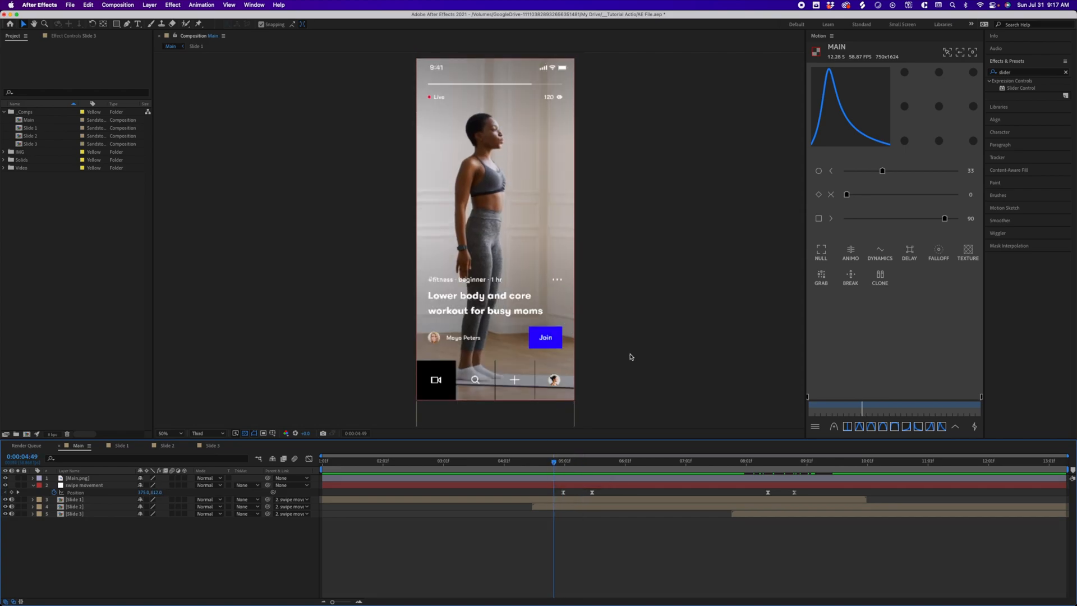
pyautogui.press('super+Tab')
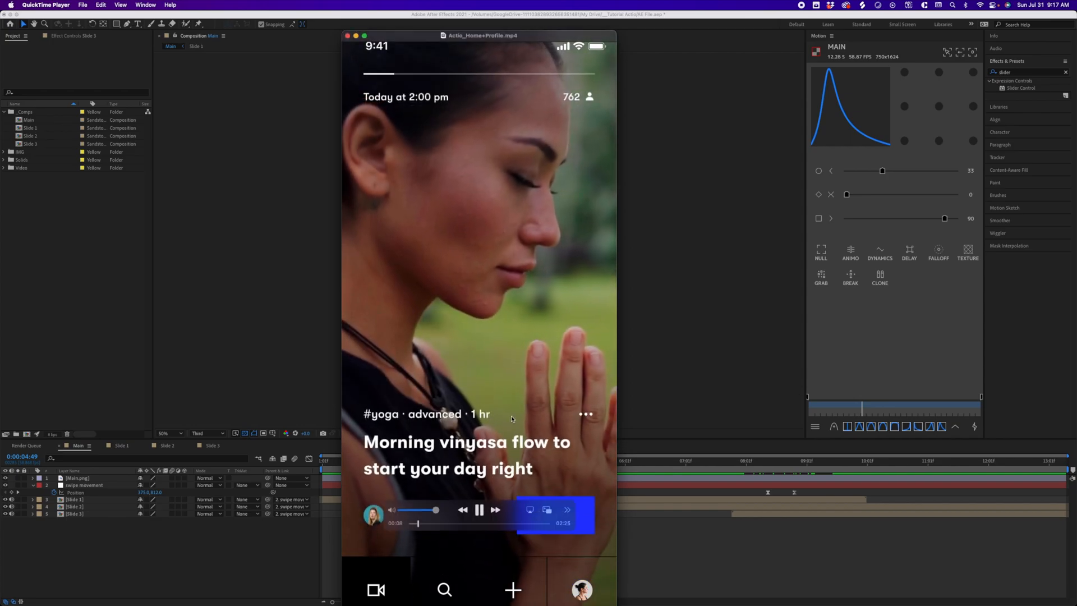
pyautogui.click(696, 372)
# Import gestures.aep from the AE stuff folder inside _Resources on the Drive into the After Effects project and expand its folder.
pyautogui.press('super+Tab')
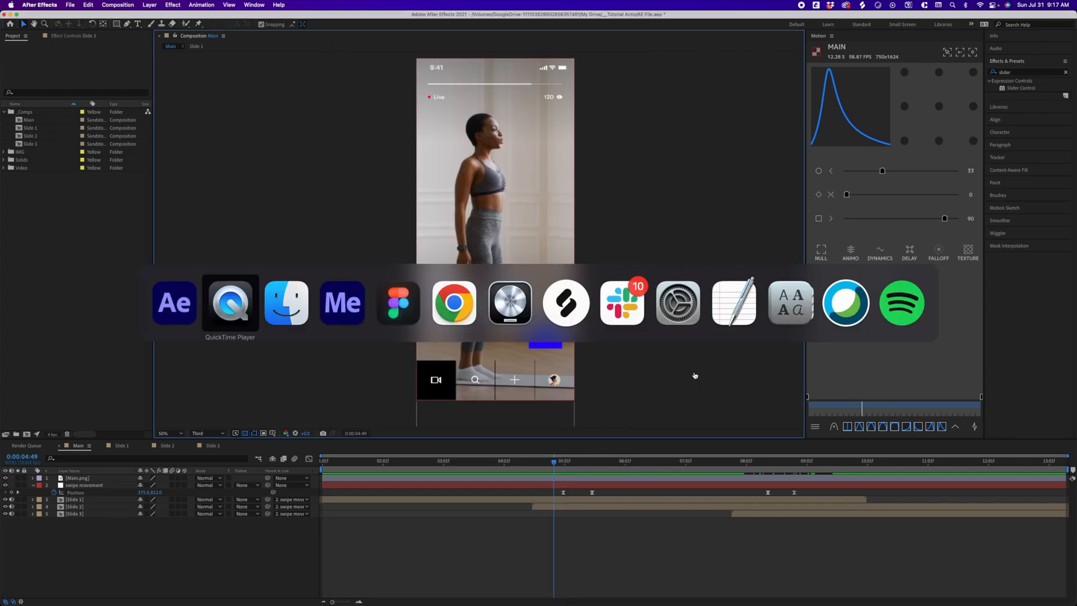
pyautogui.press('super+Tab')
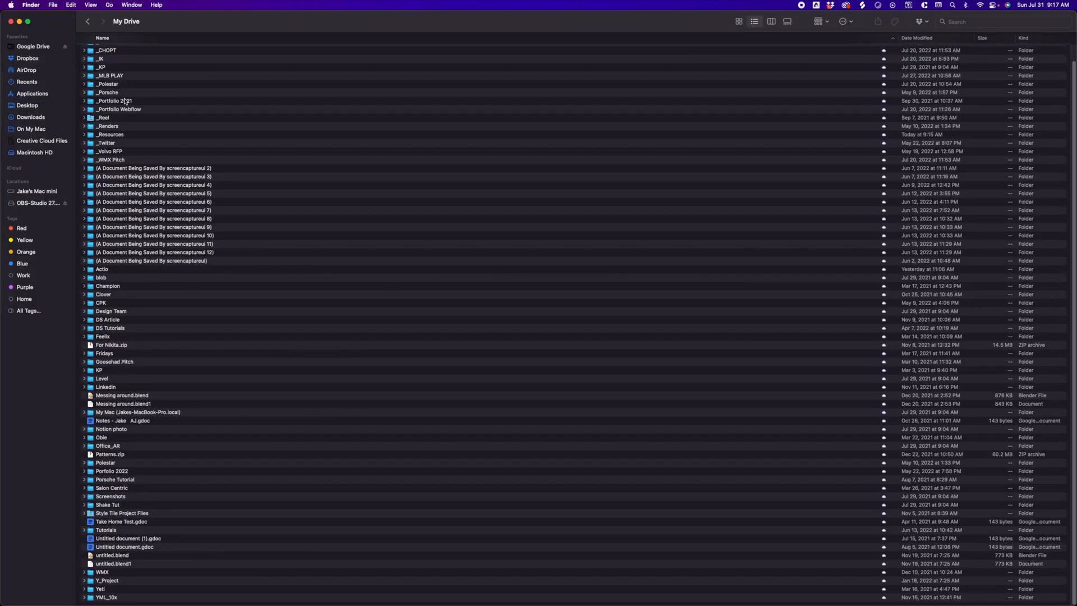
pyautogui.doubleClick(115, 134)
pyautogui.doubleClick(106, 51)
pyautogui.click(176, 69)
pyautogui.moveTo(167, 69); pyautogui.dragTo(61, 249)
pyautogui.press('super+Tab')
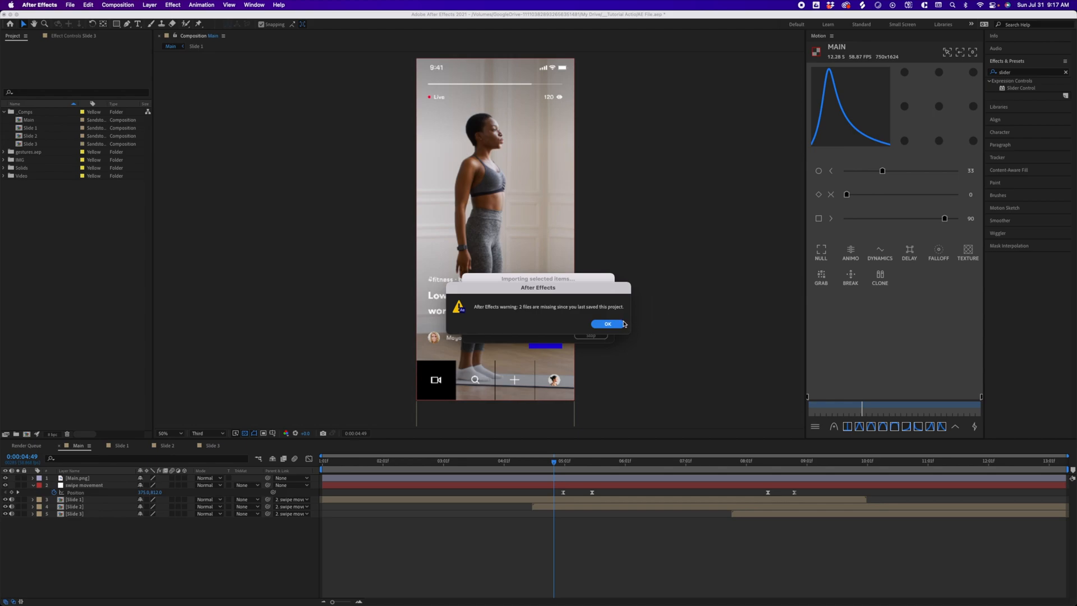
pyautogui.click(623, 324)
pyautogui.click(5, 152)
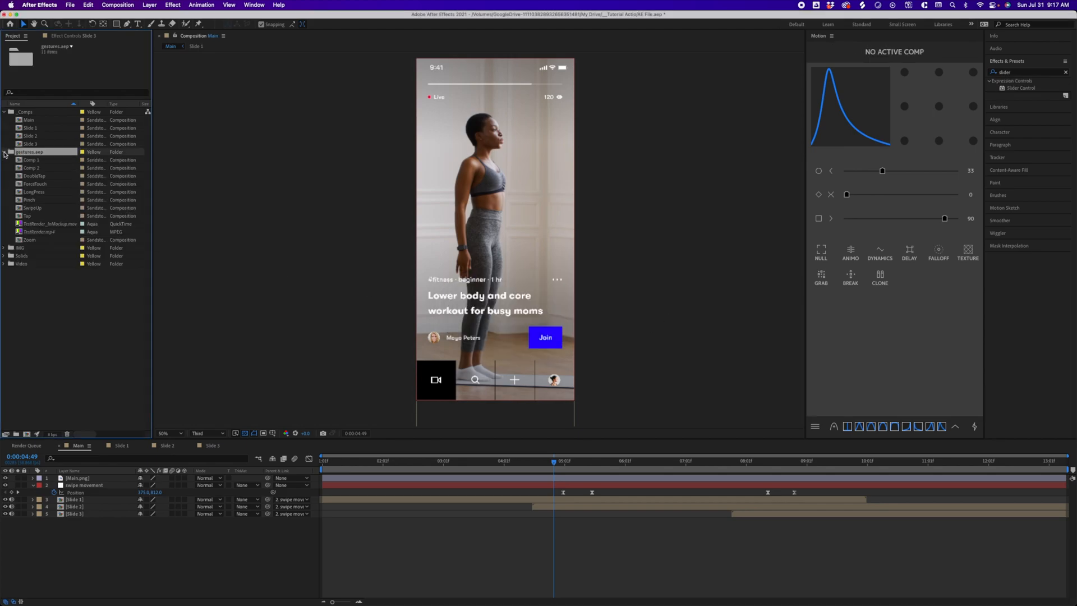
# Add the SwipeUp composition as the top layer of Main and scale it down to fit over the phone screen.
pyautogui.click(43, 208)
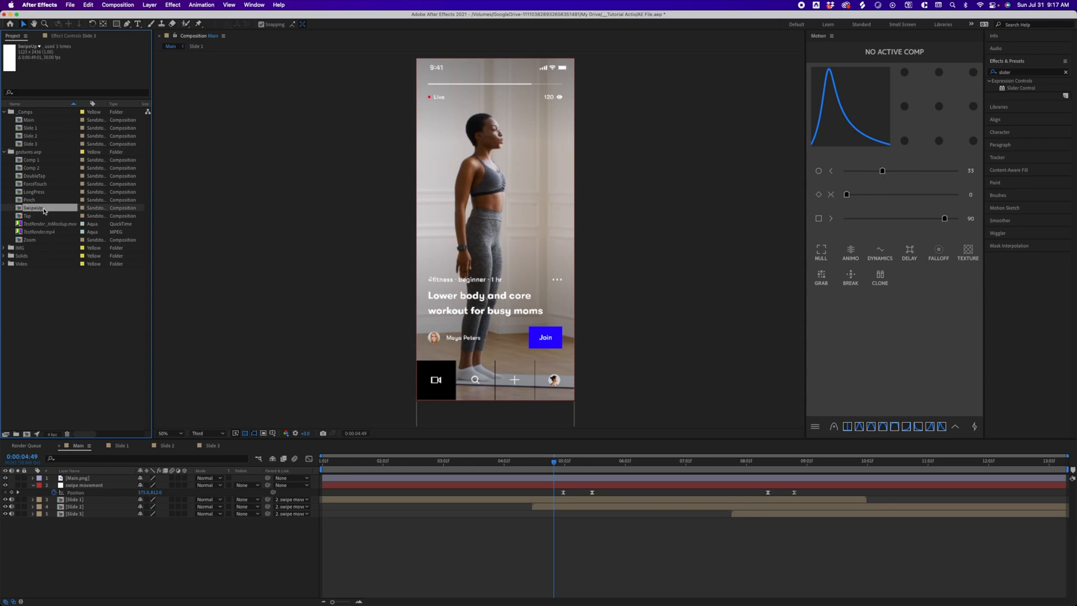
pyautogui.moveTo(32, 211); pyautogui.dragTo(493, 233)
pyautogui.press(',')
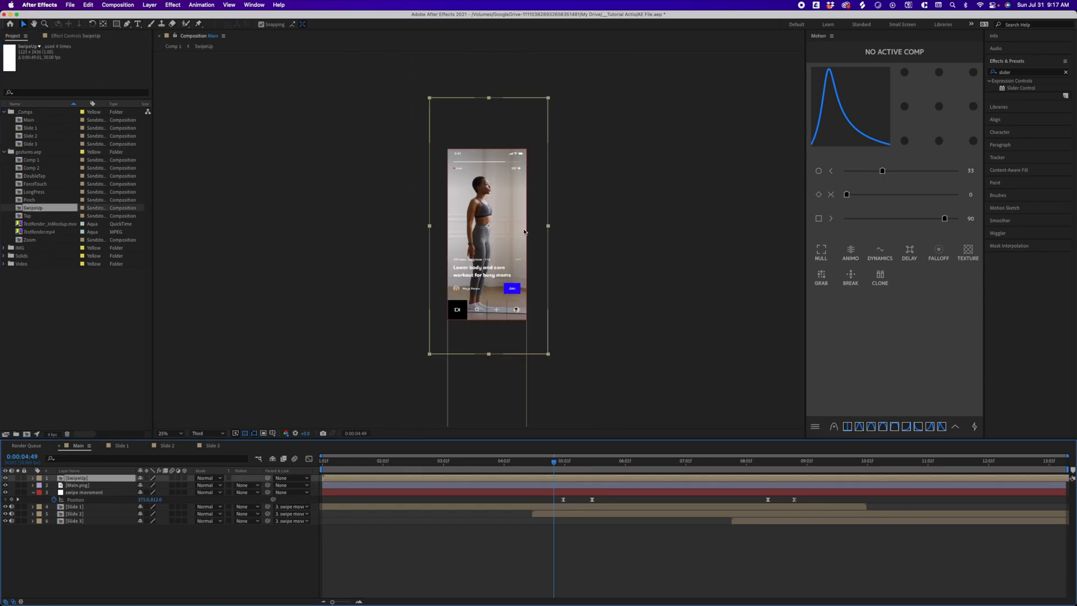
pyautogui.moveTo(548, 353); pyautogui.dragTo(530, 316)
pyautogui.moveTo(504, 216); pyautogui.dragTo(505, 221)
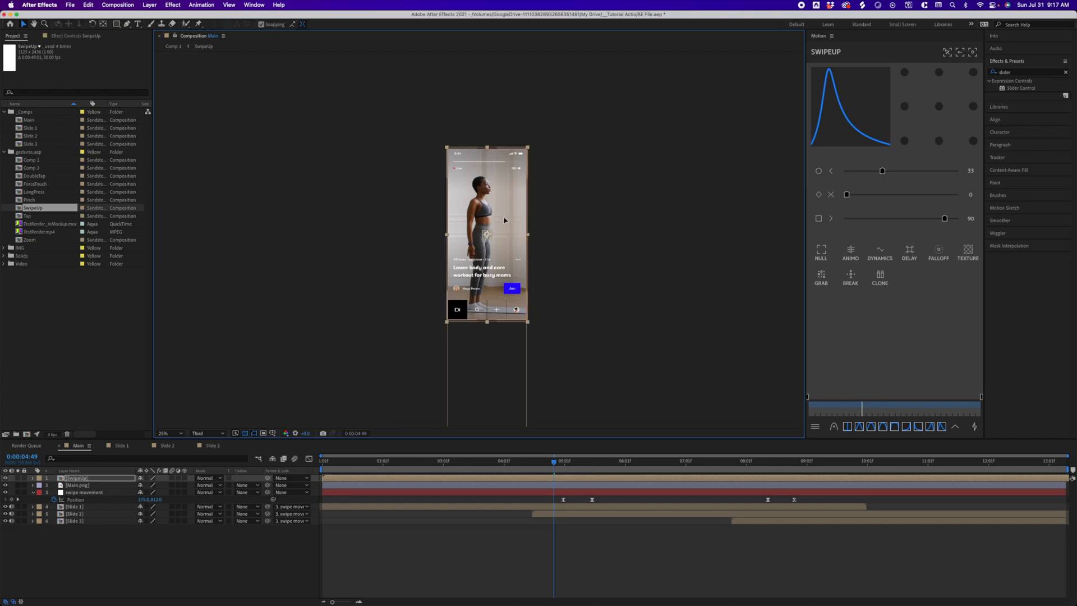
# Split the SwipeUp layer at 0:00:02:02, delete the second part, and preview the gesture from the start of Main.
pyautogui.click(383, 460)
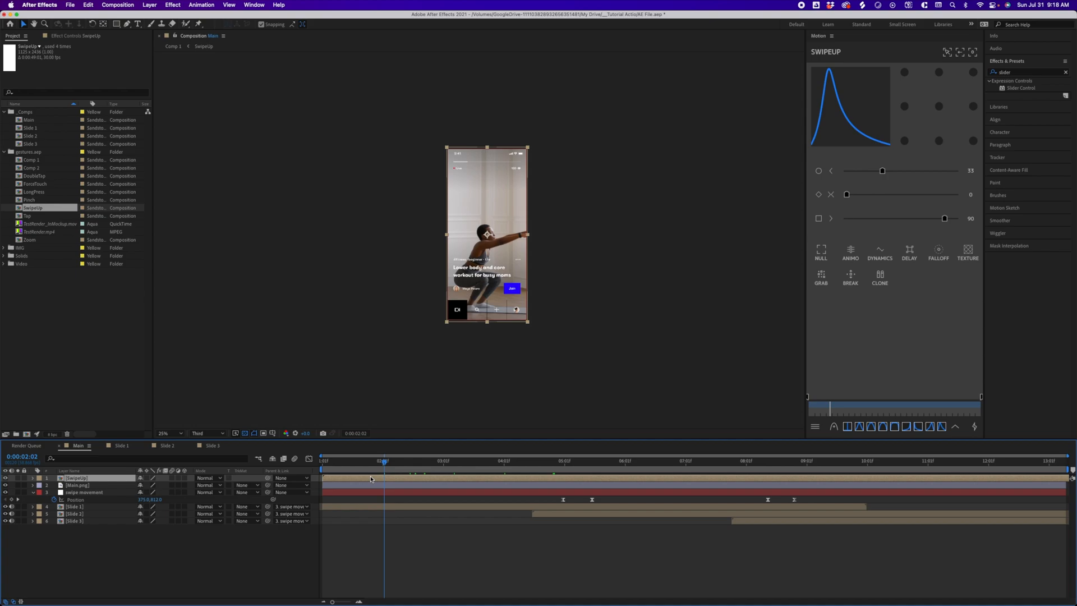
pyautogui.press('super+d')
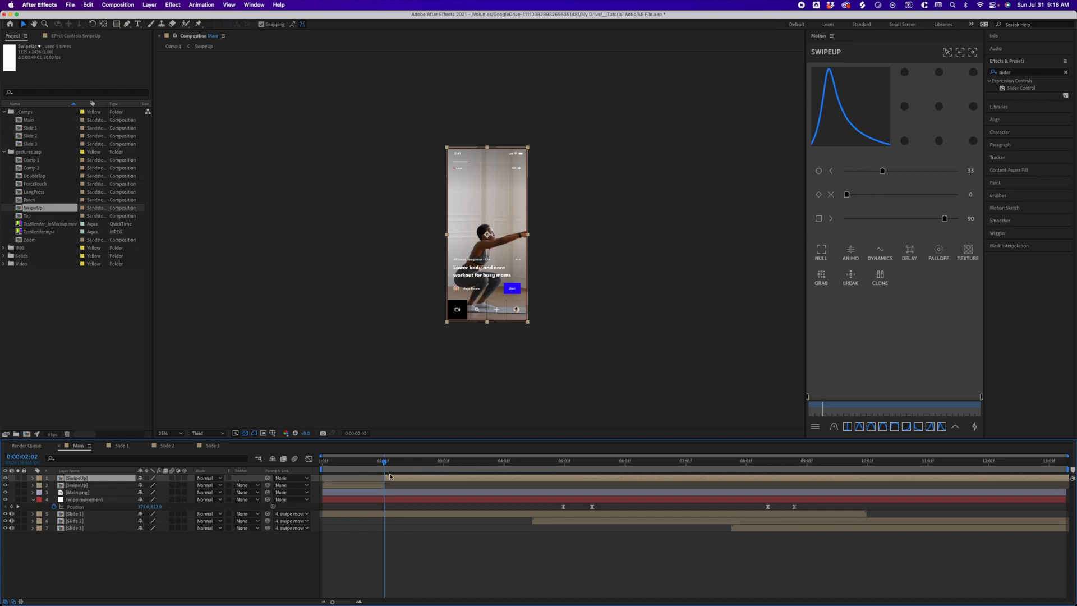
pyautogui.press('Delete')
pyautogui.moveTo(349, 459); pyautogui.dragTo(324, 460)
pyautogui.press('space')
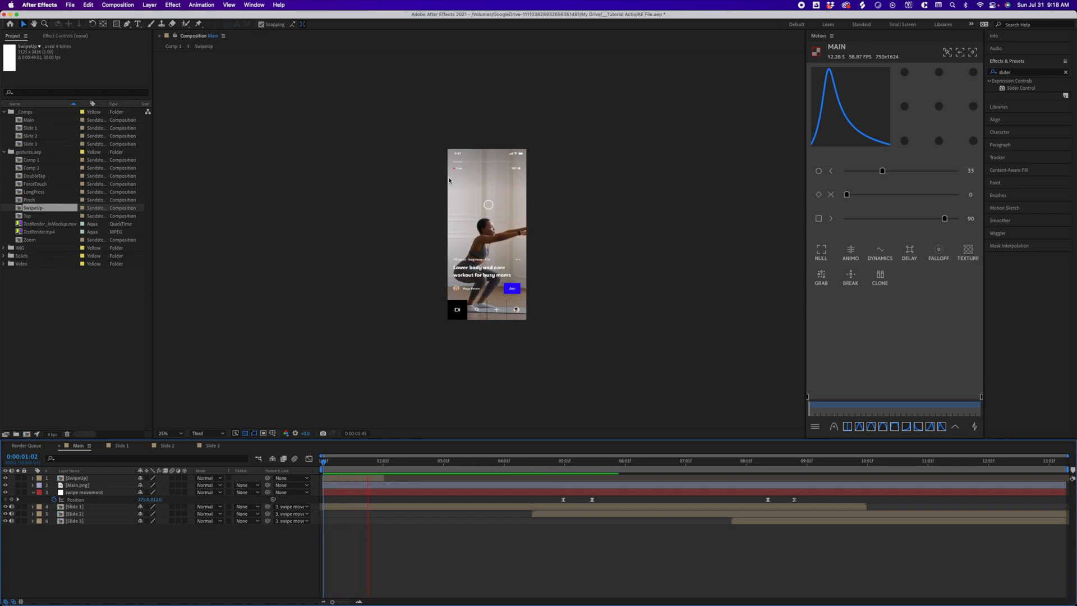
# Move the trimmed SwipeUp layer to start at about 0:00:04:50, over the first swipe, and preview it.
pyautogui.moveTo(358, 480); pyautogui.dragTo(587, 479)
pyautogui.press('.')
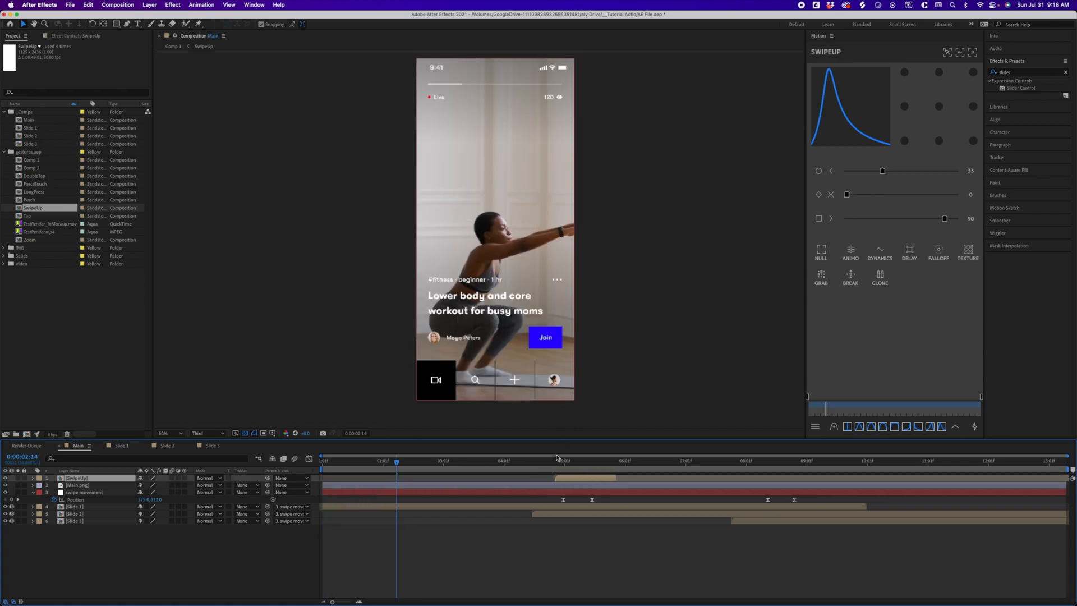
pyautogui.press('space')
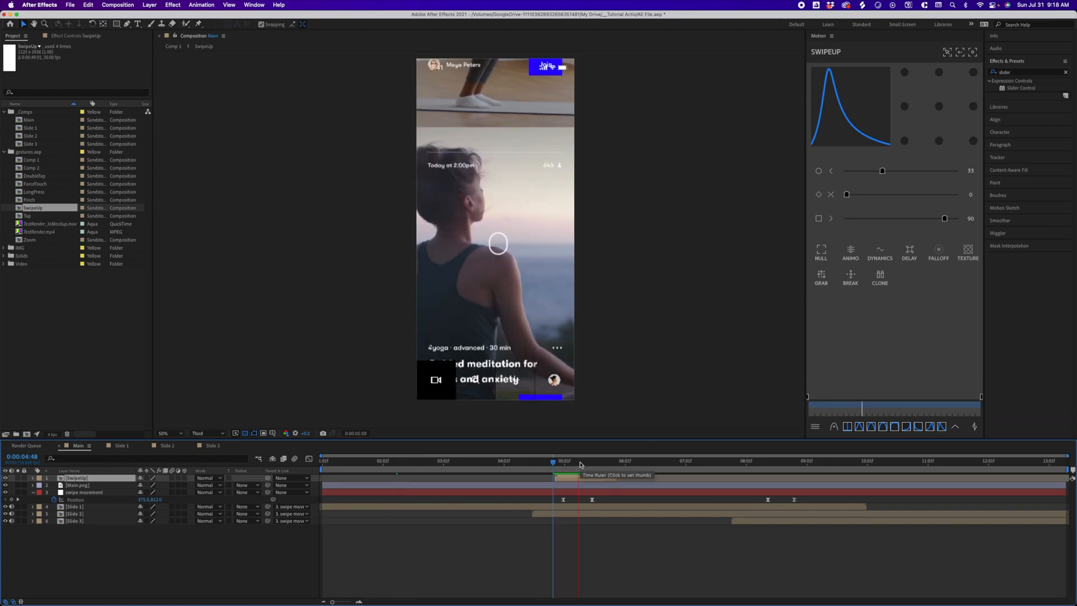
# Shift the SwipeUp layer earlier to start at about 0:00:04:44 and preview the first swipe.
pyautogui.moveTo(577, 478); pyautogui.dragTo(571, 479)
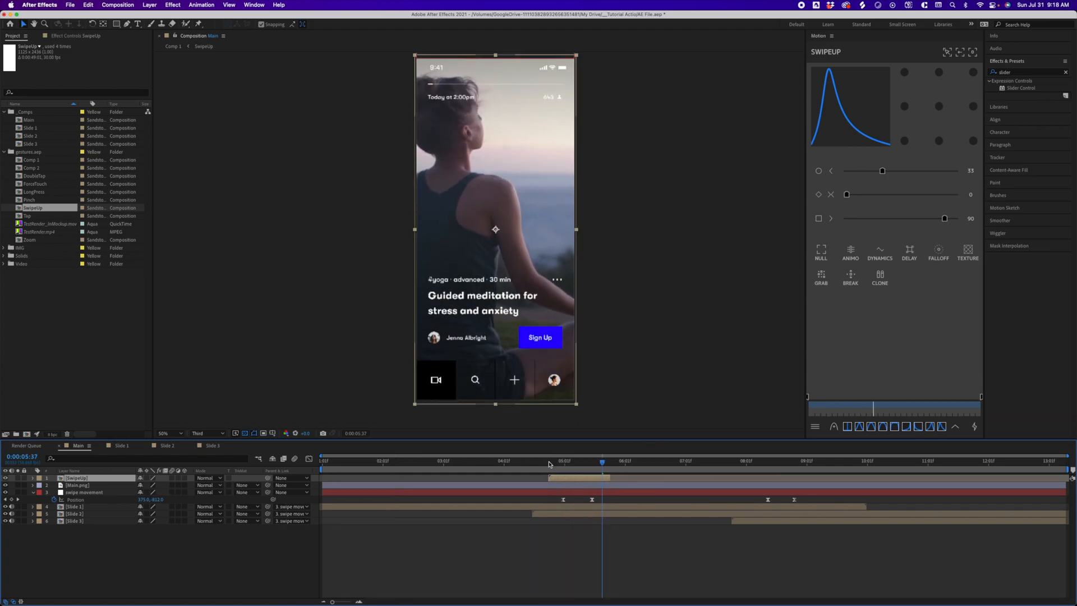
pyautogui.click(549, 463)
pyautogui.press('space')
pyautogui.press('space')
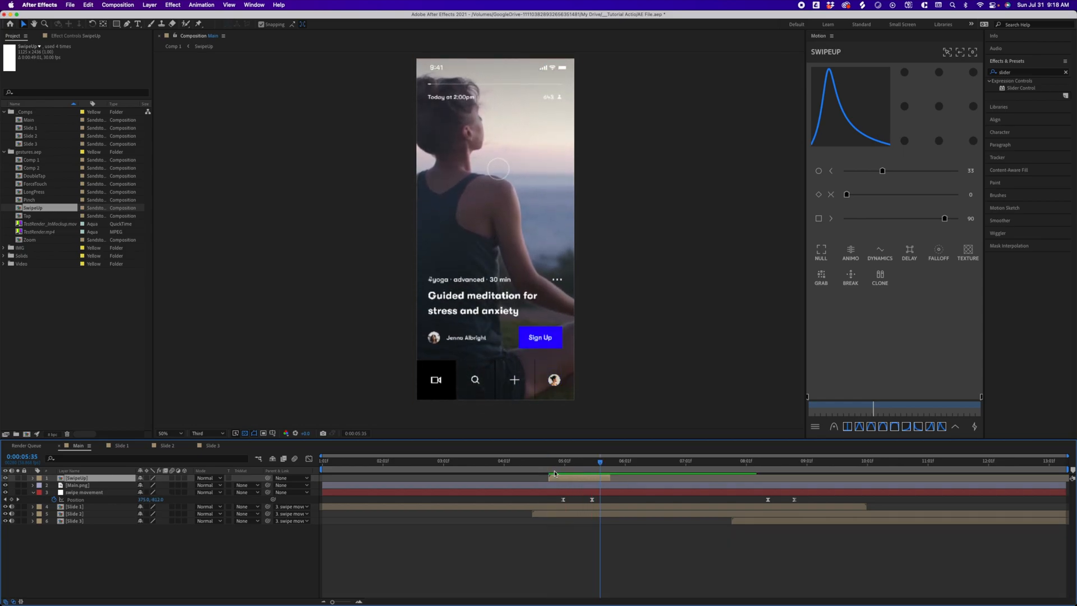
pyautogui.press('space')
pyautogui.press('space')
# Shift the SwipeUp layer further back to start at about 0:00:04:38 and preview its timing against the first swipe.
pyautogui.moveTo(564, 480); pyautogui.dragTo(561, 481)
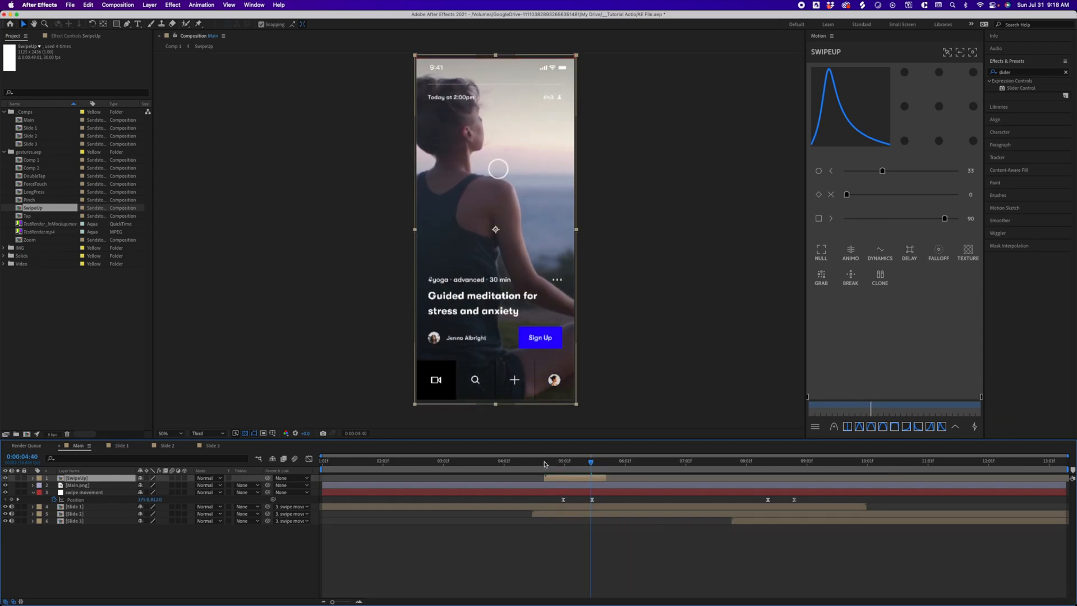
pyautogui.click(544, 463)
pyautogui.press('space')
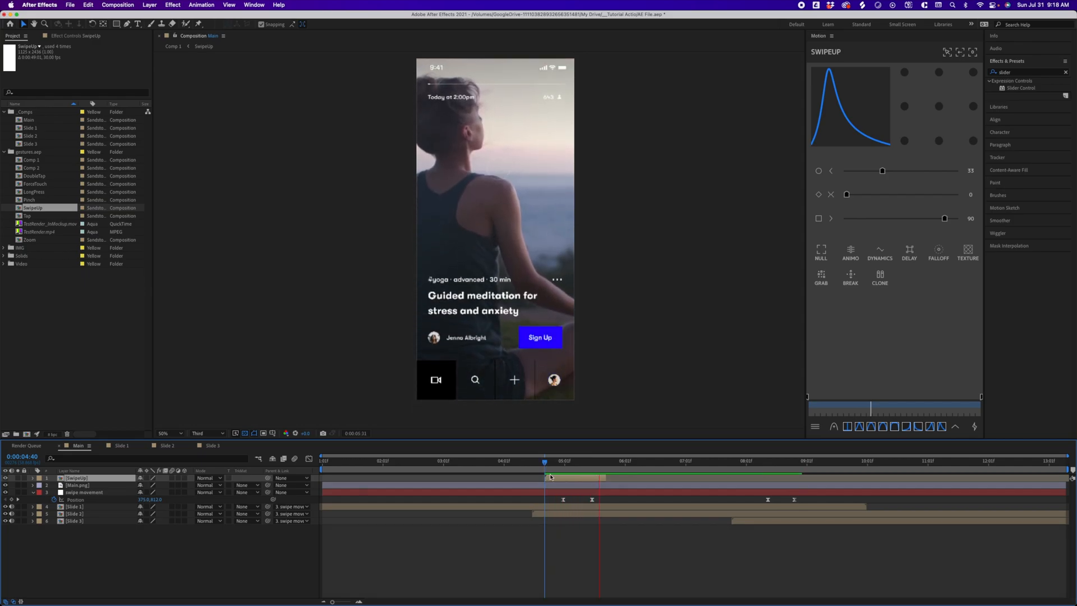
pyautogui.click(541, 464)
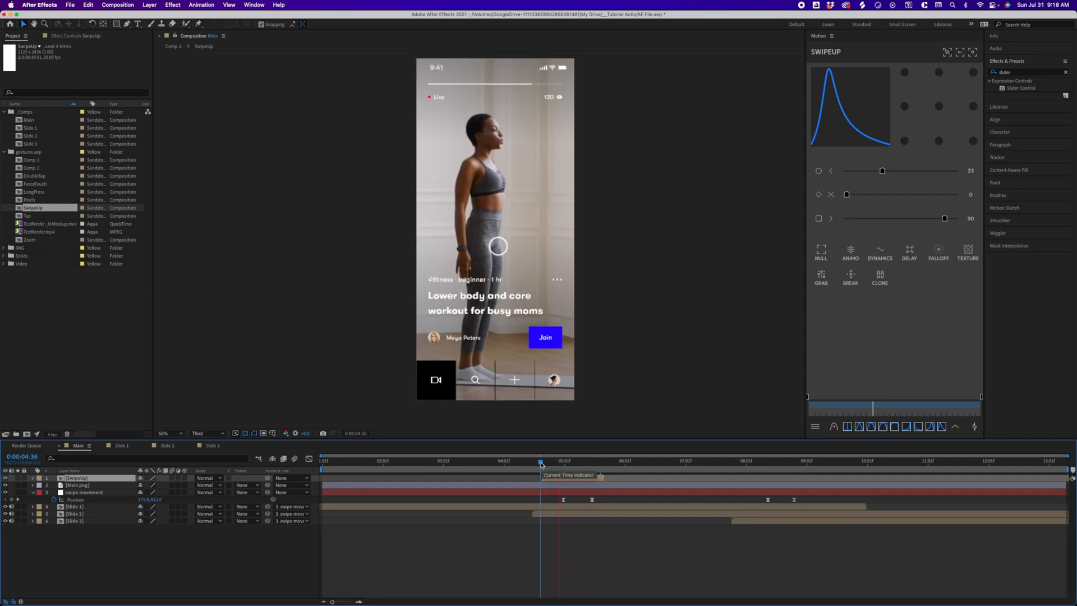
pyautogui.press('space')
pyautogui.click(542, 463)
pyautogui.press('space')
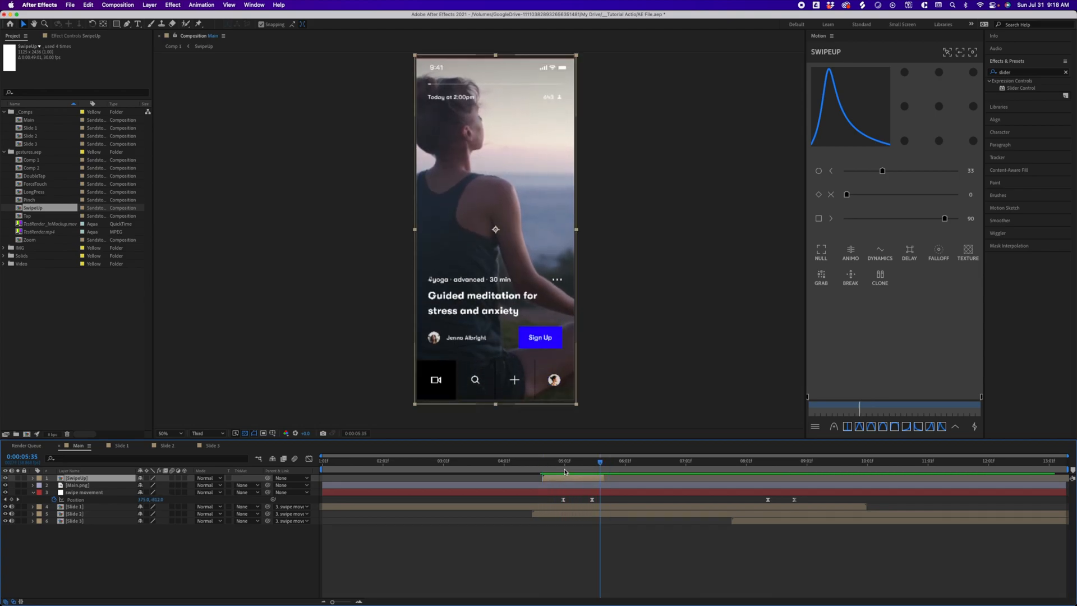
pyautogui.press('space')
# Nudge the SwipeUp layer down and right until its circle sits beside the slide's three-dot icon, and preview the first swipe.
pyautogui.hotkey('shift', 'Down')
pyautogui.hotkey('shift', 'Down')
pyautogui.hotkey('shift', 'Down')
pyautogui.hotkey('shift', 'Down')
pyautogui.hotkey('shift', 'Down')
pyautogui.hotkey('shift', 'Down')
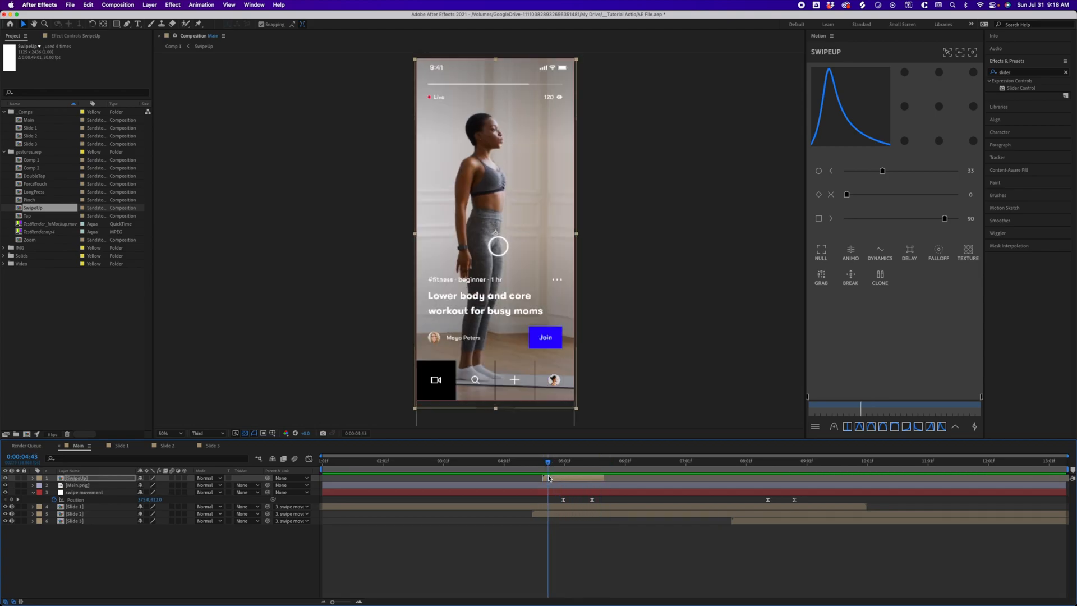
pyautogui.hotkey('shift', 'Right')
pyautogui.hotkey('shift', 'Right')
pyautogui.hotkey('shift', 'Right')
pyautogui.hotkey('shift', 'Right')
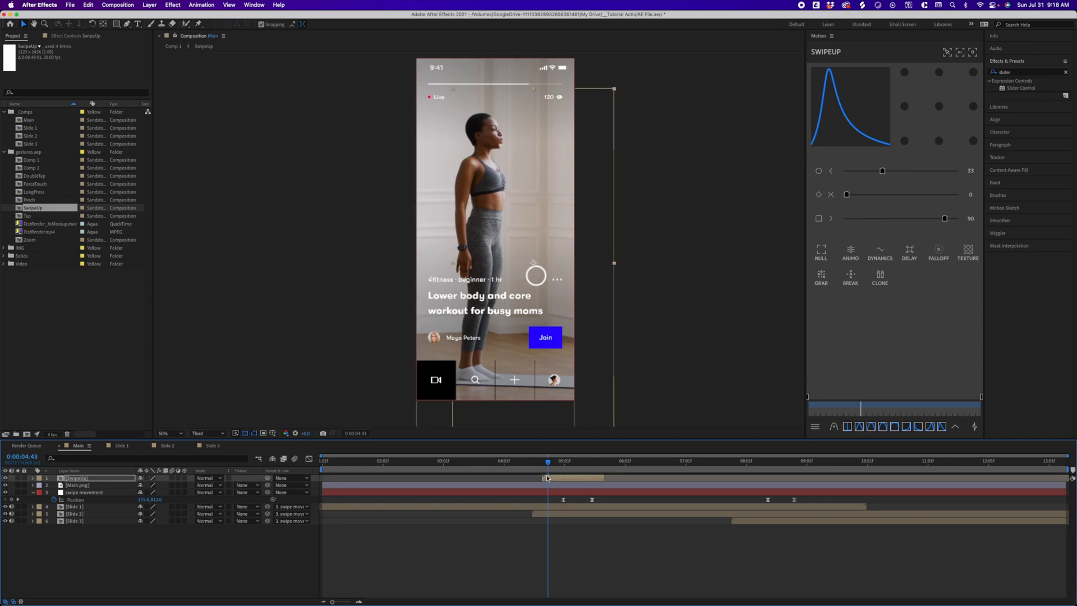
pyautogui.click(542, 462)
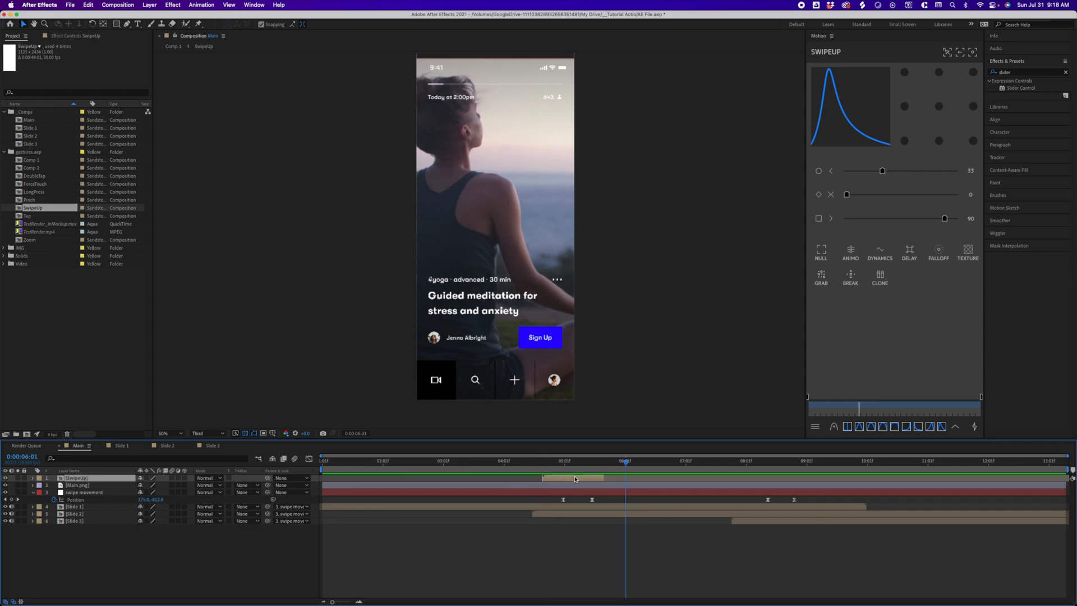
# Duplicate the SwipeUp layer, move the copy to start just before the second swipe's first Position keyframe, and preview it.
pyautogui.press('super+d')
pyautogui.moveTo(781, 491); pyautogui.dragTo(756, 479)
pyautogui.keyDown('shift'); pyautogui.click(767, 494); pyautogui.keyUp('shift')
pyautogui.click(763, 553)
pyautogui.click(753, 462)
pyautogui.press('space')
pyautogui.press('space')
# Fine-tune the duplicated SwipeUp layer to start at about 0:00:07:58 and preview the Main composition from 0:00:01:01.
pyautogui.click(749, 463)
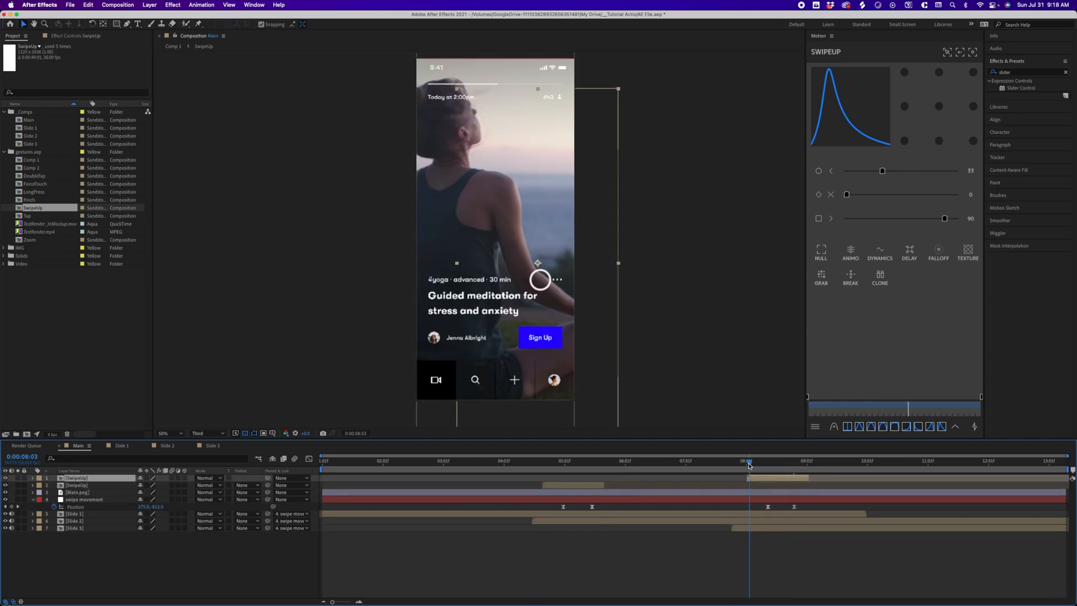
pyautogui.click(747, 463)
pyautogui.press('space')
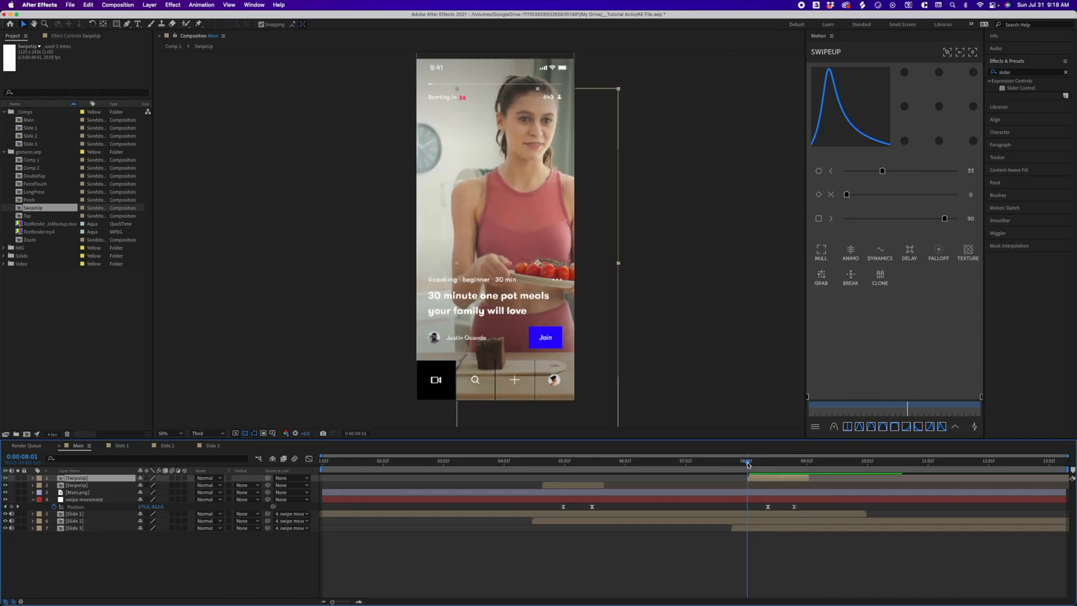
pyautogui.press('space')
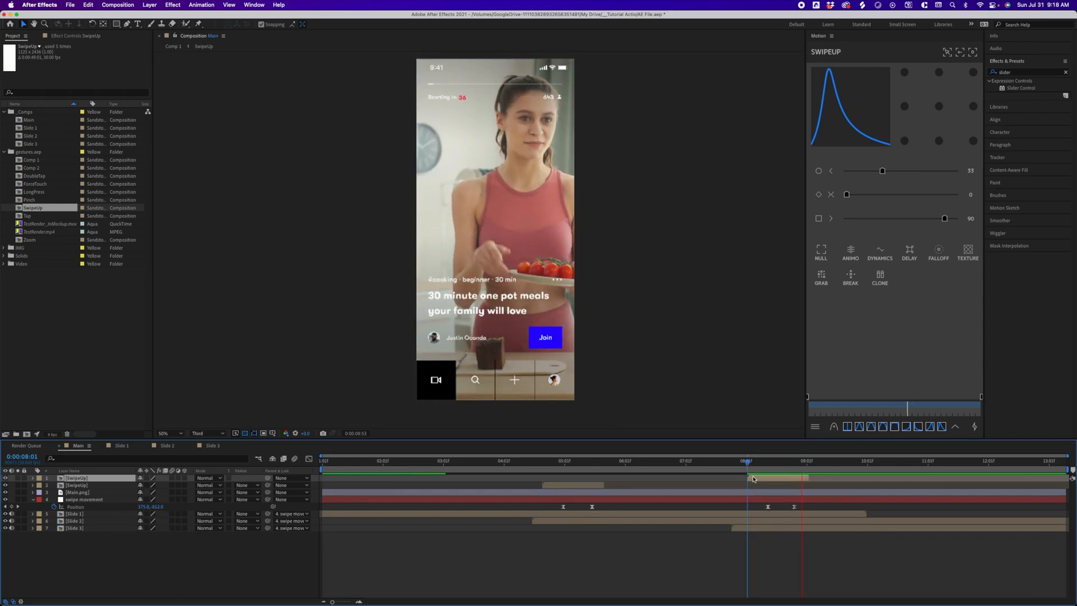
pyautogui.click(744, 463)
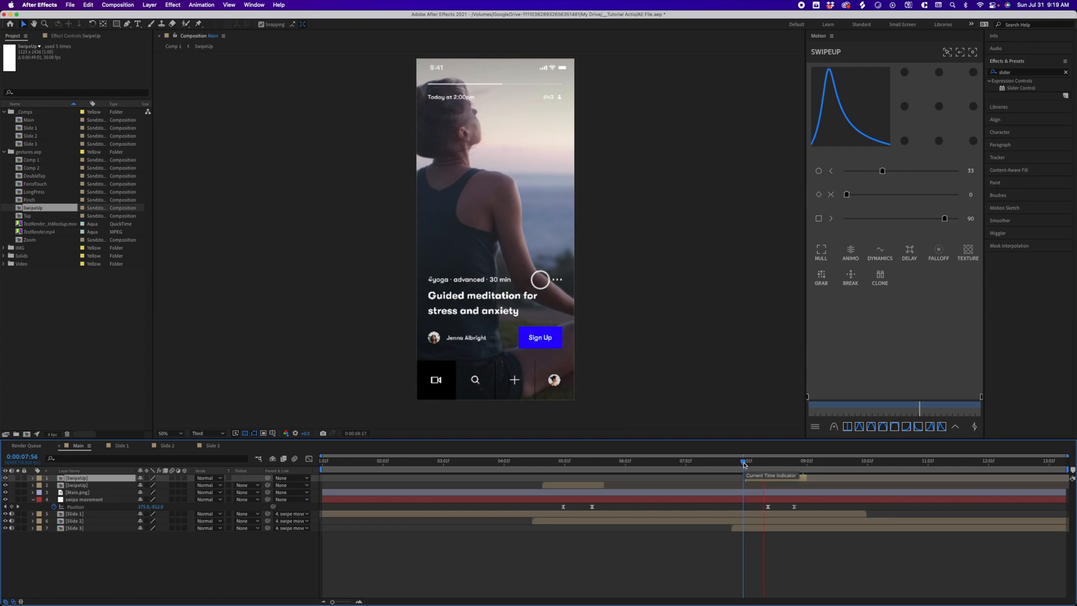
pyautogui.press('space')
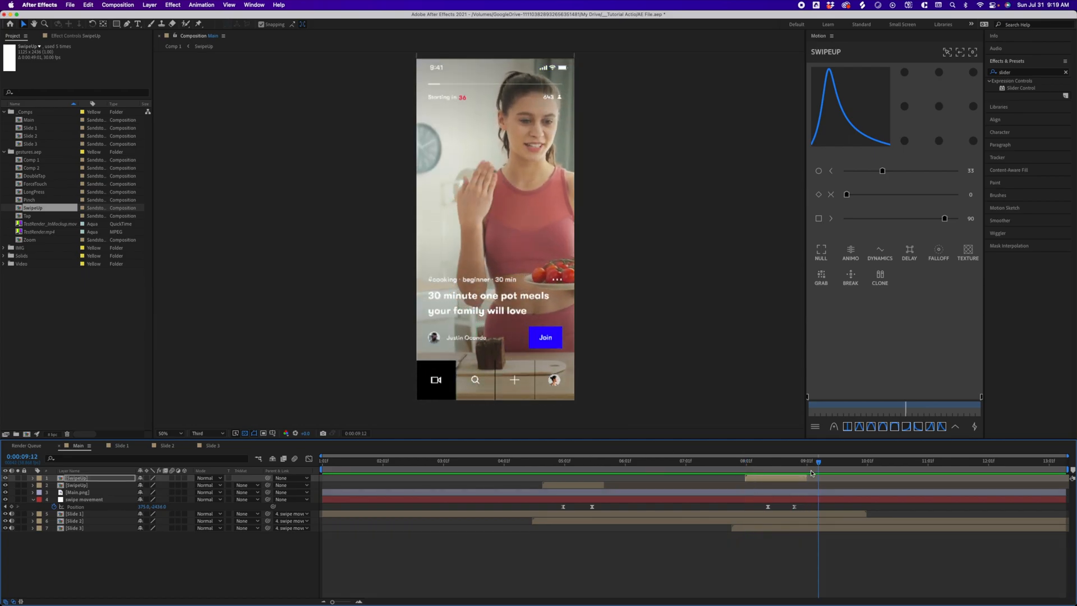
pyautogui.moveTo(819, 466); pyautogui.dragTo(251, 472)
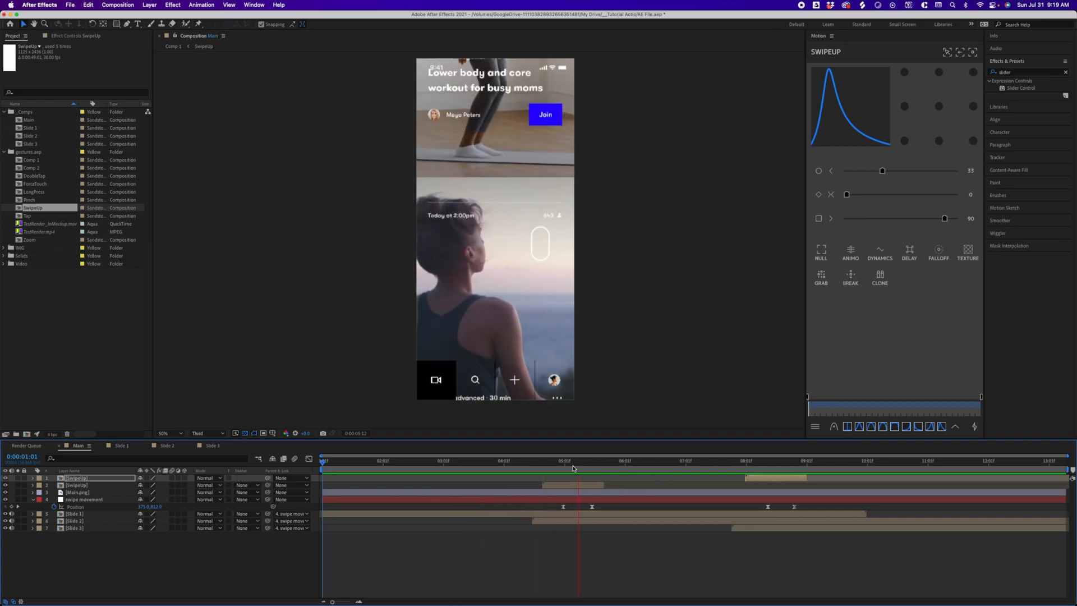
pyautogui.click(434, 573)
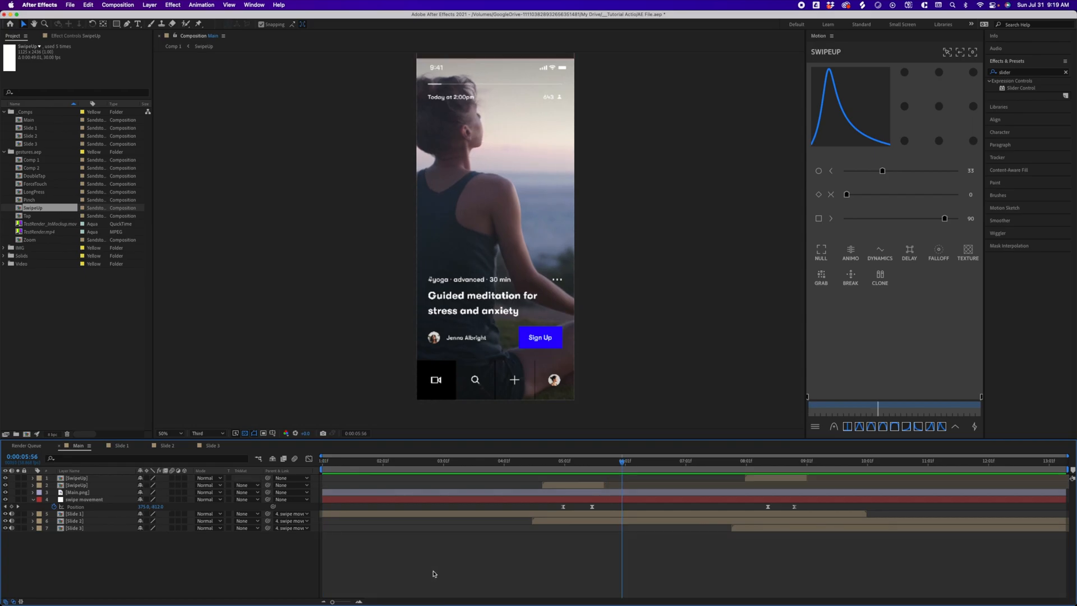
# Export the Main composition to the Adobe Media Encoder queue and select the newly queued Main item.
pyautogui.click(69, 4)
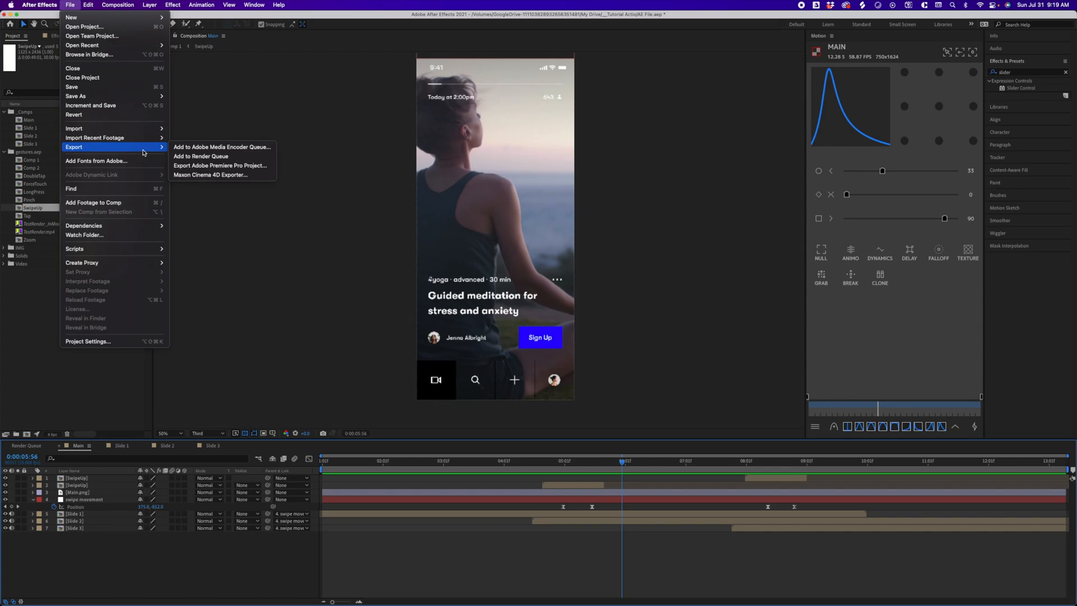
pyautogui.click(190, 148)
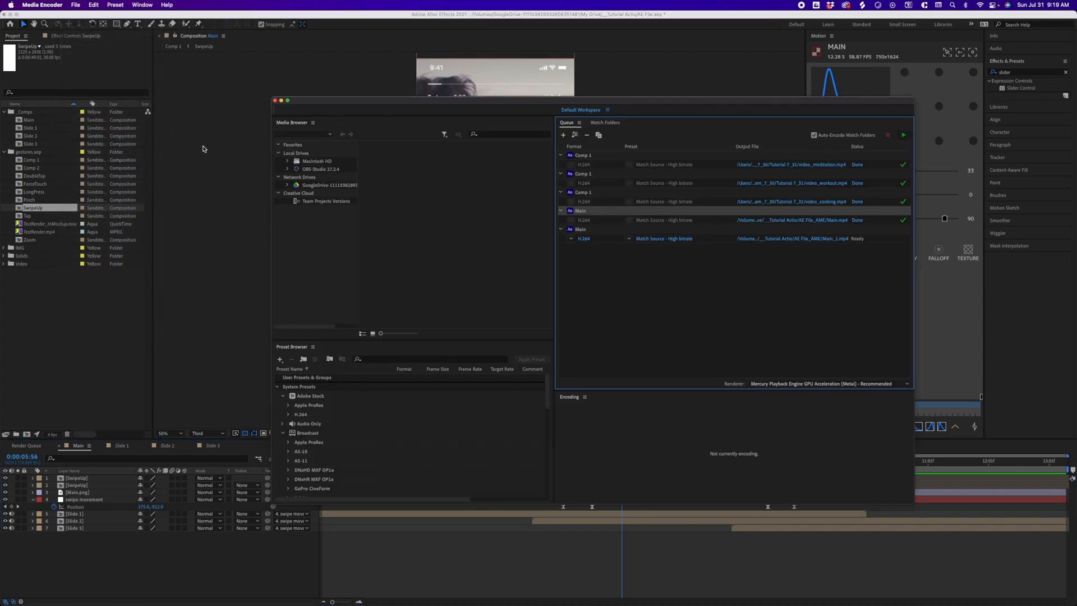
pyautogui.click(667, 231)
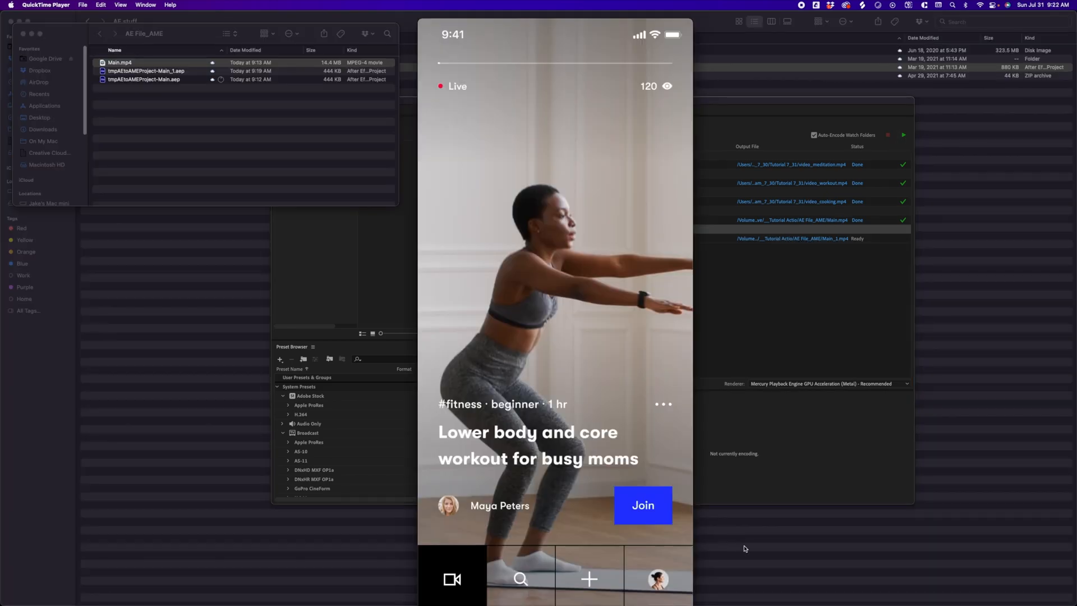
# Play the rendered Main.mp4 in QuickTime Player and watch the swipes between the three slides.
pyautogui.moveTo(557, 499)
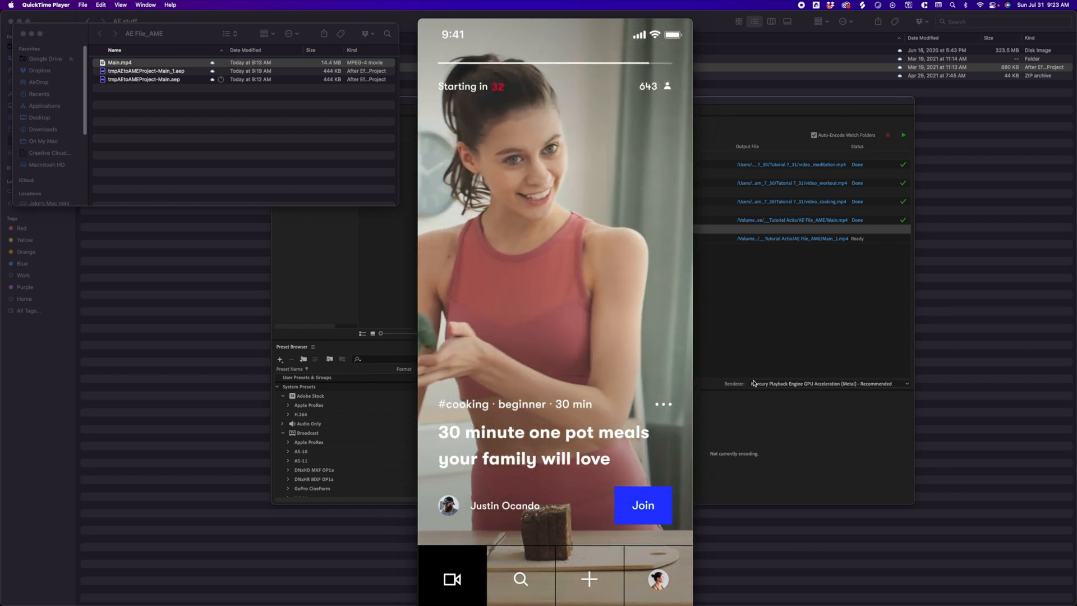
pyautogui.moveTo(562, 439)
pyautogui.click(553, 498)
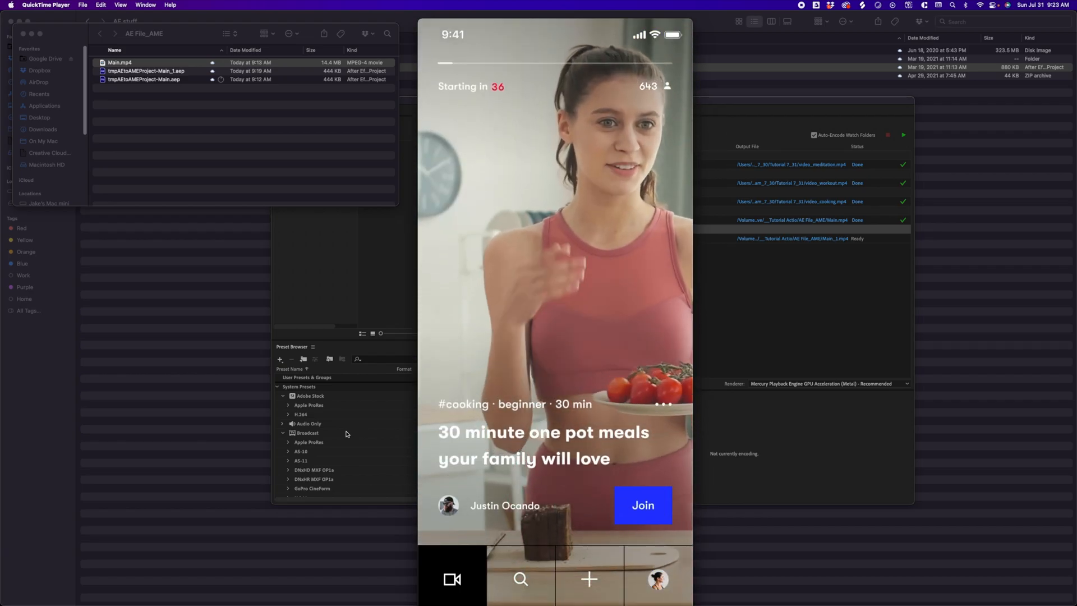
pyautogui.moveTo(557, 503)
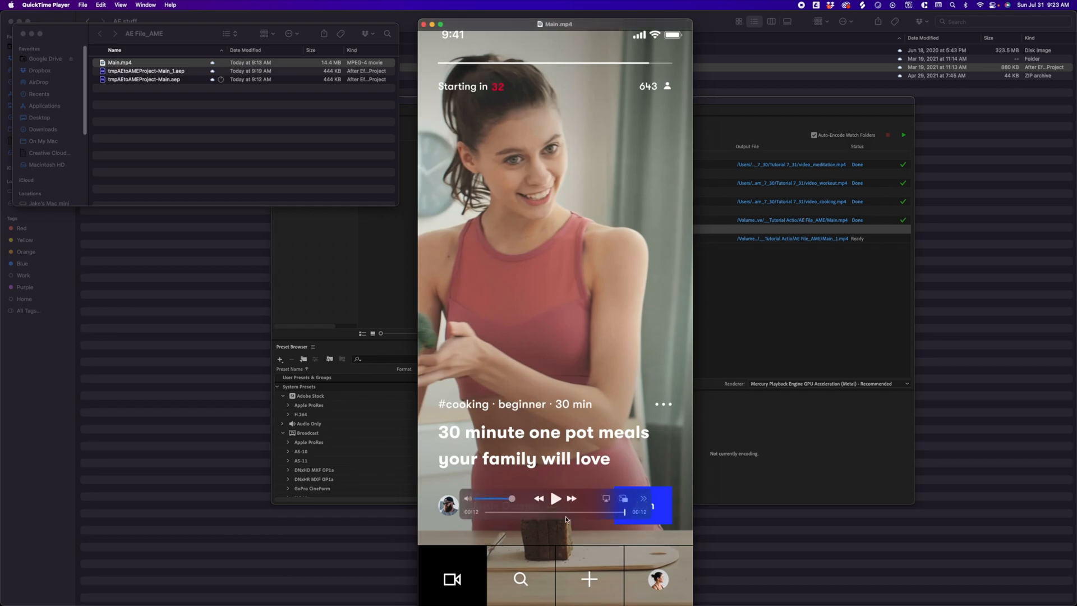
pyautogui.click(556, 499)
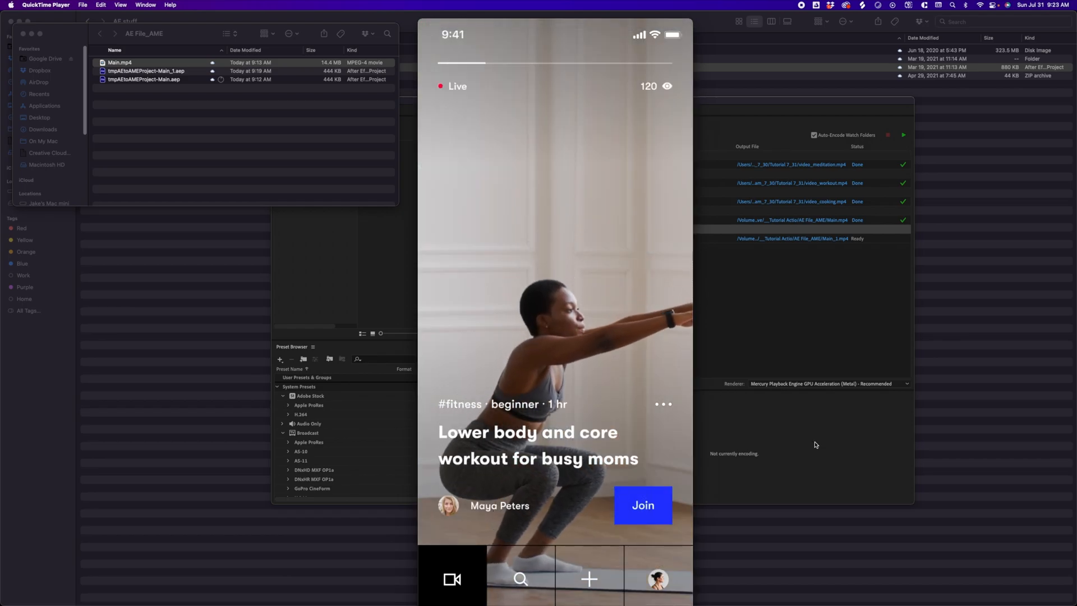